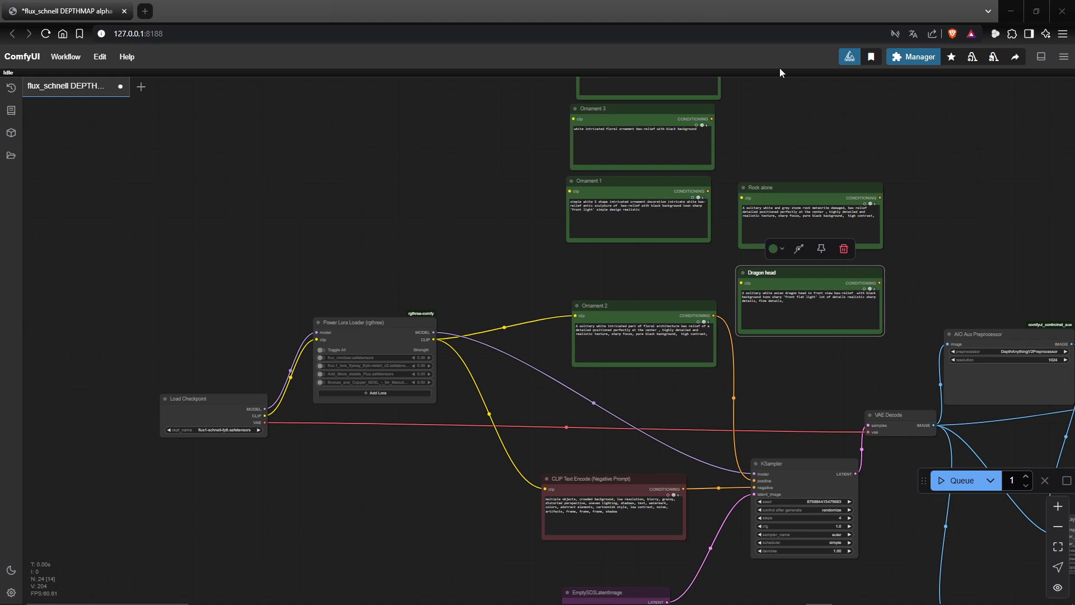
Look over the workflow graph from the Load Checkpoint node through the prompt nodes to the KSampler and VAE Decode.
scroll(416, 240, "down", 5)
scroll(422, 243, "up", 6)
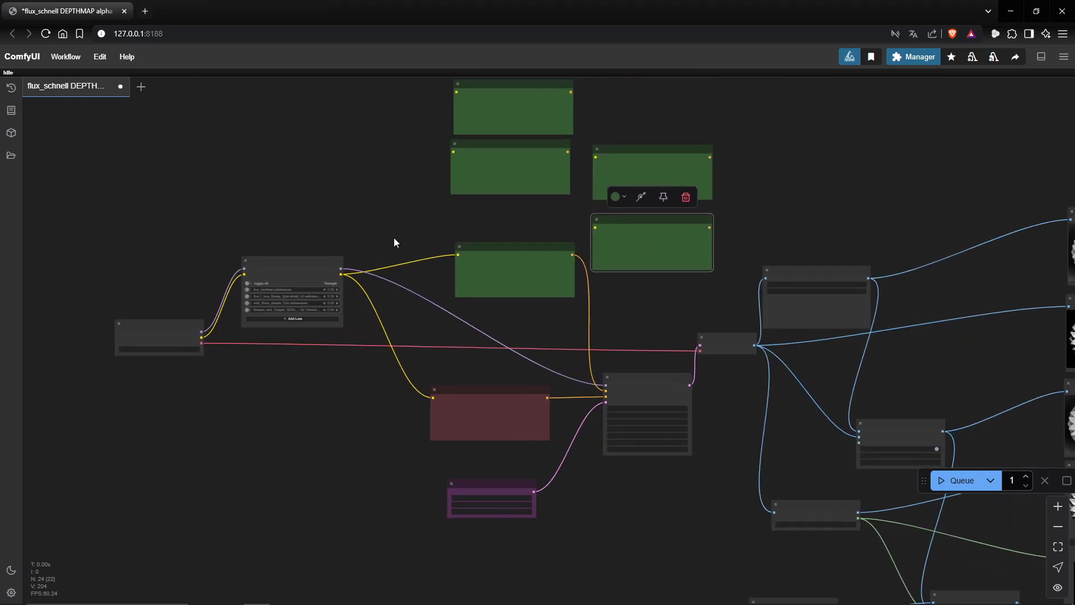
scroll(443, 258, "up", 1)
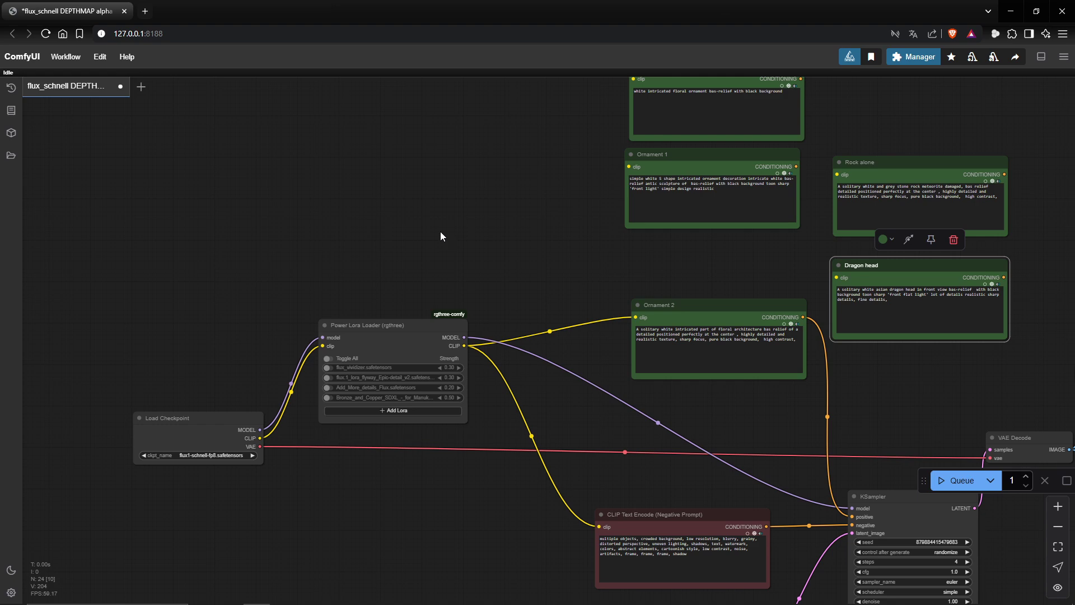
scroll(338, 257, "down", 1)
scroll(338, 257, "up", 2)
scroll(342, 256, "down", 1)
scroll(342, 249, "down", 2)
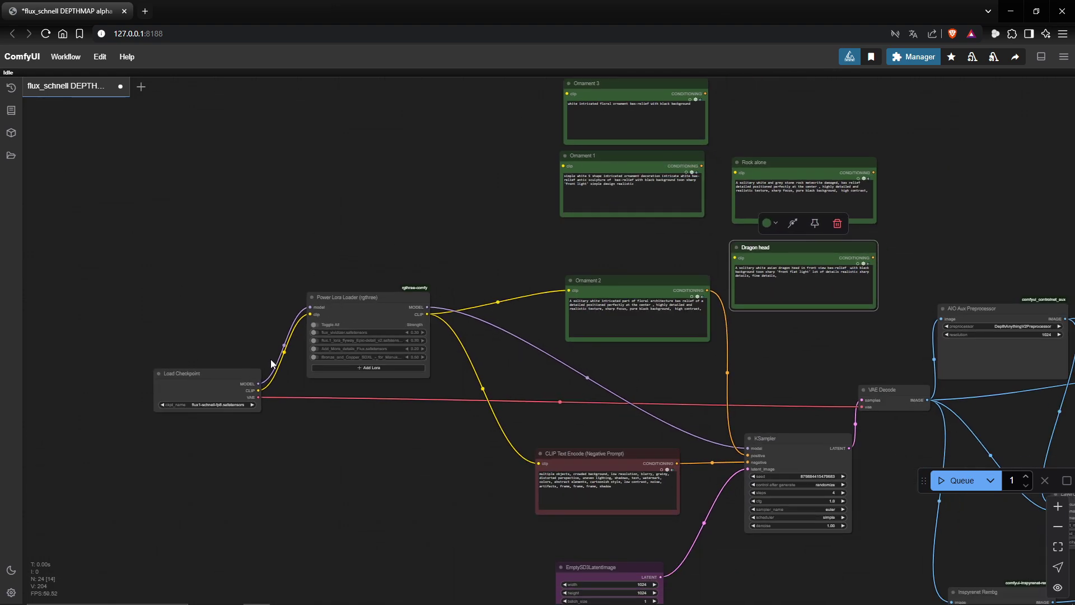
left_click_drag(449, 347, 373, 315)
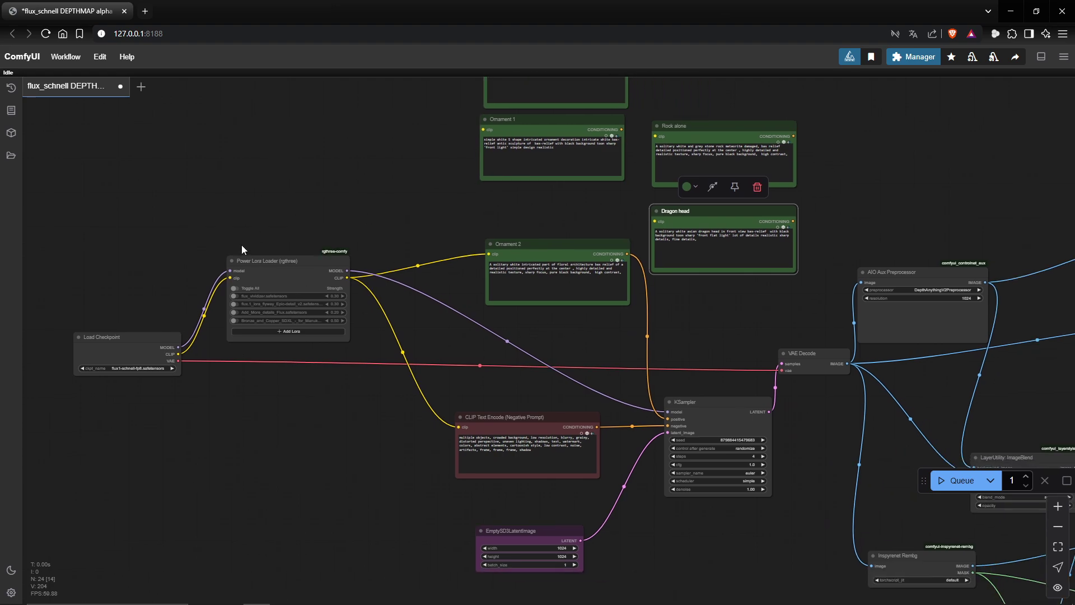
scroll(247, 246, "up", 3)
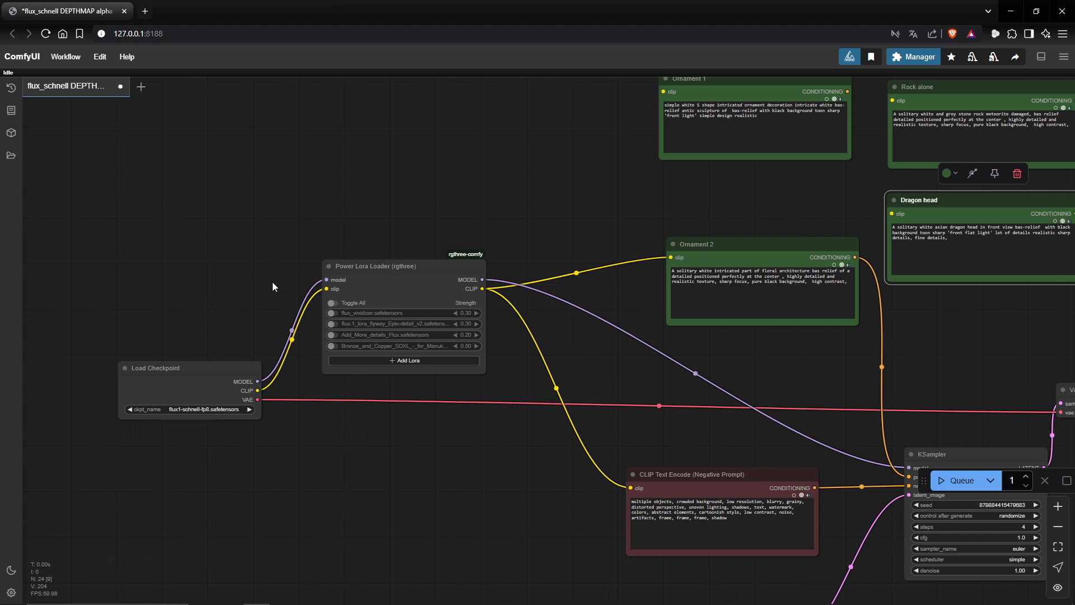
Browse the Flux workflow templates, then close the template browser without loading one.
left_click(65, 61)
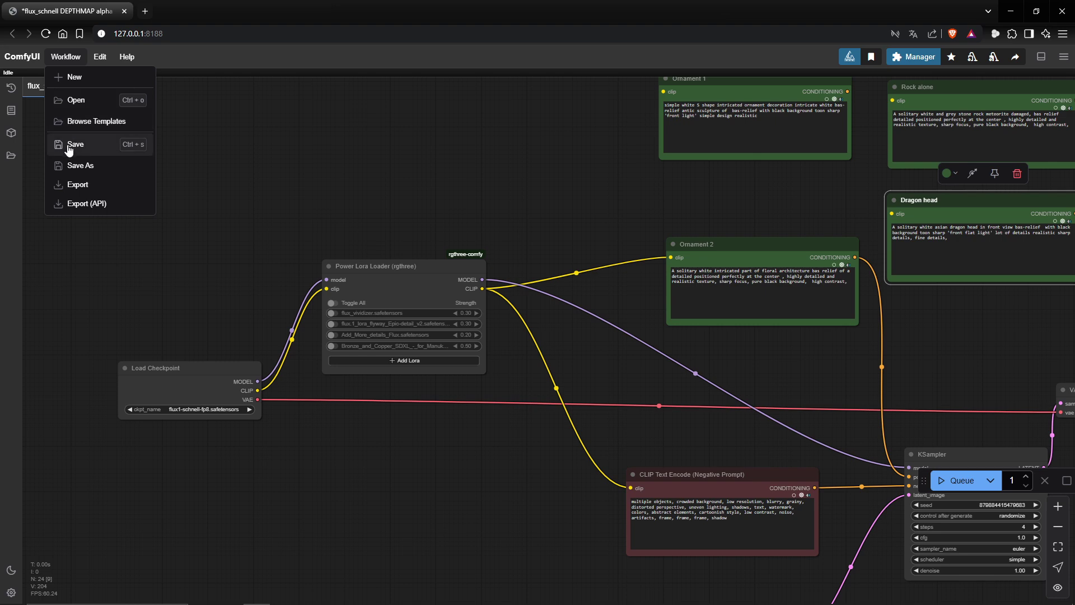
left_click(77, 121)
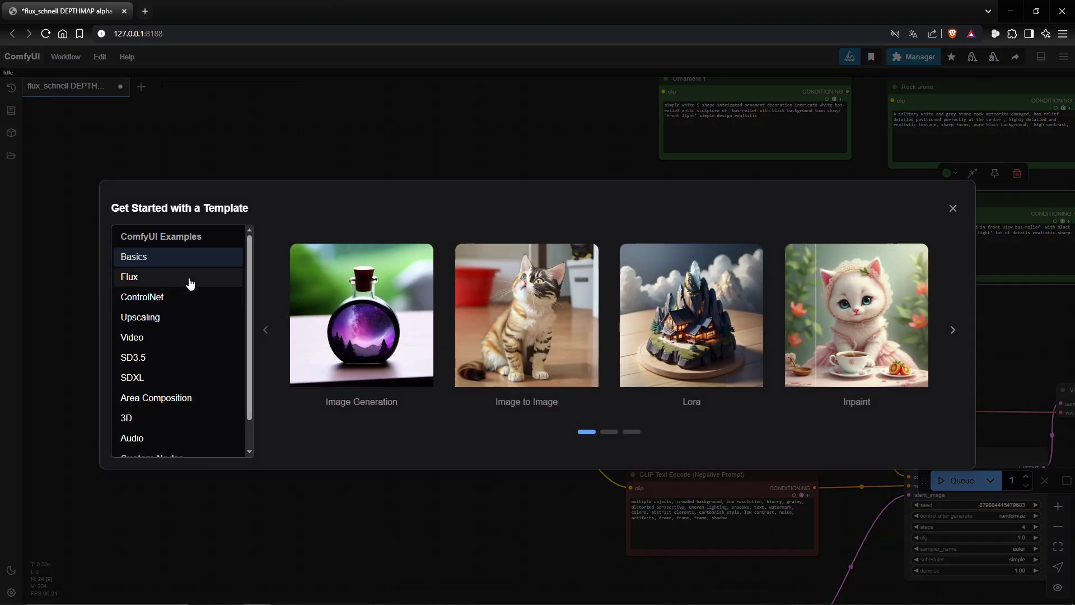
left_click(146, 276)
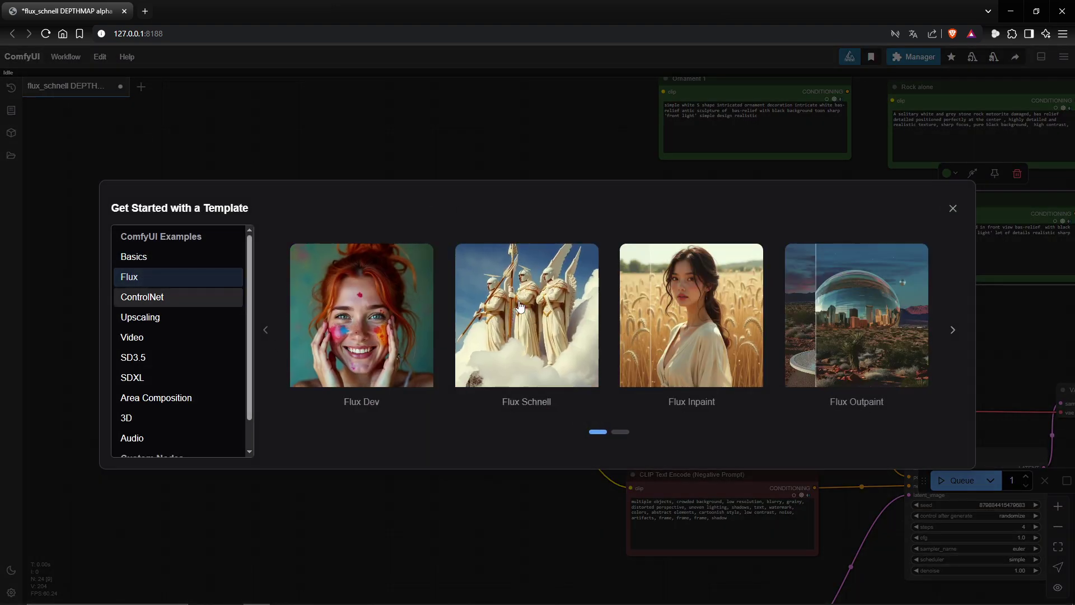
left_click(952, 210)
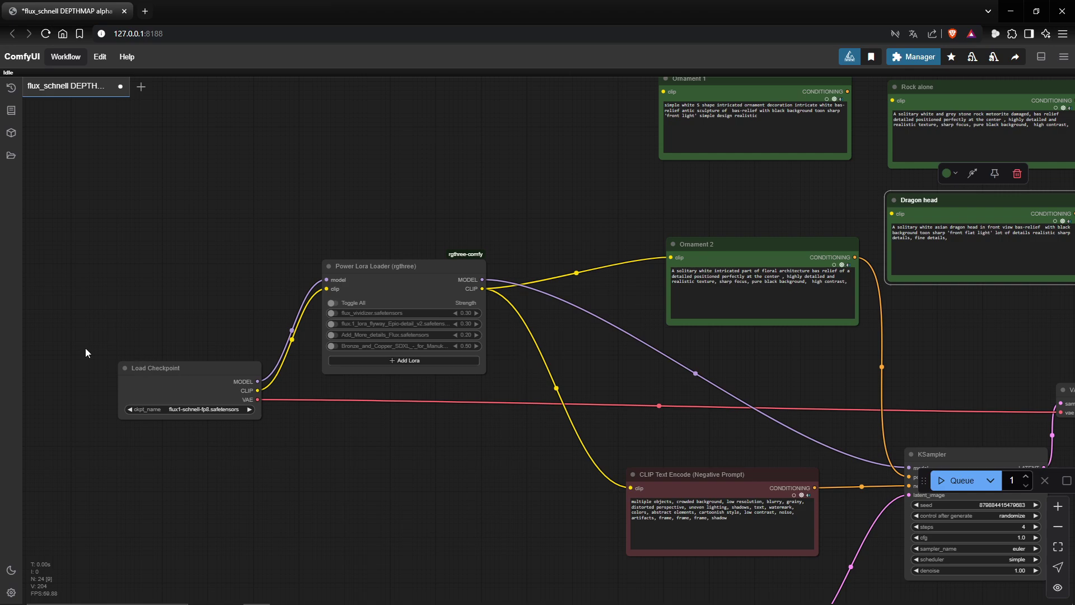
Examine the Load Checkpoint node and the LoRA entries in the Power Lora Loader.
scroll(211, 421, "up", 2)
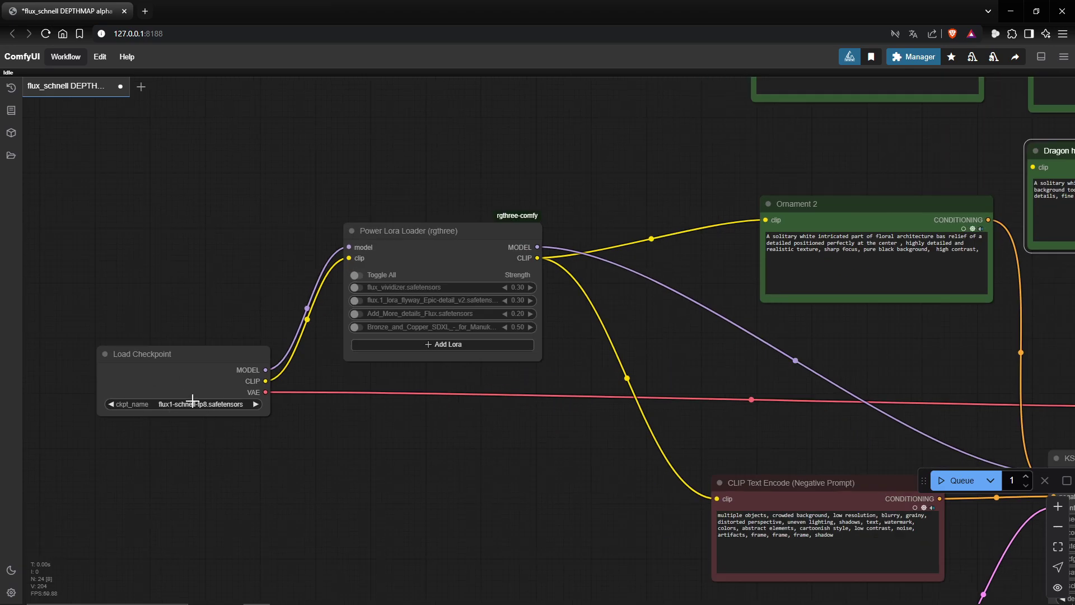
scroll(193, 401, "down", 3)
scroll(171, 417, "up", 3)
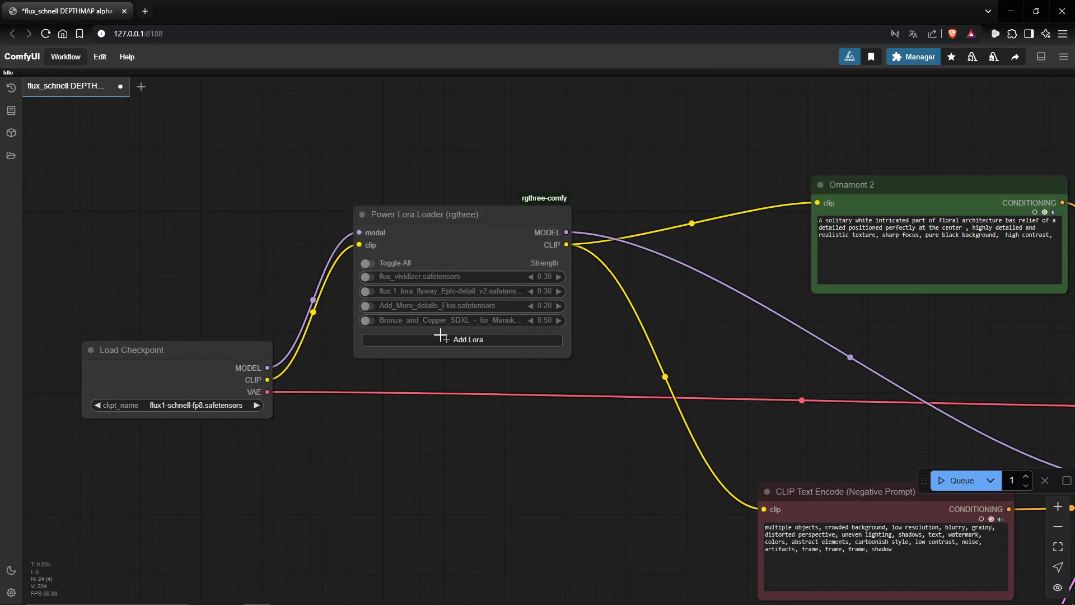
scroll(482, 266, "down", 3)
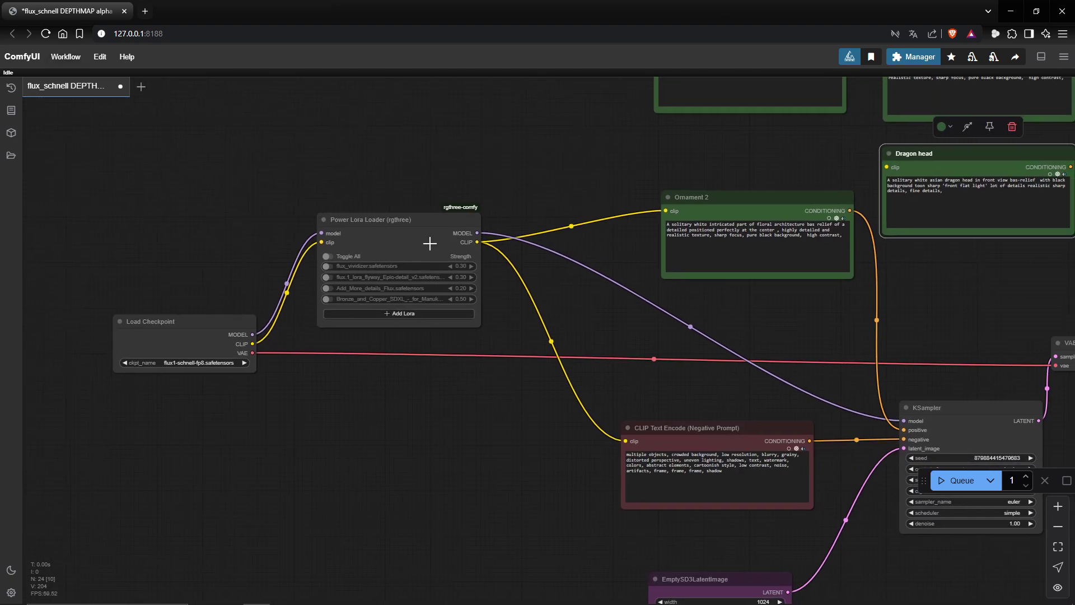
scroll(538, 339, "down", 4)
scroll(580, 352, "up", 5)
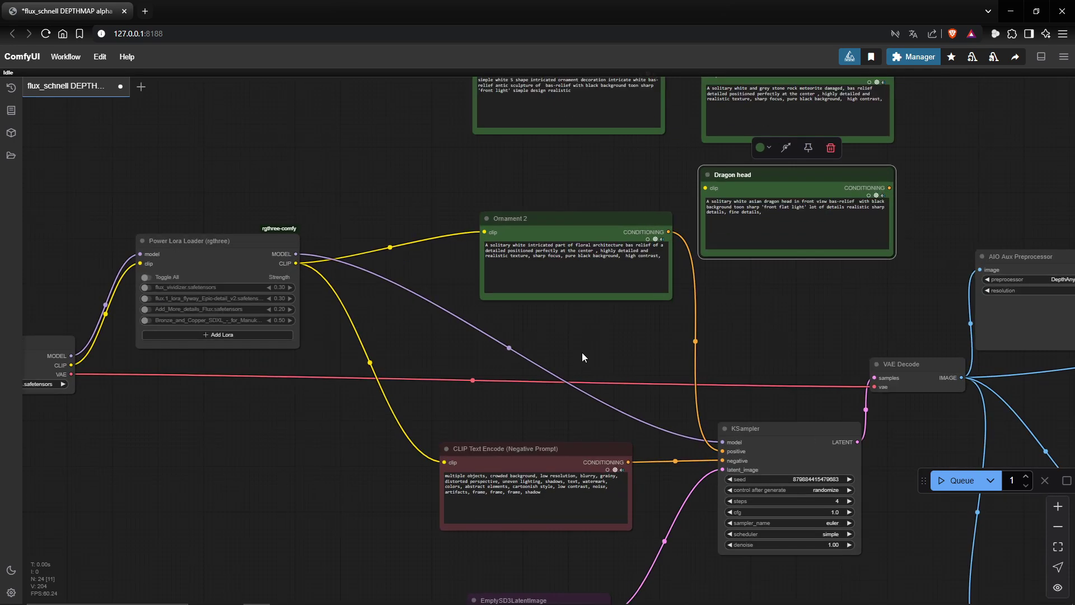
scroll(156, 263, "up", 3)
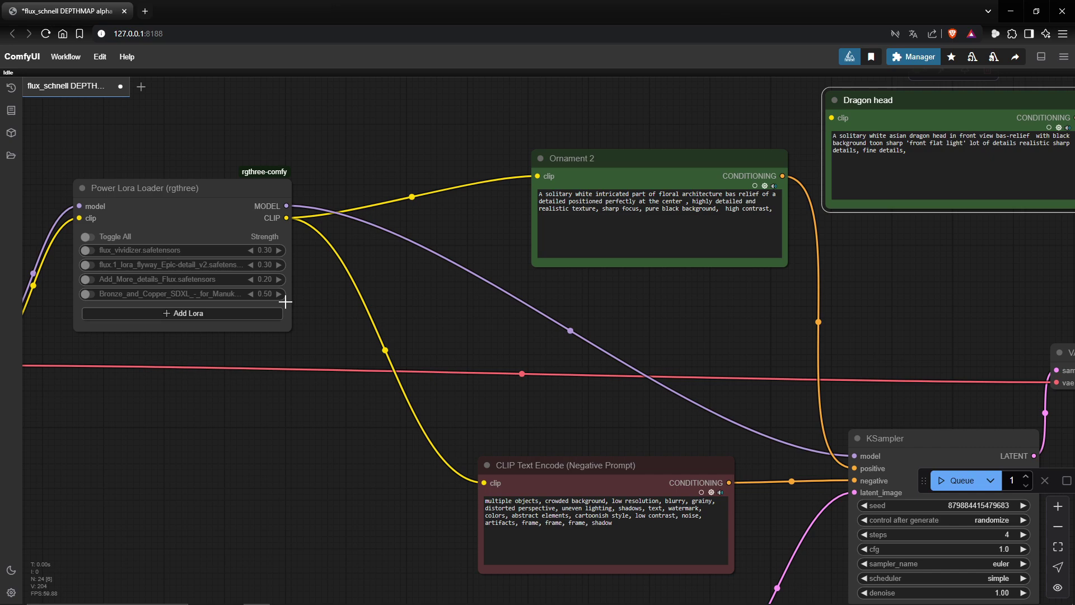
scroll(509, 340, "down", 5)
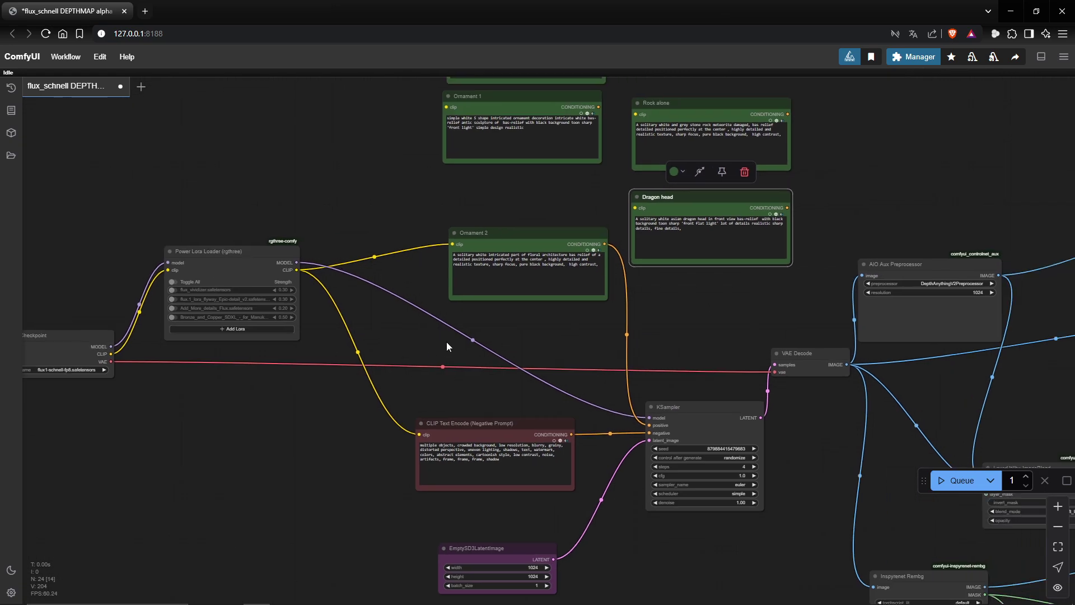
Read the Ornament 2 positive prompt and the negative prompt feeding the KSampler.
left_click_drag(485, 413, 468, 368)
scroll(468, 368, "up", 2)
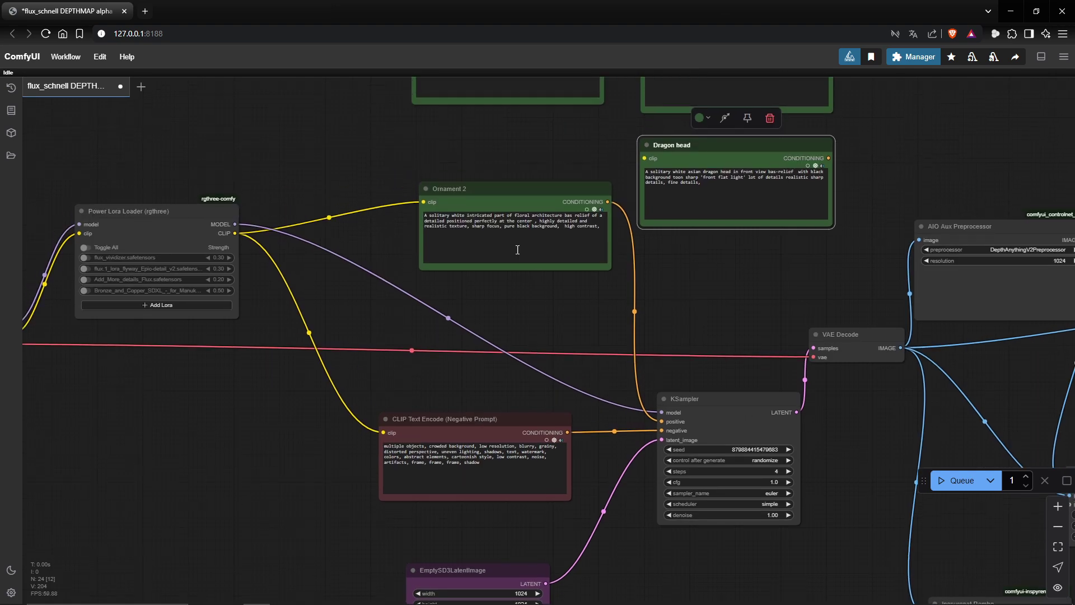
scroll(529, 306, "up", 4)
left_click_drag(530, 305, 532, 337)
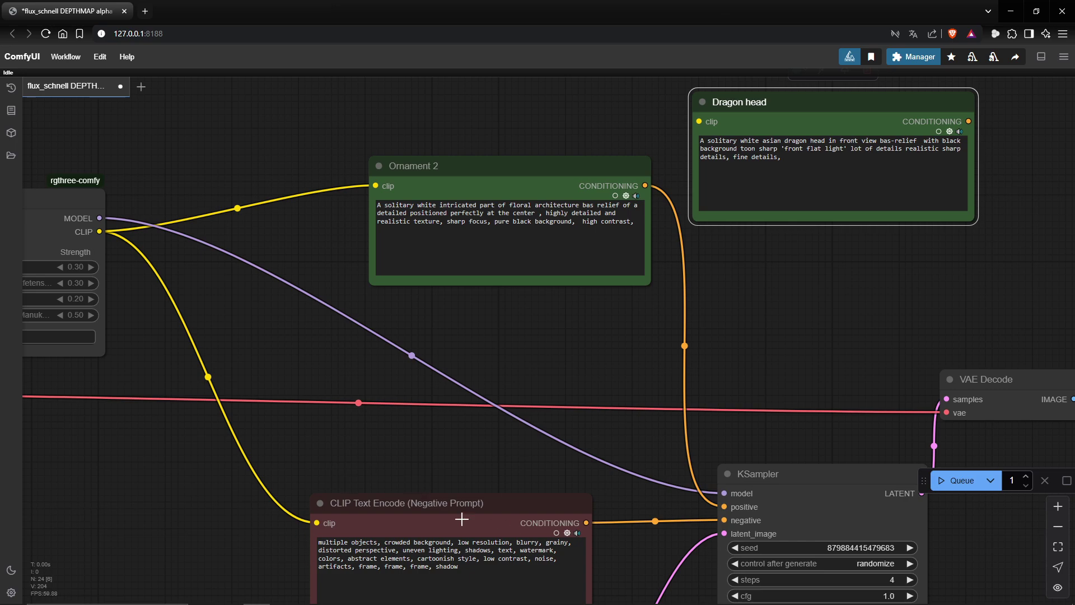
left_click_drag(504, 478, 507, 474)
scroll(550, 357, "up", 4)
left_click_drag(518, 318, 524, 417)
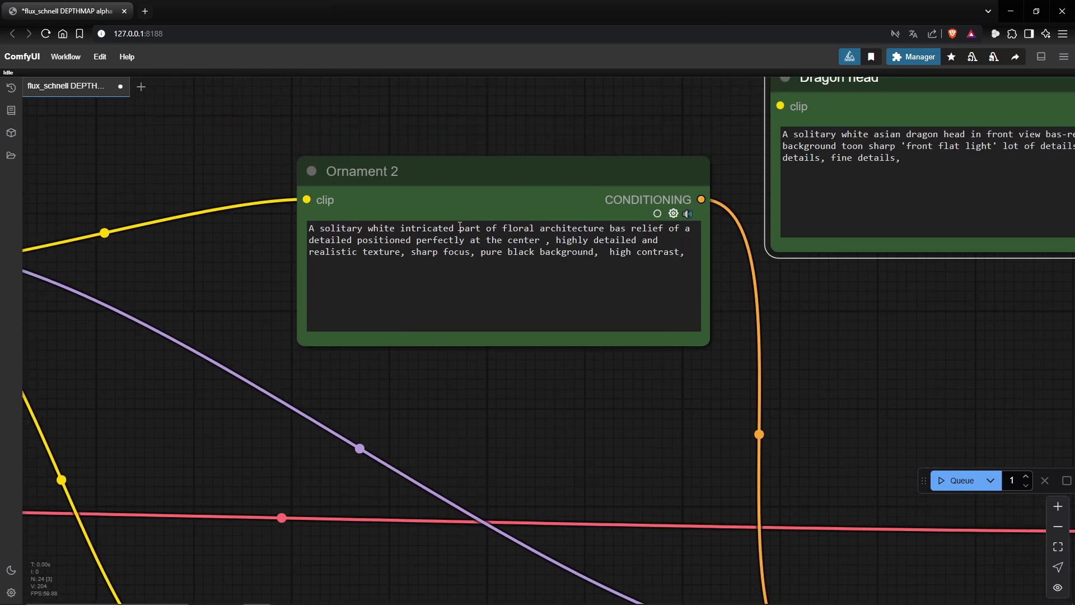
Queue one run of the workflow with the Ornament 2 prompt and inspect the generated ornament image up close.
left_click(958, 480)
scroll(616, 359, "down", 8)
scroll(814, 365, "down", 4)
left_click_drag(740, 327, 248, 259)
scroll(728, 353, "up", 6)
scroll(727, 364, "up", 2)
left_click_drag(848, 337, 777, 420)
scroll(726, 364, "up", 7)
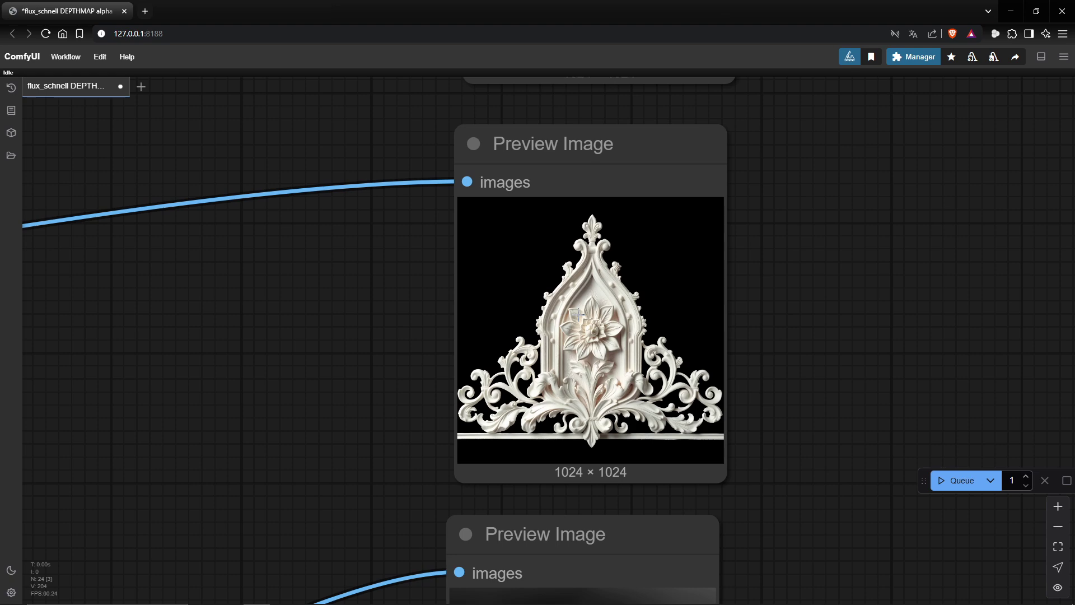
scroll(622, 333, "up", 3)
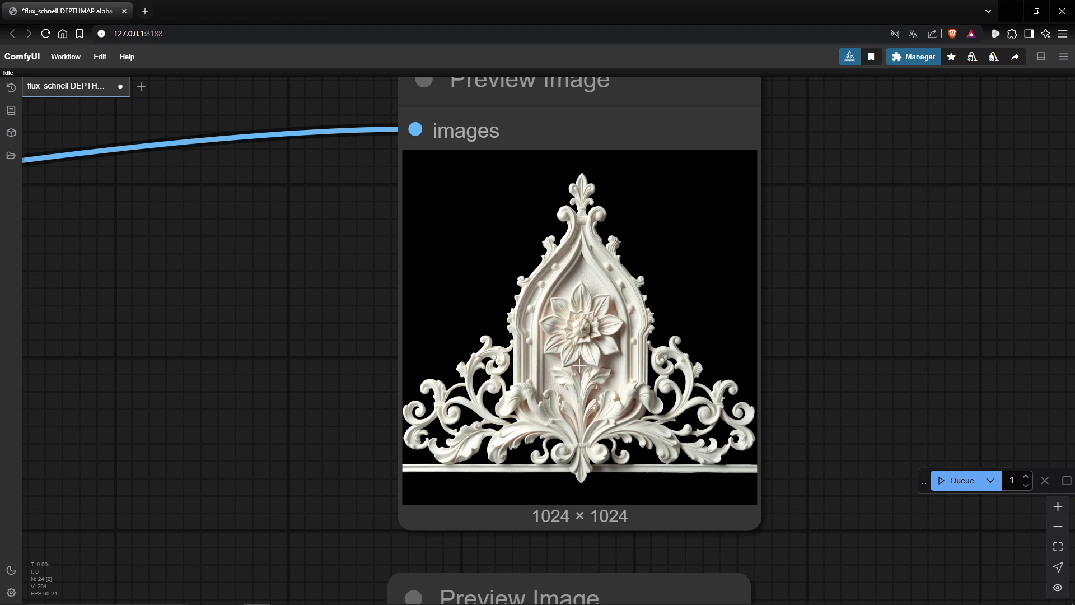
Examine the preprocessor and resolution settings of the AIO Aux Preprocessor node.
scroll(580, 365, "down", 8)
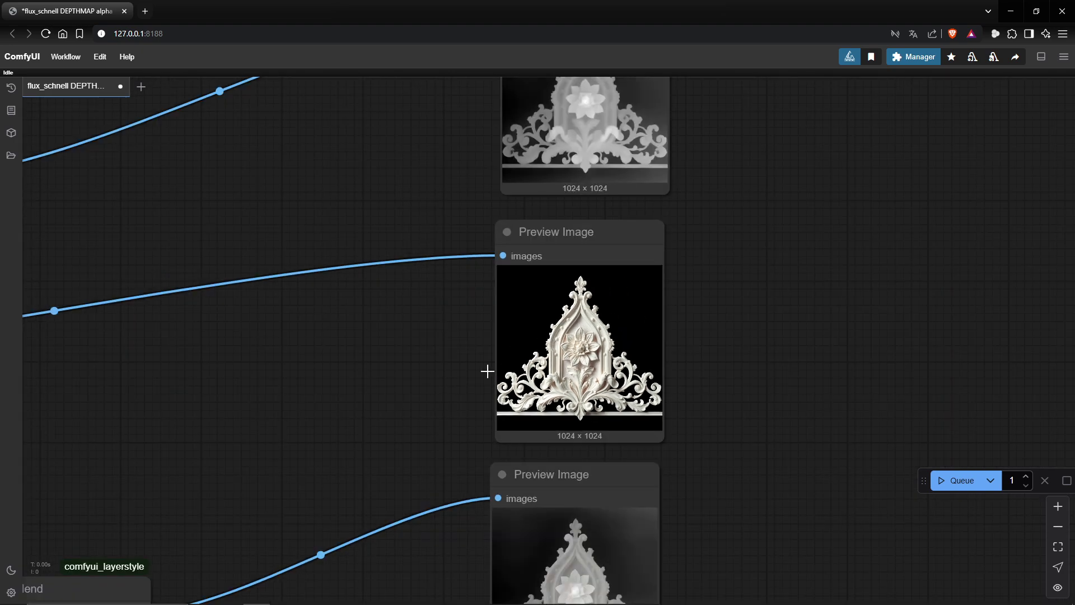
scroll(543, 425, "up", 3)
scroll(543, 425, "up", 1)
left_click_drag(493, 395, 765, 444)
scroll(652, 437, "up", 2)
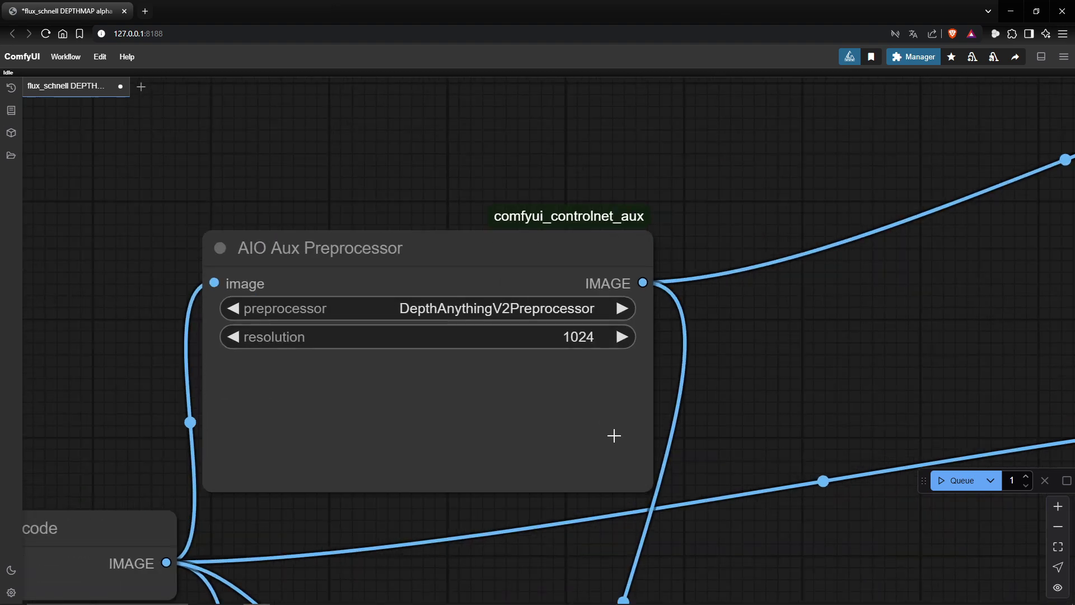
scroll(476, 413, "down", 5)
left_click_drag(480, 415, 508, 437)
scroll(508, 437, "up", 3)
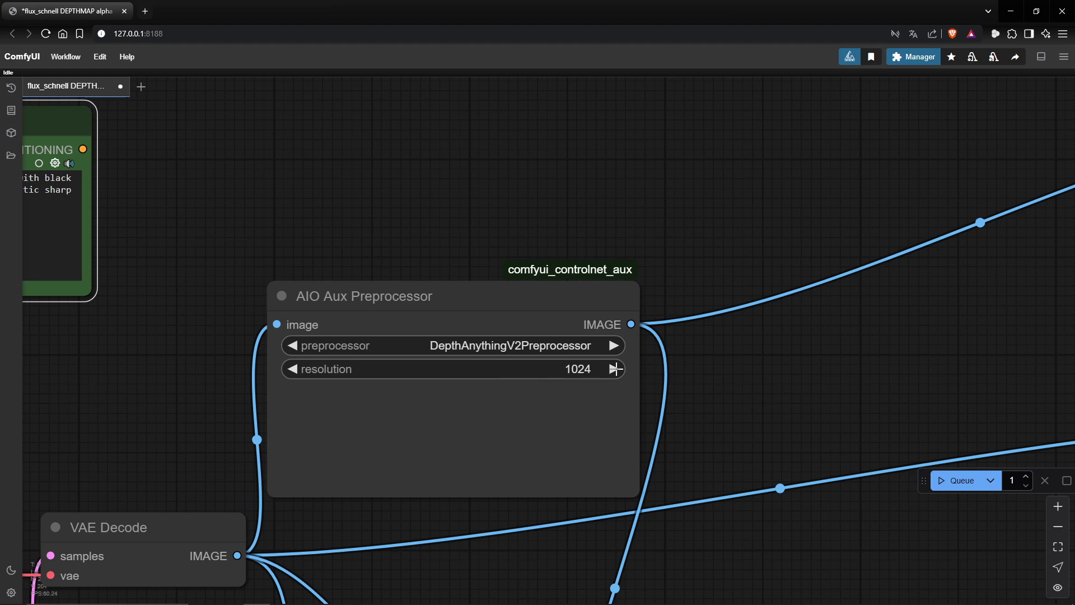
Follow the connections from VAE Decode through the preprocessor and inspect the depth map preview of the ornament.
scroll(425, 398, "down", 5)
left_click_drag(390, 426, 551, 348)
left_click_drag(224, 448, 413, 296)
left_click_drag(188, 456, 416, 282)
left_click_drag(495, 380, 179, 511)
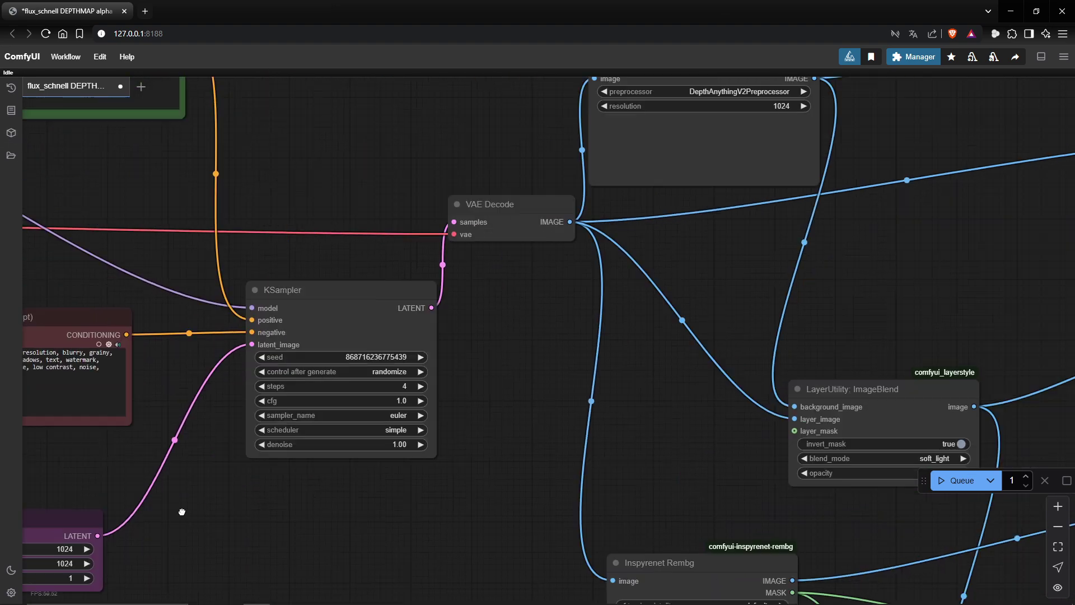
left_click_drag(522, 354, 295, 466)
scroll(294, 466, "right", 10)
scroll(294, 466, "up", 3)
scroll(431, 394, "up", 5)
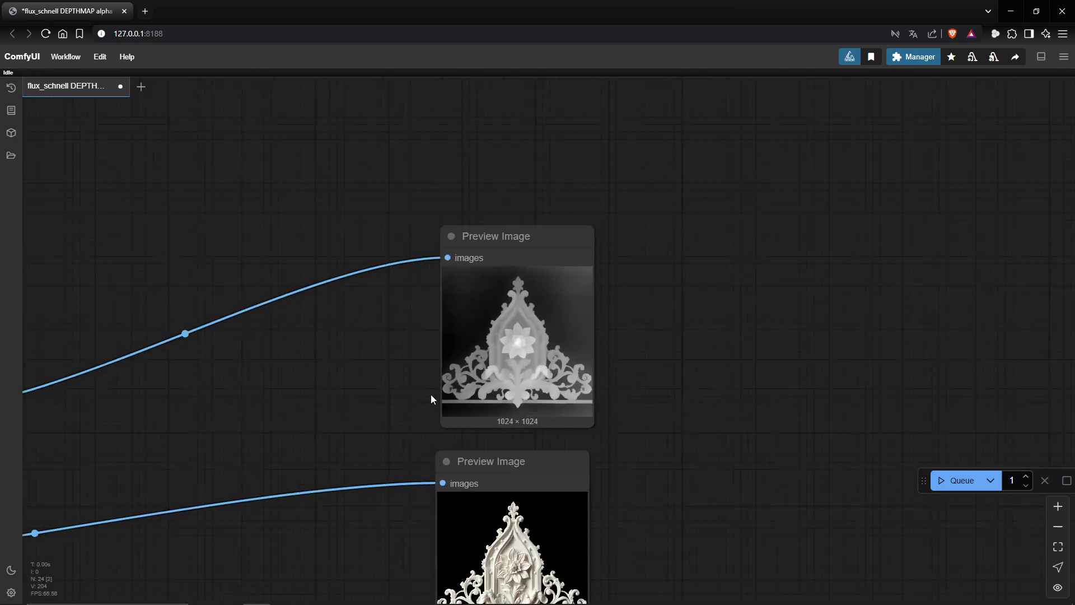
scroll(508, 412, "up", 1)
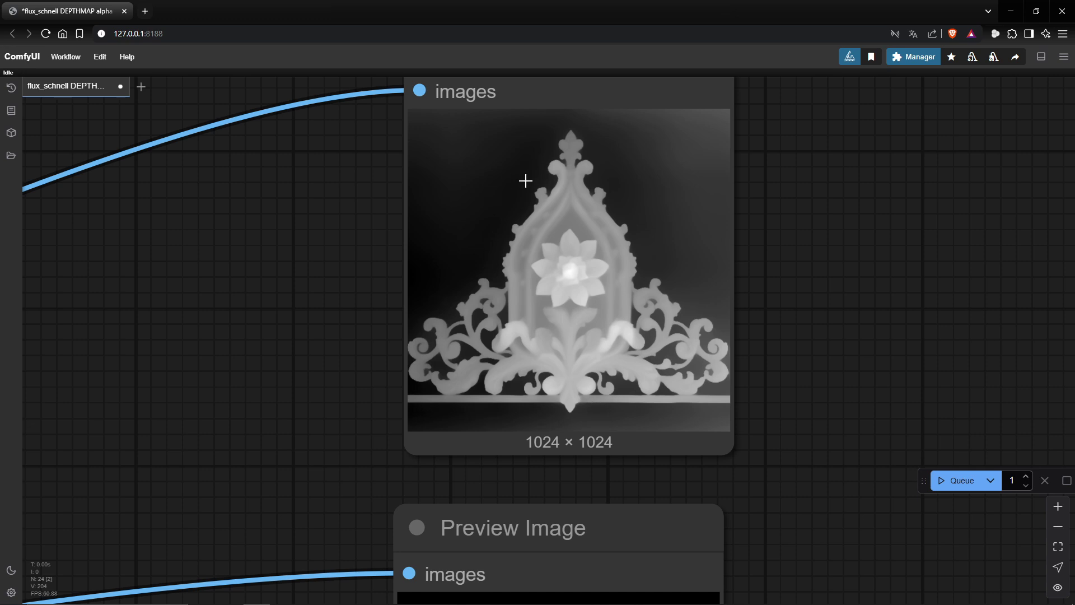
scroll(344, 372, "down", 4)
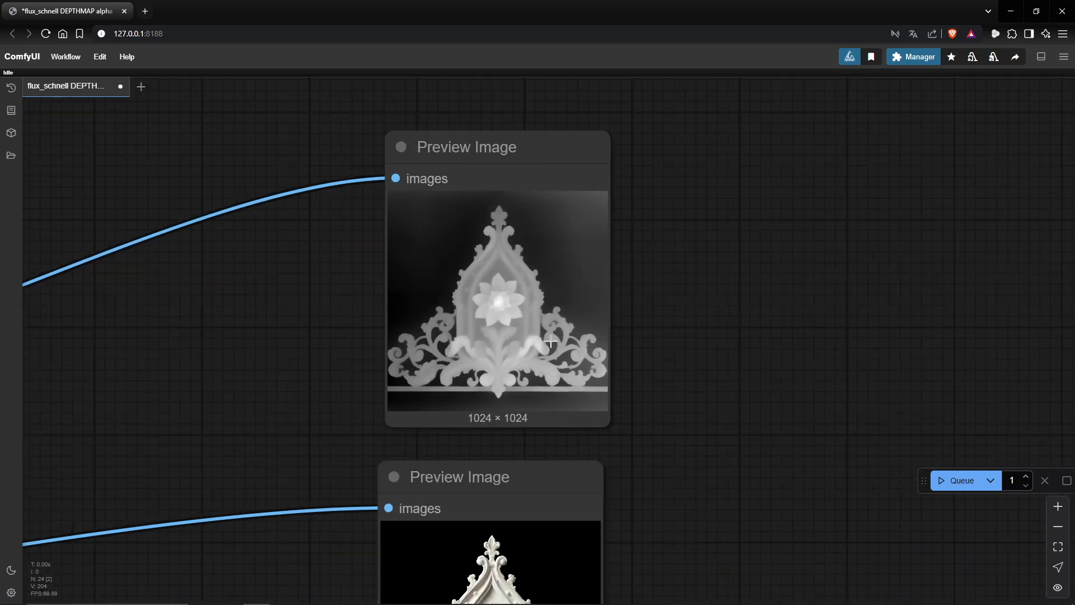
left_click_drag(300, 340, 320, 359)
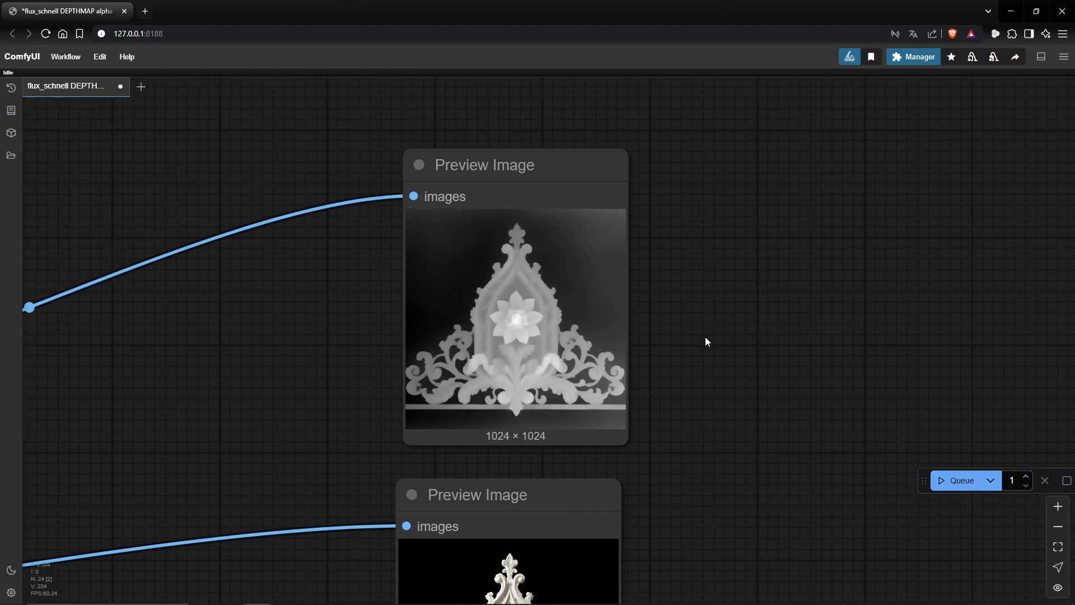
Examine the LayerUtility: ImageBlend node's settings and the blended depth map preview it feeds.
scroll(306, 390, "down", 5)
left_click_drag(314, 400, 407, 329)
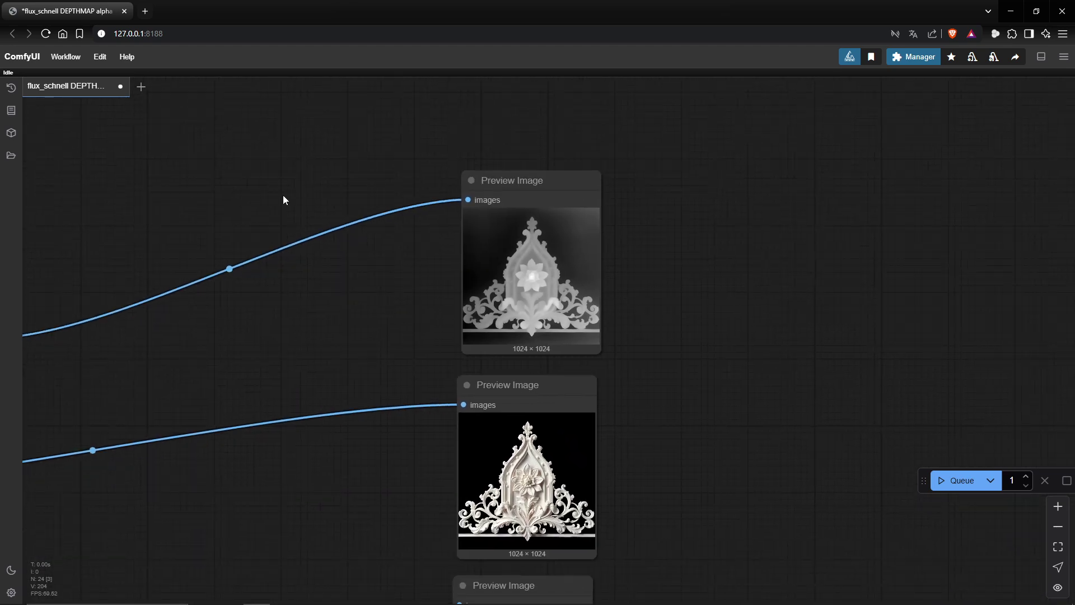
left_click_drag(383, 367, 367, 246)
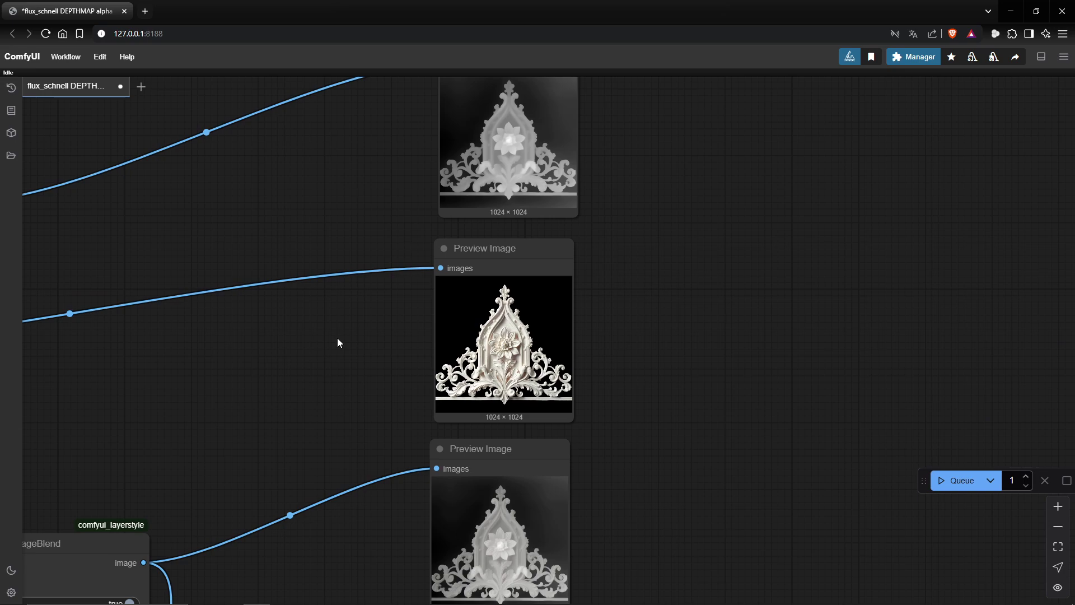
left_click_drag(374, 406, 359, 243)
scroll(584, 334, "up", 3)
scroll(585, 330, "up", 3)
left_click_drag(588, 330, 671, 261)
scroll(630, 271, "down", 2)
scroll(629, 271, "down", 5)
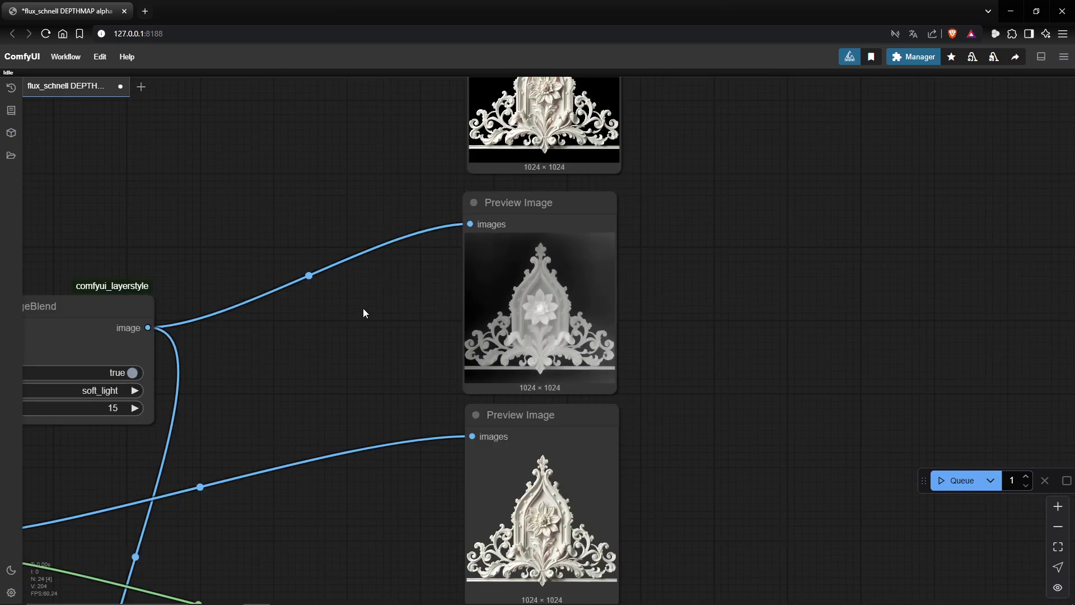
left_click_drag(363, 308, 402, 294)
scroll(504, 301, "up", 4)
left_click_drag(513, 273, 499, 364)
scroll(498, 364, "down", 3)
Compare the raw depth map, the generated ornament image and the blended depth map in their enlarged previews.
left_click_drag(511, 144, 518, 298)
left_click_drag(597, 171, 500, 460)
scroll(511, 350, "up", 5)
scroll(536, 347, "up", 4)
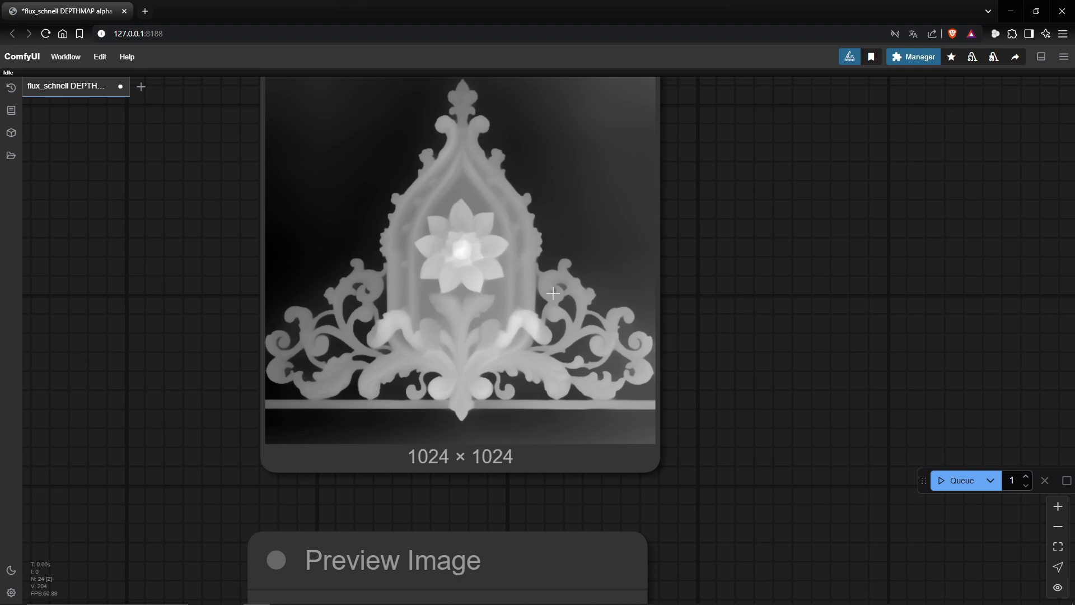
scroll(581, 352, "down", 1)
scroll(587, 348, "down", 2)
scroll(577, 302, "down", 5)
scroll(583, 308, "up", 3)
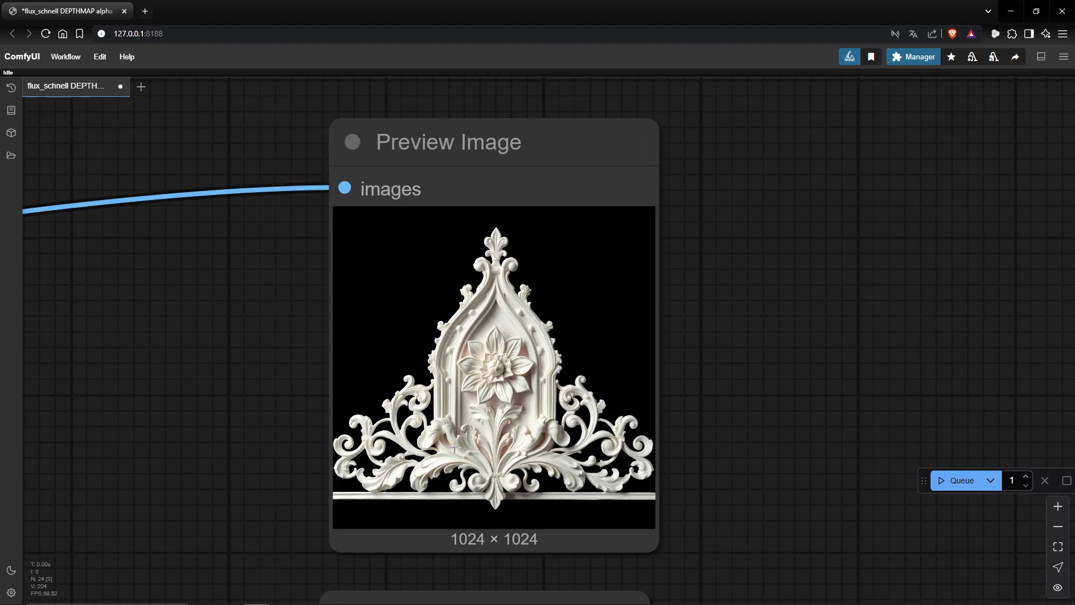
scroll(589, 447, "down", 2)
scroll(563, 356, "down", 4)
scroll(563, 356, "down", 4)
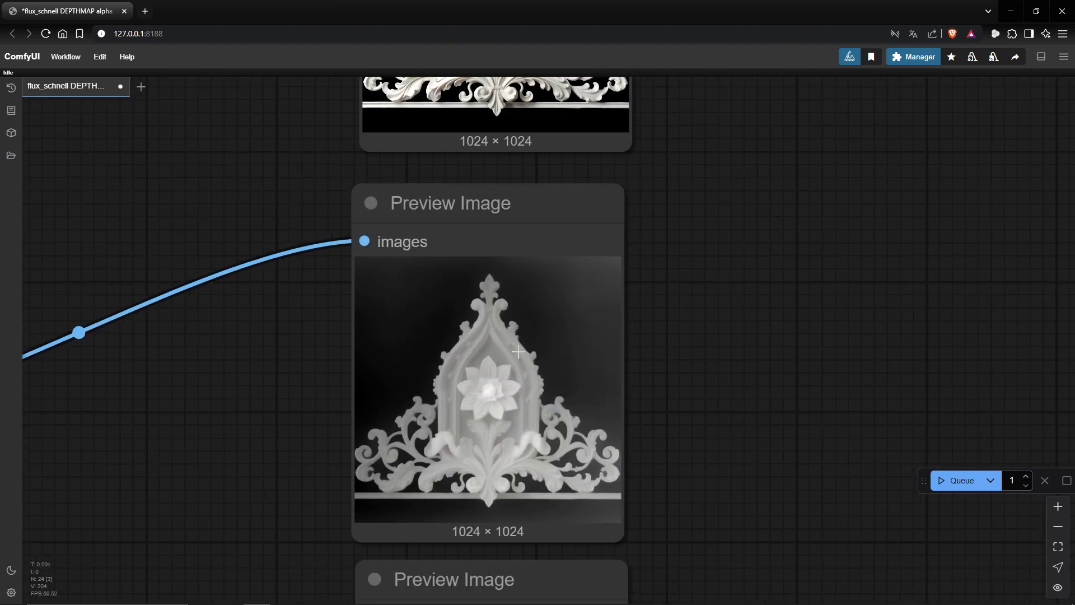
scroll(504, 414, "up", 4)
scroll(505, 430, "up", 2)
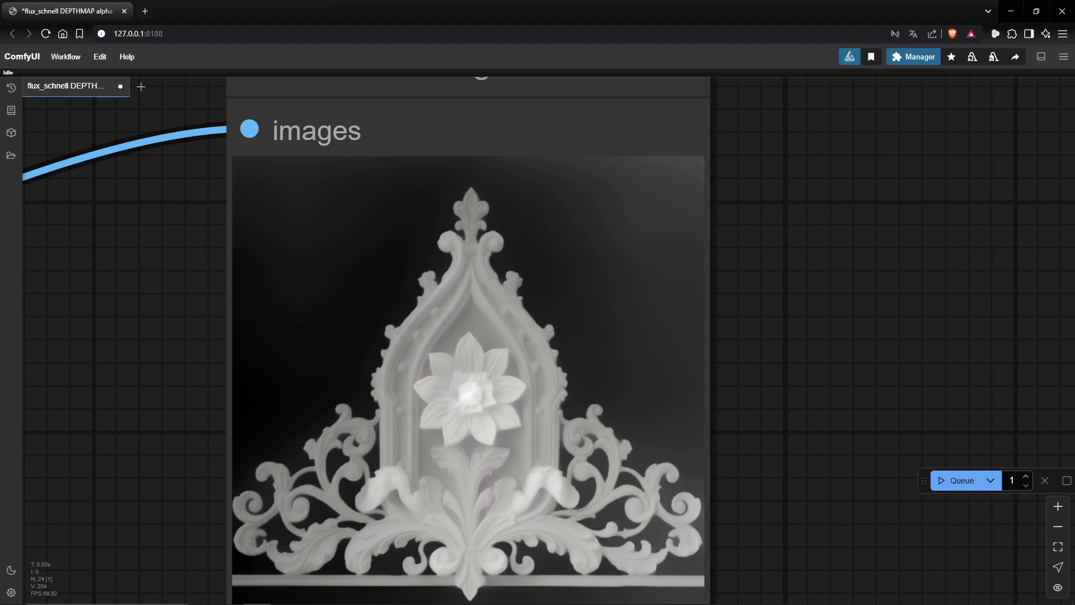
Examine the blend mode and opacity settings of the LayerUtility: ImageBlend node that mixes the depth map with the generated image.
scroll(229, 416, "down", 10)
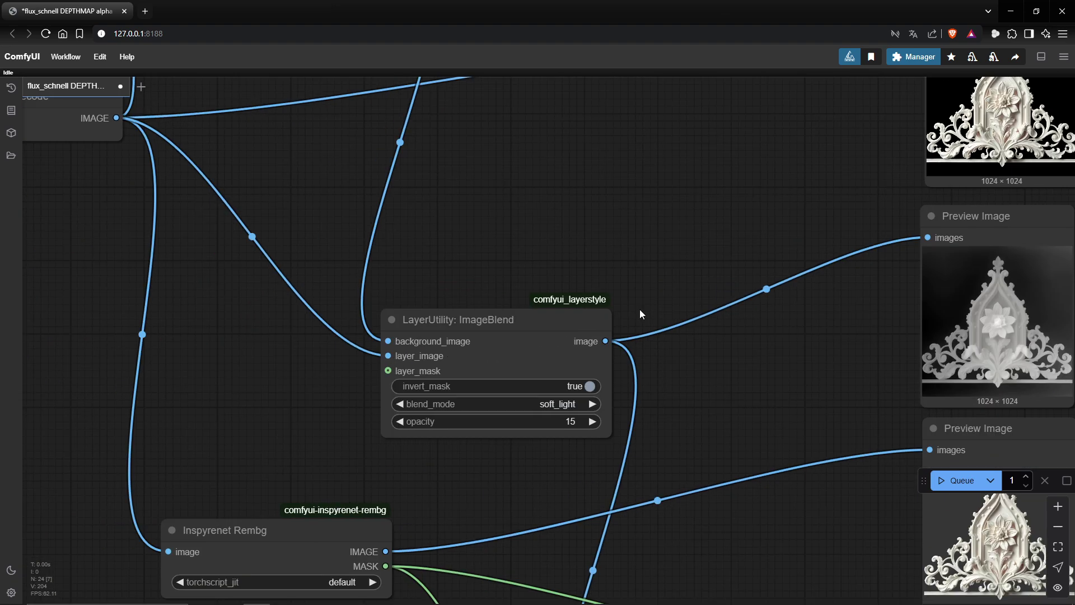
scroll(586, 312, "up", 4)
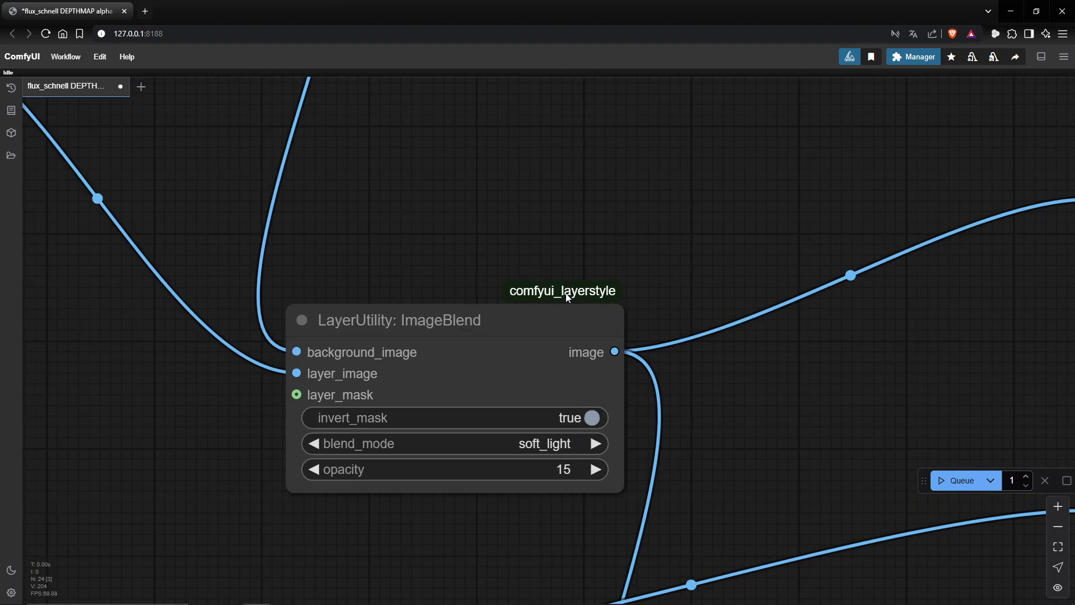
scroll(544, 253, "down", 6)
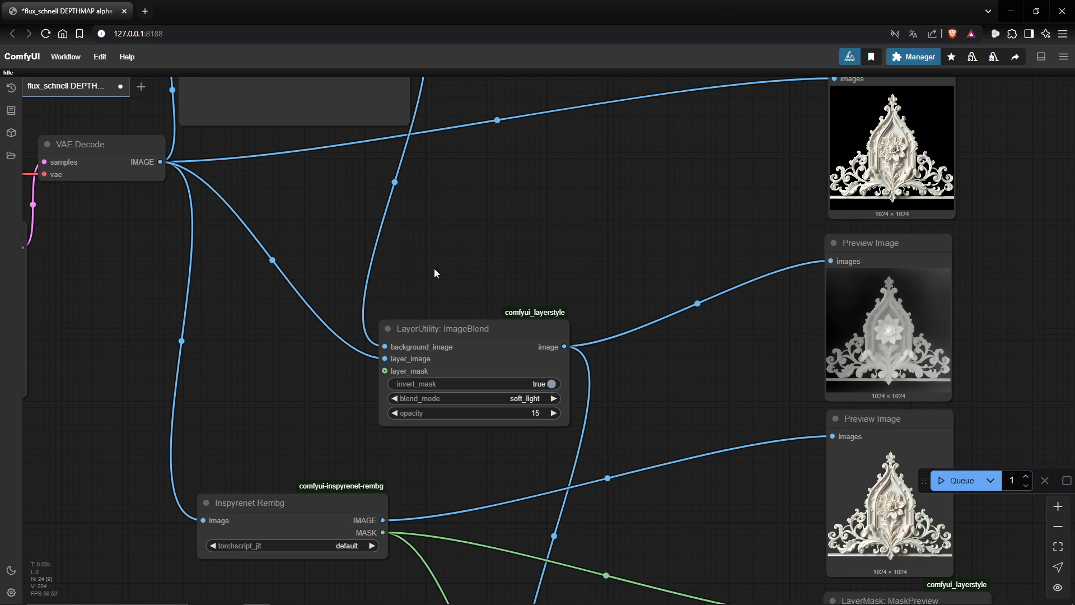
scroll(478, 306, "up", 5)
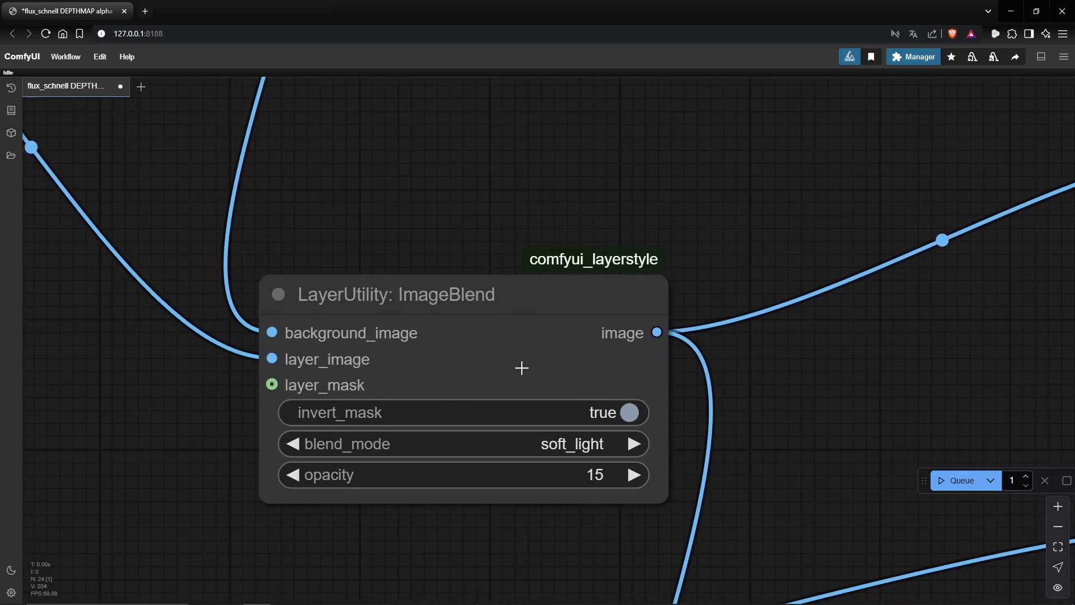
scroll(518, 358, "down", 2)
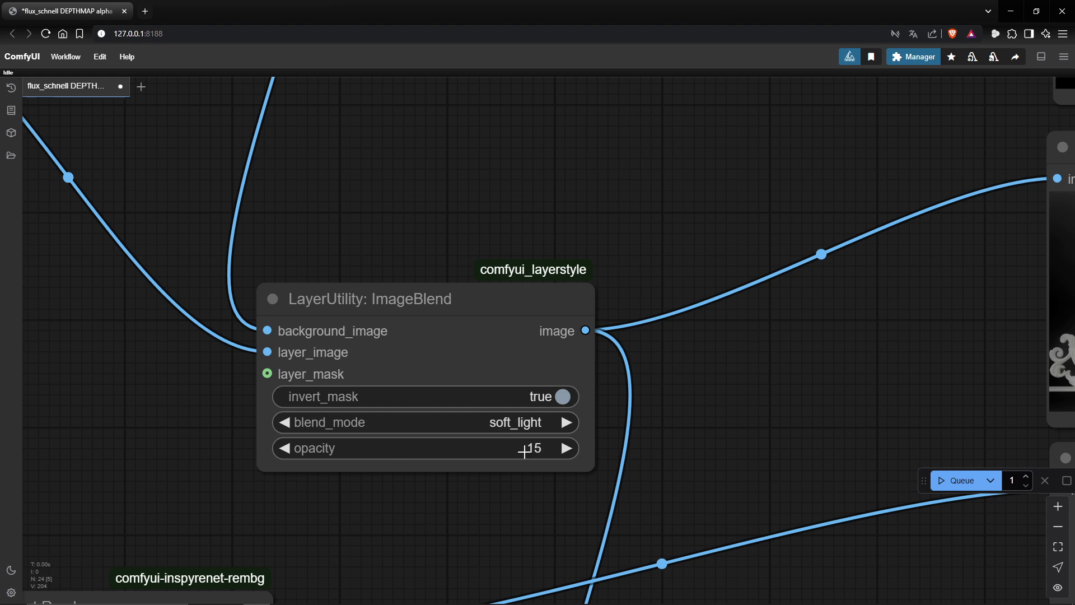
scroll(691, 384, "down", 6)
left_click_drag(691, 384, 533, 344)
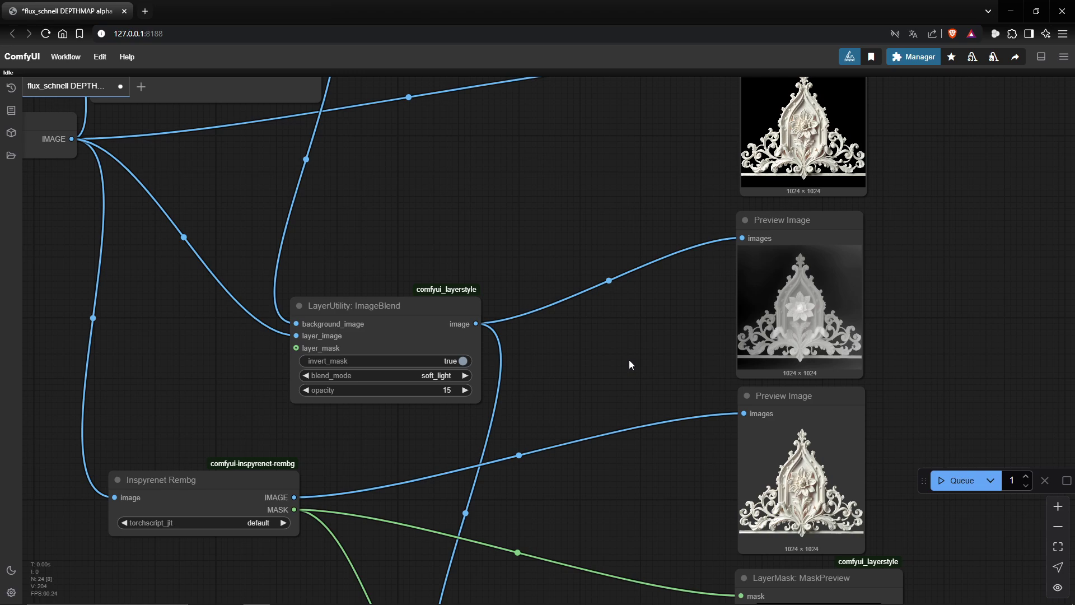
Examine the Inspyrenet Rembg node and the background-free ornament preview it feeds.
left_click_drag(539, 390, 519, 277)
scroll(447, 280, "down", 3)
mouse_move(435, 293)
left_mouse_down()
mouse_move(441, 304)
mouse_move(430, 306)
left_mouse_up()
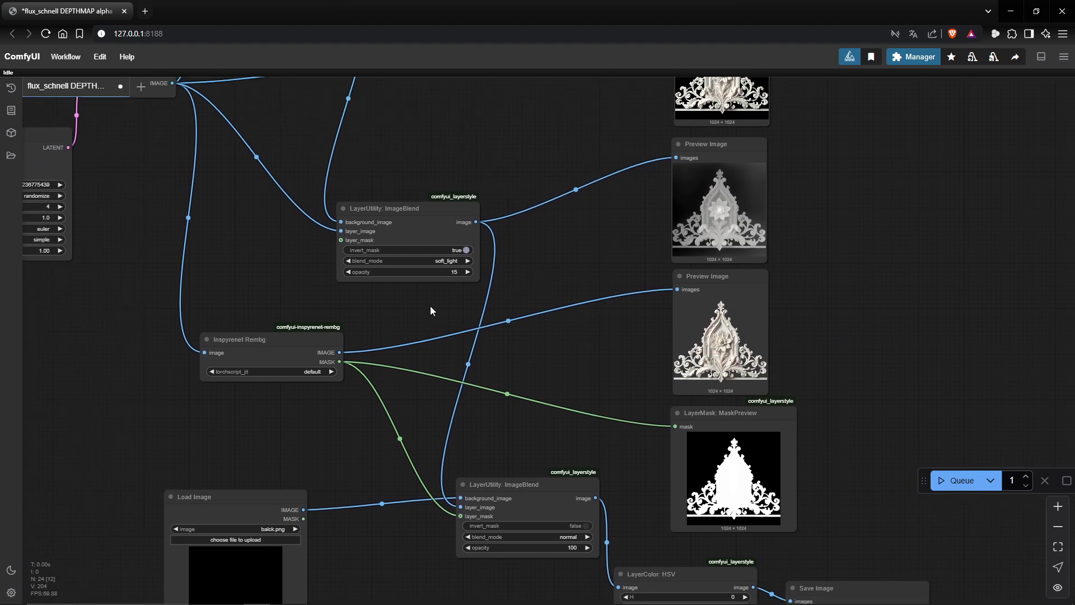
scroll(430, 305, "up", 8)
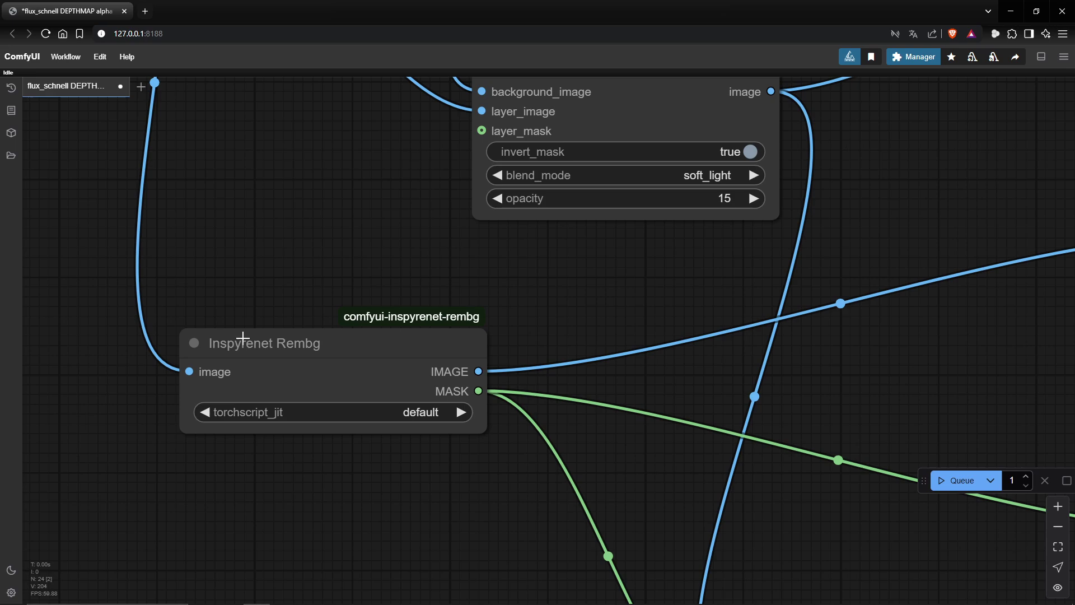
scroll(561, 314, "down", 3)
left_click_drag(582, 295, 241, 288)
scroll(579, 331, "up", 5)
left_click_drag(653, 309, 280, 354)
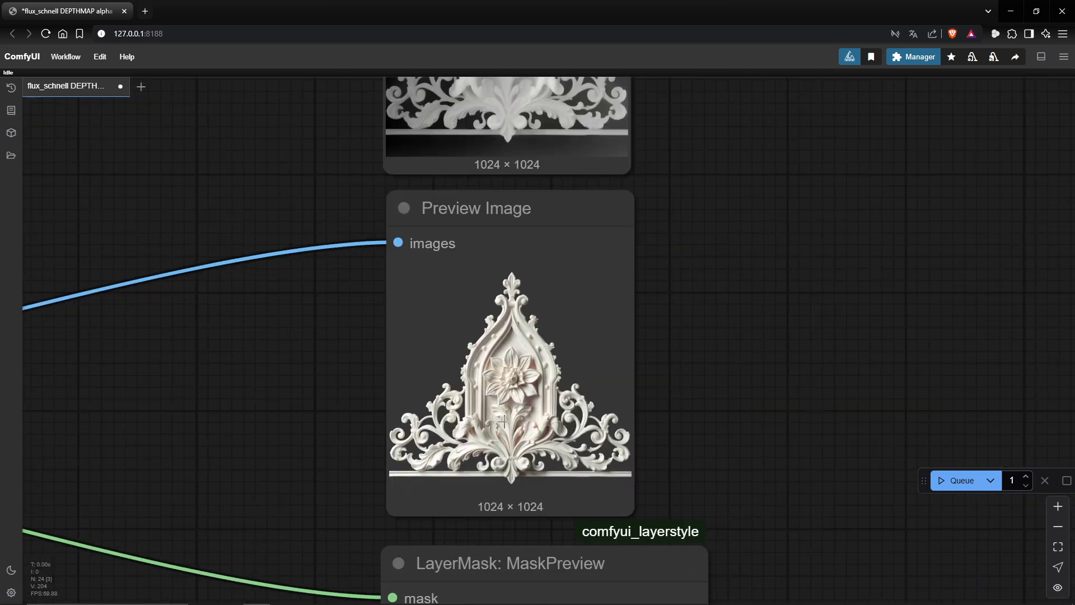
scroll(503, 421, "up", 3)
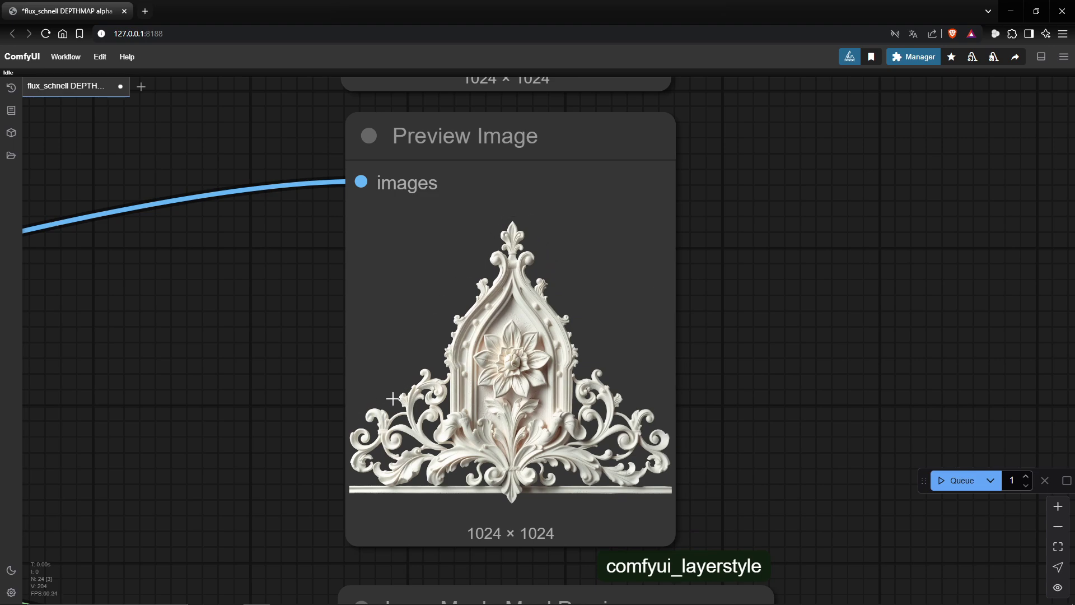
Compare the generated ornament, the blended depth map and the background-free image in their previews.
scroll(448, 415, "down", 2)
scroll(449, 415, "down", 4)
left_click_drag(470, 258, 503, 521)
left_click_drag(429, 531, 502, 247)
left_click_drag(587, 233, 540, 477)
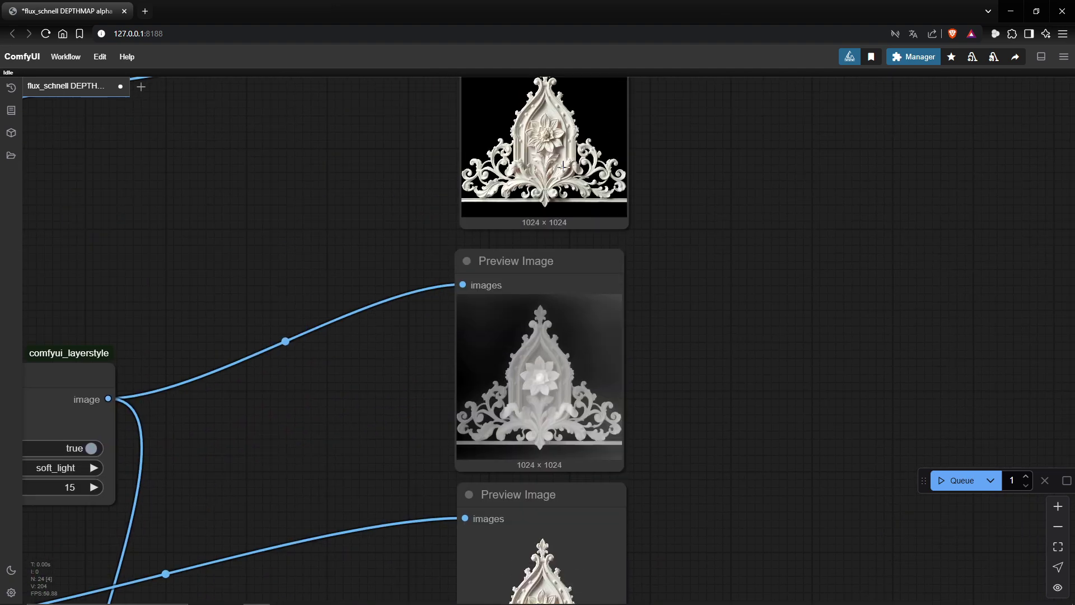
scroll(599, 136, "up", 2)
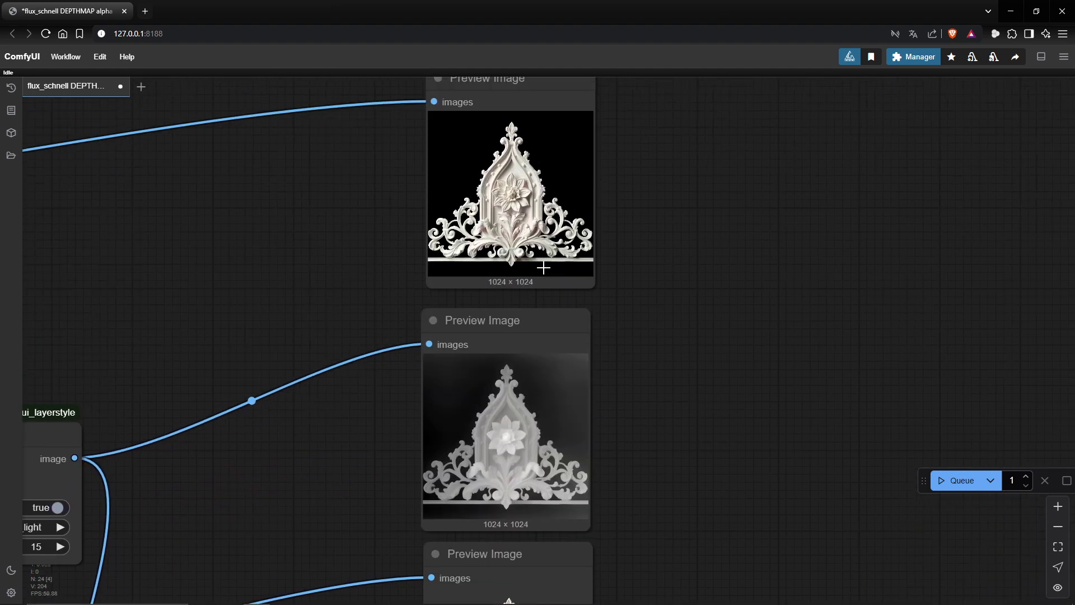
scroll(488, 185, "down", 5)
scroll(535, 146, "up", 1)
left_click_drag(499, 424, 500, 224)
left_click_drag(157, 485, 379, 340)
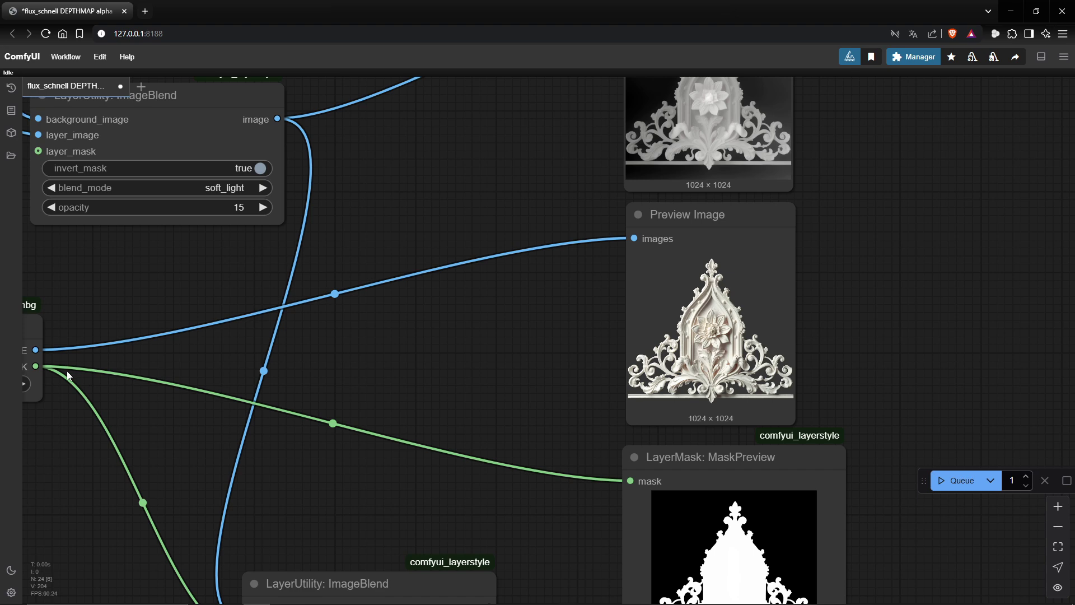
Follow the MASK output of Inspyrenet Rembg to the LayerMask: MaskPreview node and inspect the ornament's mask.
scroll(569, 440, "left", 2)
scroll(435, 349, "down", 4)
scroll(436, 350, "right", 5)
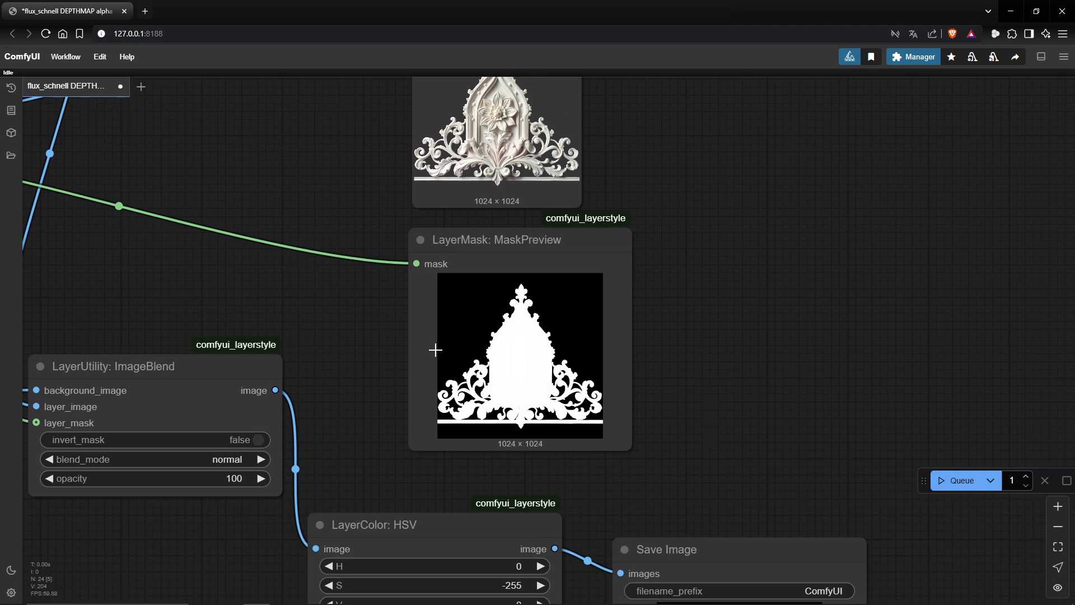
scroll(435, 349, "up", 5)
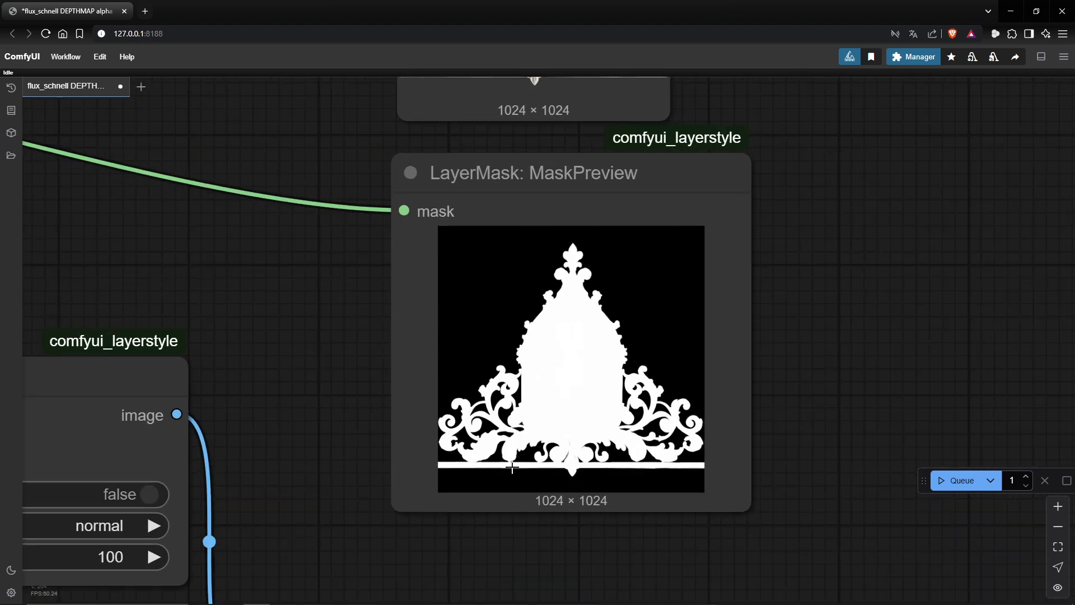
scroll(512, 467, "down", 11)
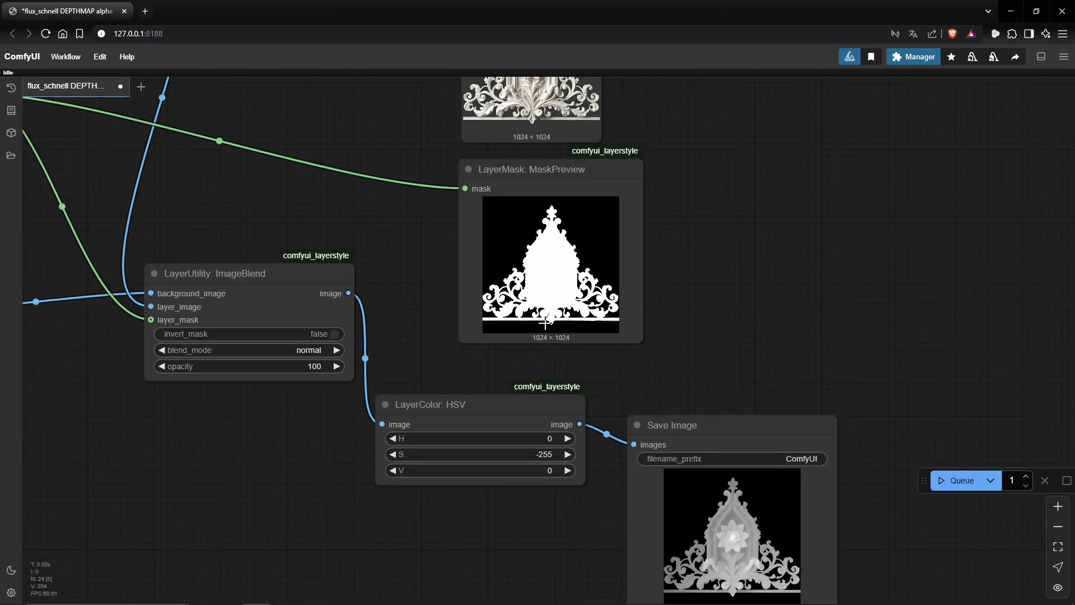
Trace the mask, blended depth map and balok.png background through the second ImageBlend and LayerColor: HSV nodes to the Save Image result.
scroll(538, 323, "down", 1)
scroll(537, 324, "right", 2)
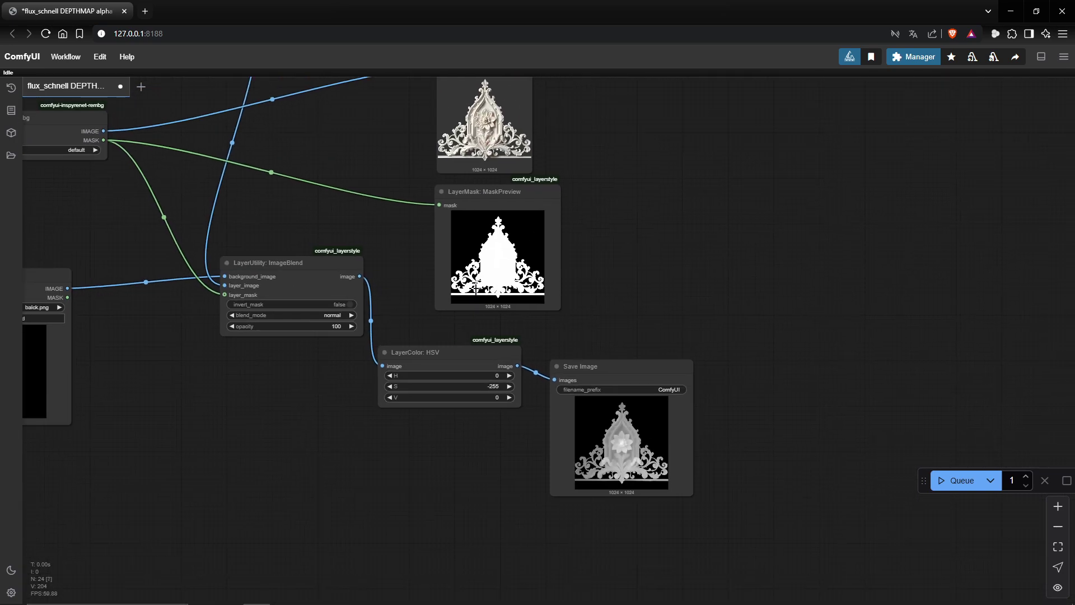
scroll(477, 289, "up", 8)
scroll(476, 289, "left", 1)
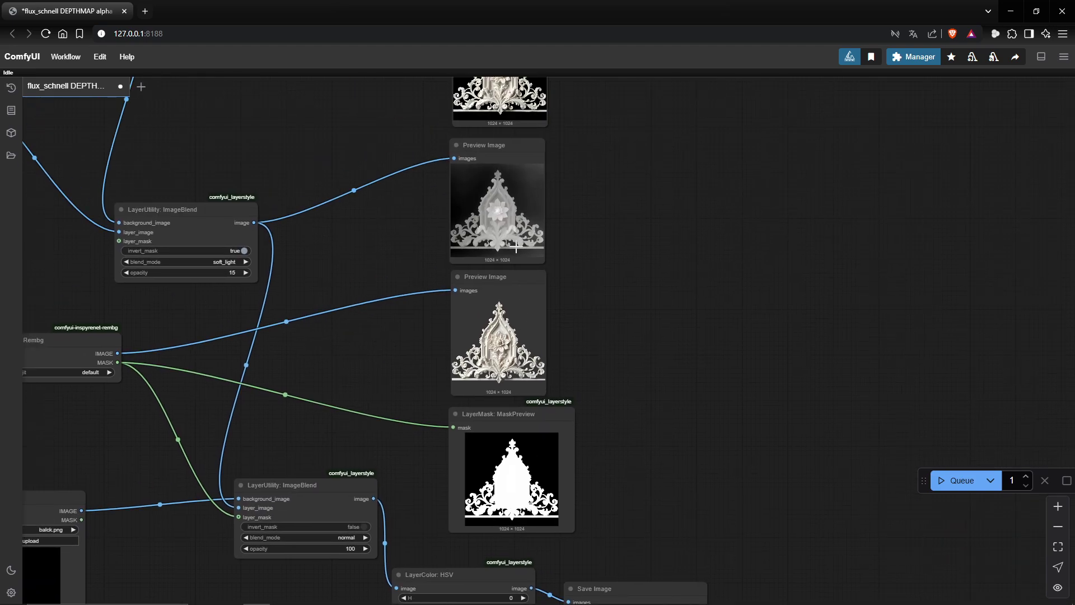
scroll(497, 339, "down", 4)
scroll(392, 384, "down", 3)
scroll(391, 385, "left", 3)
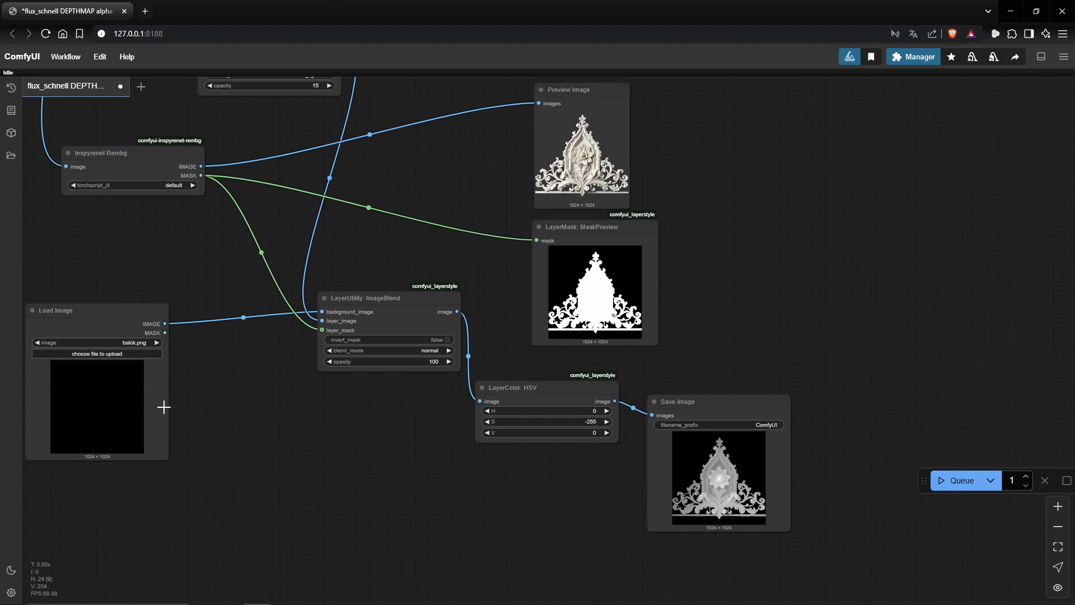
scroll(635, 485, "up", 13)
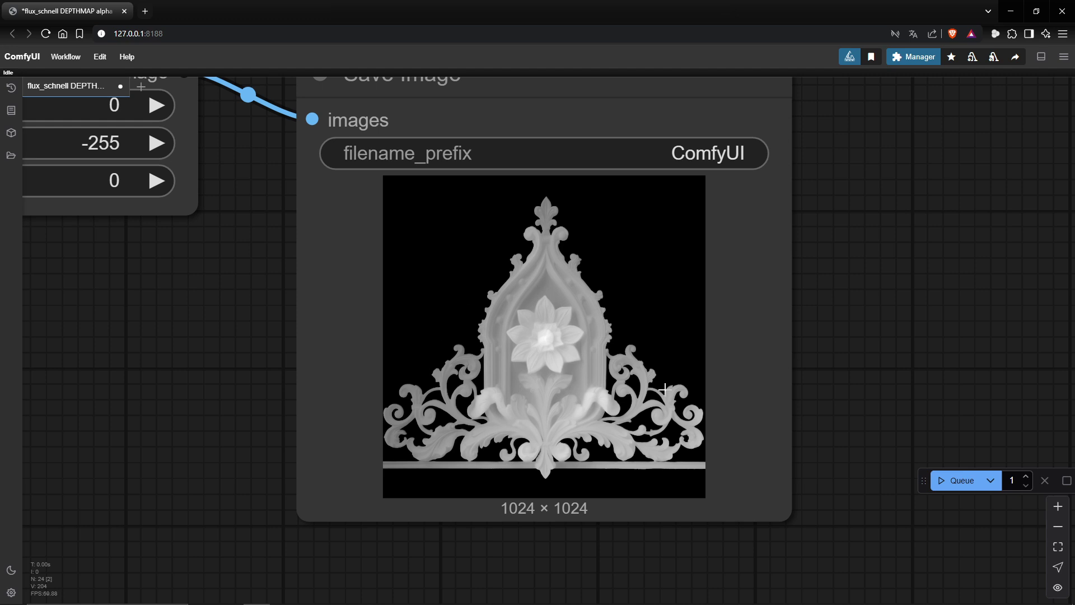
Queue a new ornament generation and bring its image and depth map previews into view.
left_click(959, 480)
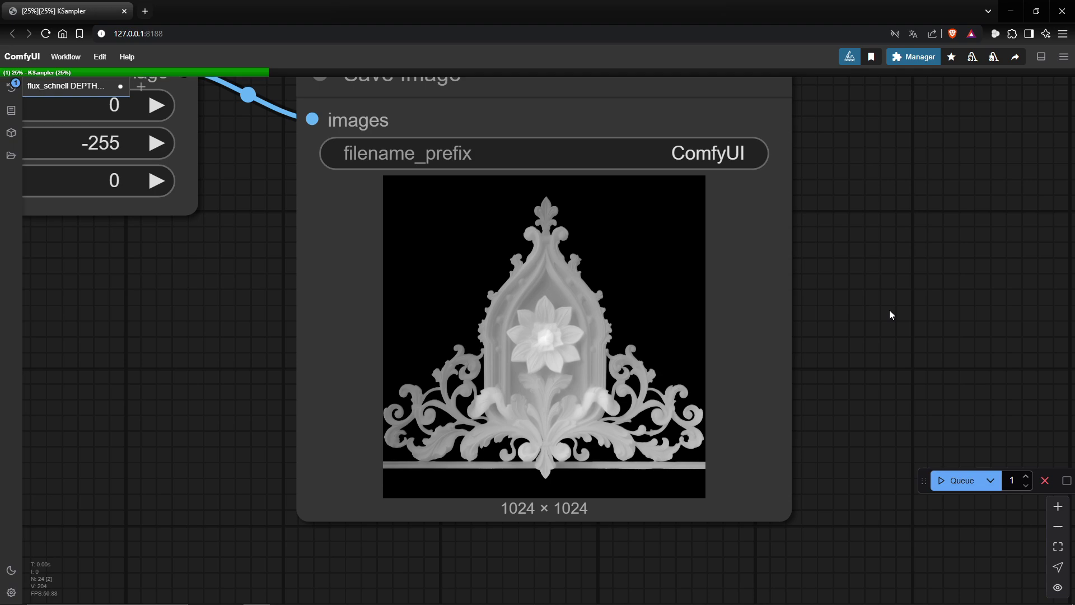
scroll(583, 240, "down", 5)
left_click_drag(585, 126, 641, 602)
left_click_drag(486, 257, 697, 433)
left_click_drag(732, 289, 721, 362)
scroll(727, 360, "up", 3)
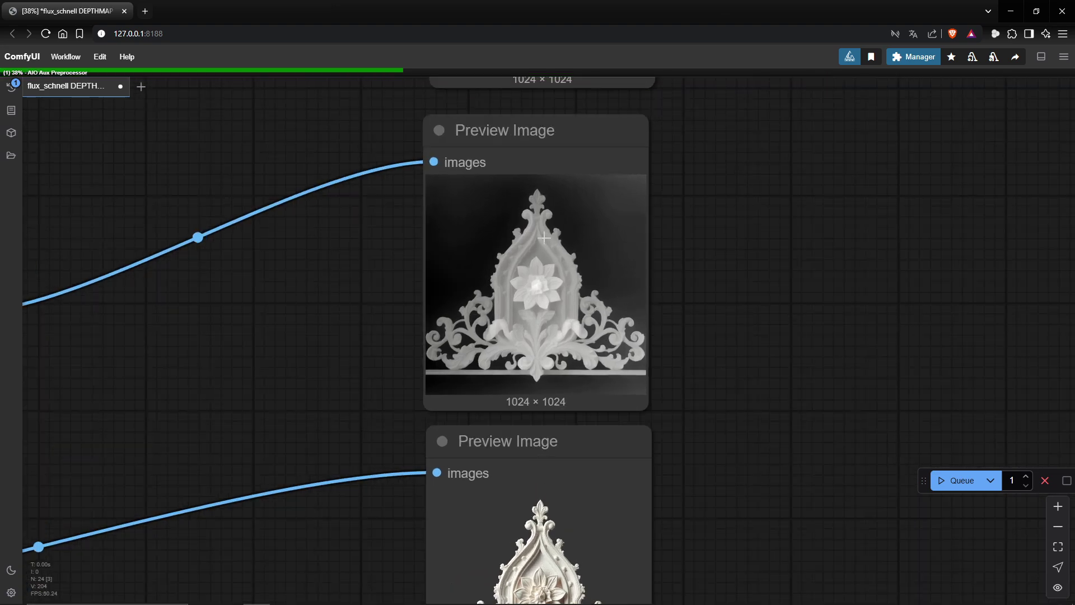
scroll(561, 311, "down", 3)
left_click_drag(566, 244, 568, 445)
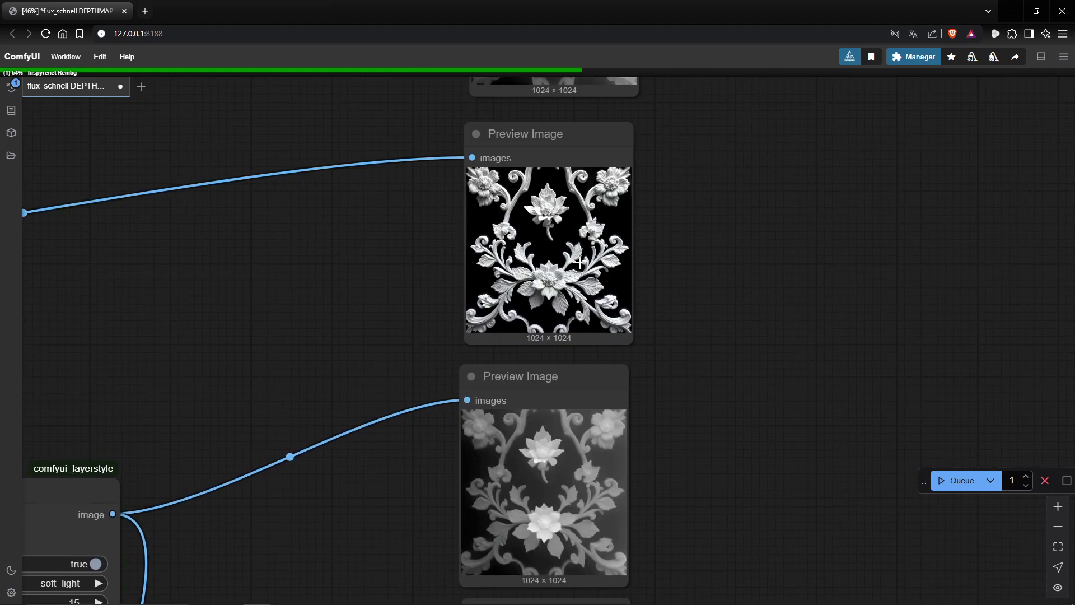
Inspect the new floral ornament's blended depth map, mask and final Save Image result.
scroll(578, 262, "up", 1)
scroll(571, 361, "down", 3)
scroll(560, 353, "up", 2)
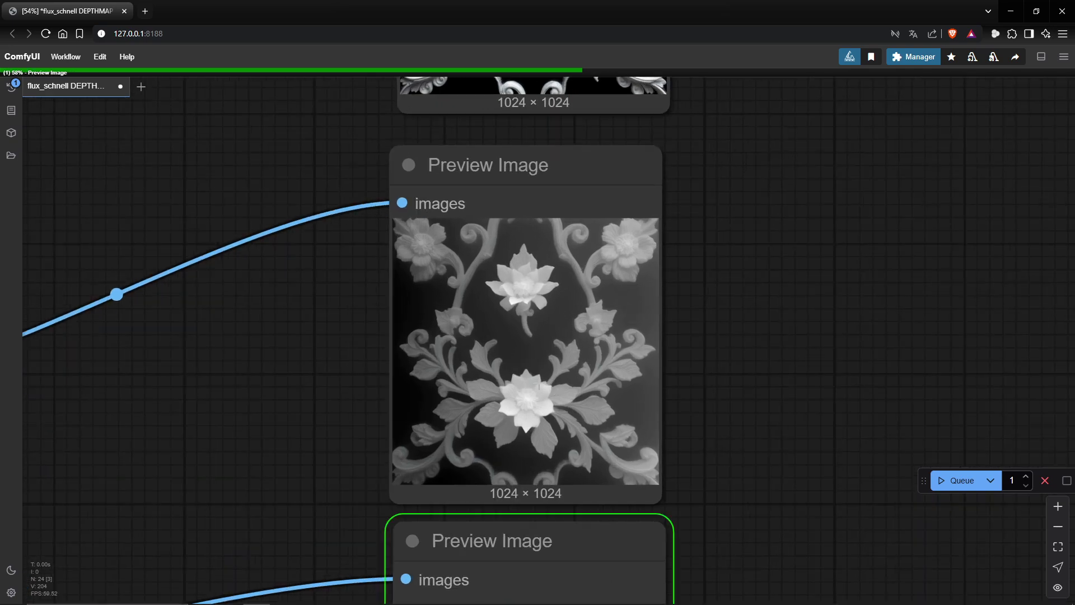
scroll(572, 459, "down", 5)
left_click_drag(577, 441, 568, 235)
left_click_drag(630, 402, 486, 199)
Queue another ornament generation and inspect its previews and final depth map in the Save Image node.
left_click(962, 480)
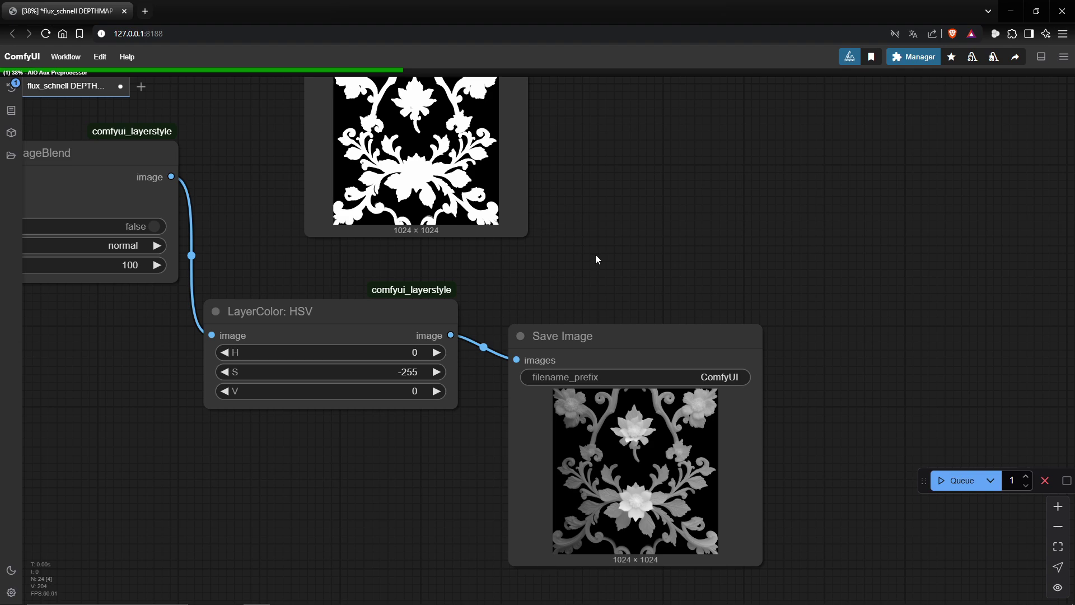
scroll(586, 238, "down", 5)
left_click_drag(562, 183, 596, 411)
left_click_drag(541, 218, 551, 346)
left_click_drag(654, 521, 562, 261)
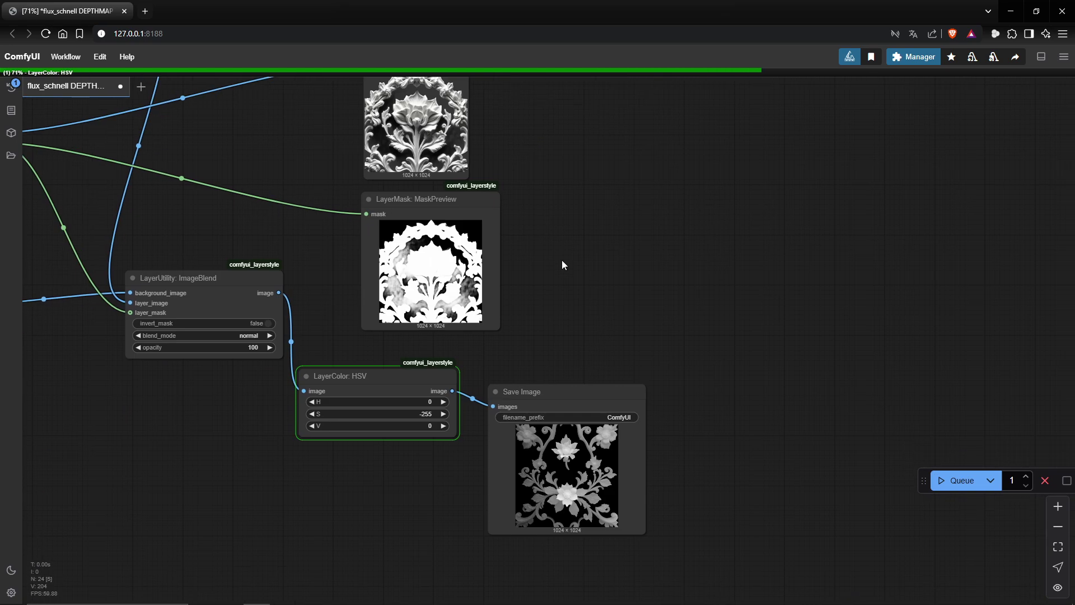
scroll(592, 339, "up", 3)
left_click_drag(593, 339, 597, 154)
scroll(589, 342, "up", 5)
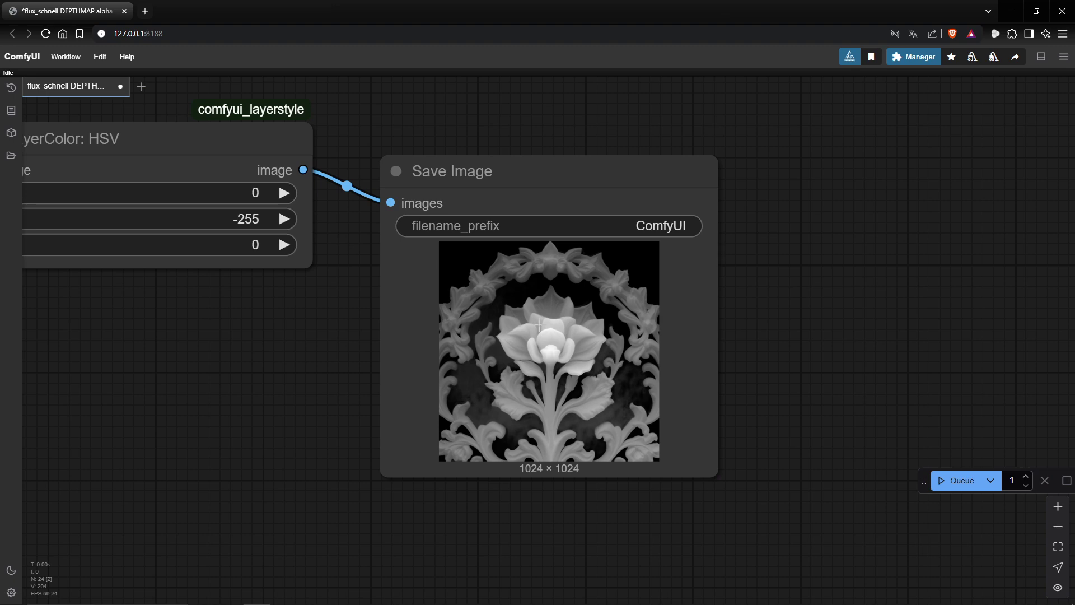
Return to the prompt nodes and move the Ornament 2 node slightly lower, clear of the Dragon head node.
scroll(539, 329, "down", 7)
left_click_drag(505, 206, 617, 477)
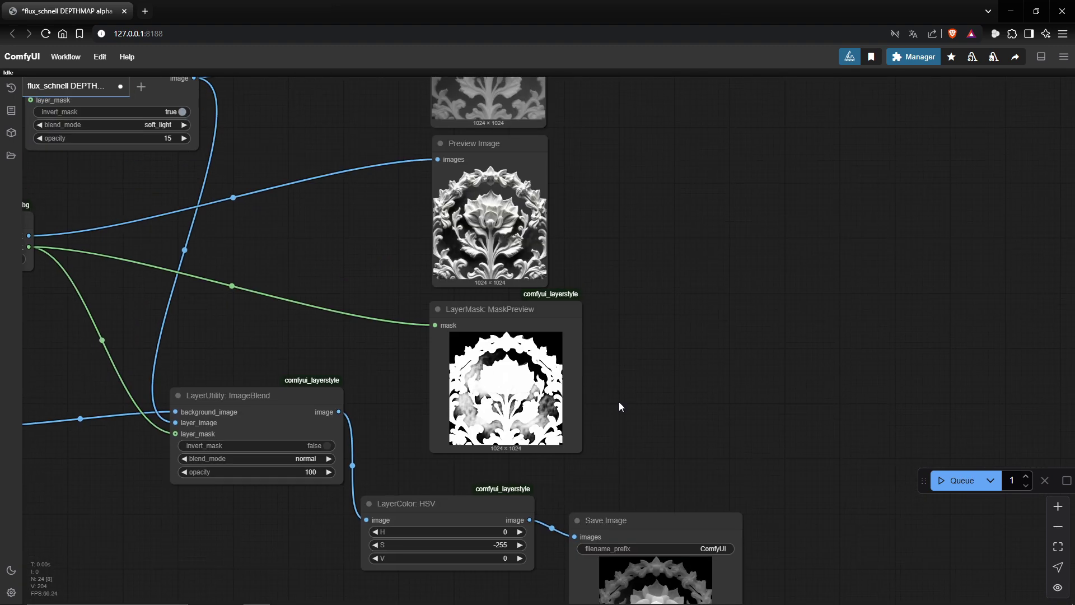
scroll(600, 306, "down", 3)
left_click_drag(565, 220, 605, 469)
left_click_drag(620, 330, 655, 460)
left_click_drag(341, 275, 600, 351)
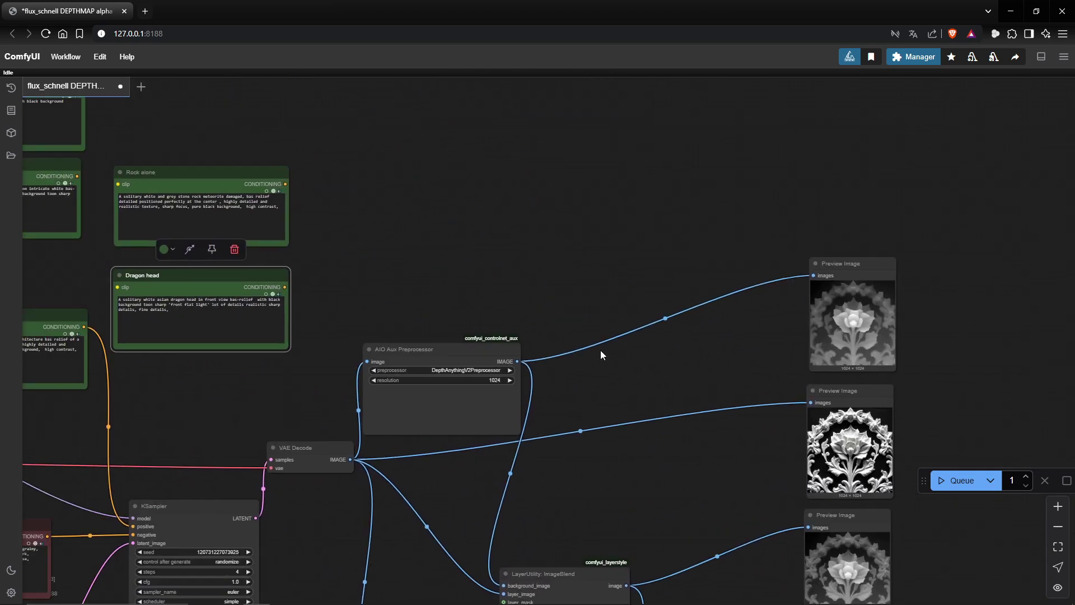
left_click_drag(290, 343, 579, 333)
scroll(327, 375, "up", 3)
scroll(327, 378, "left", 5)
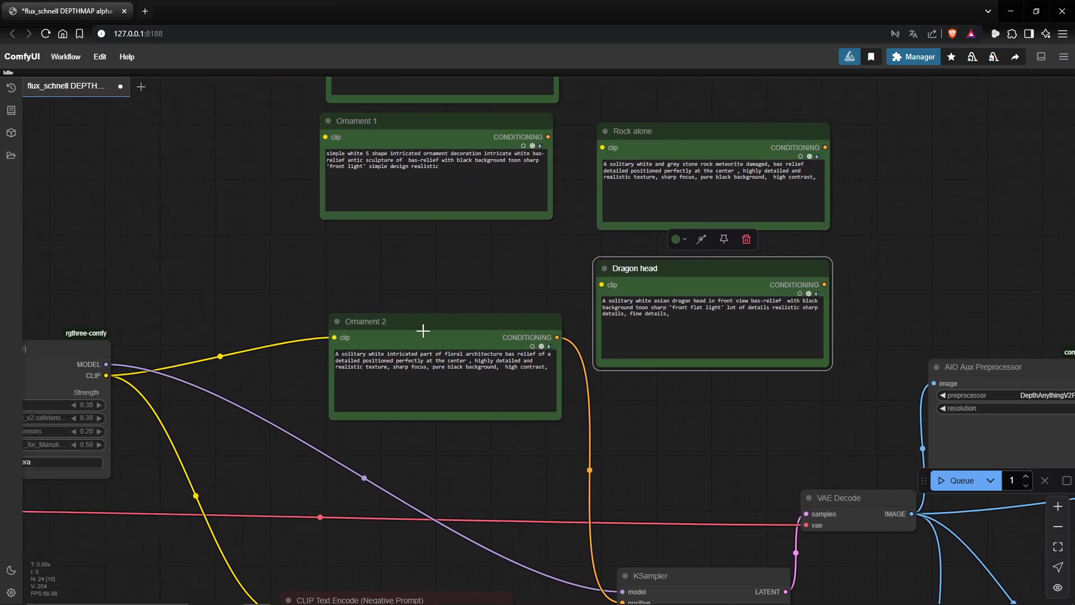
left_click_drag(423, 331, 435, 372)
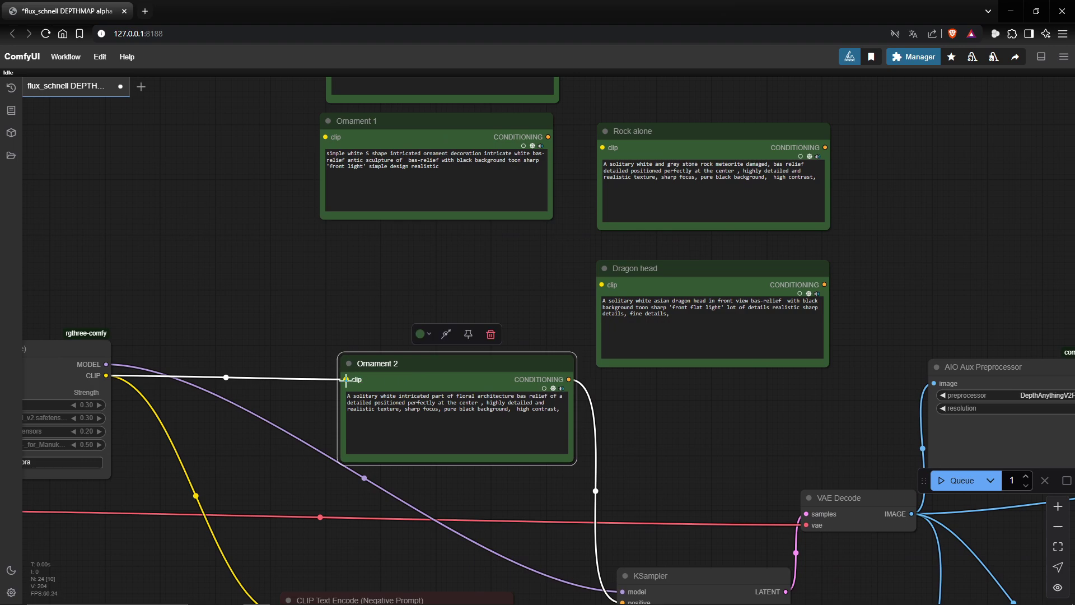
Reroute the CLIP link to the Dragon head prompt, connect its CONDITIONING to the KSampler's positive input and shift the node closer to Ornament 2.
left_click_drag(345, 379, 605, 284)
scroll(643, 246, "right", 4)
scroll(644, 247, "down", 2)
left_click_drag(677, 210, 472, 527)
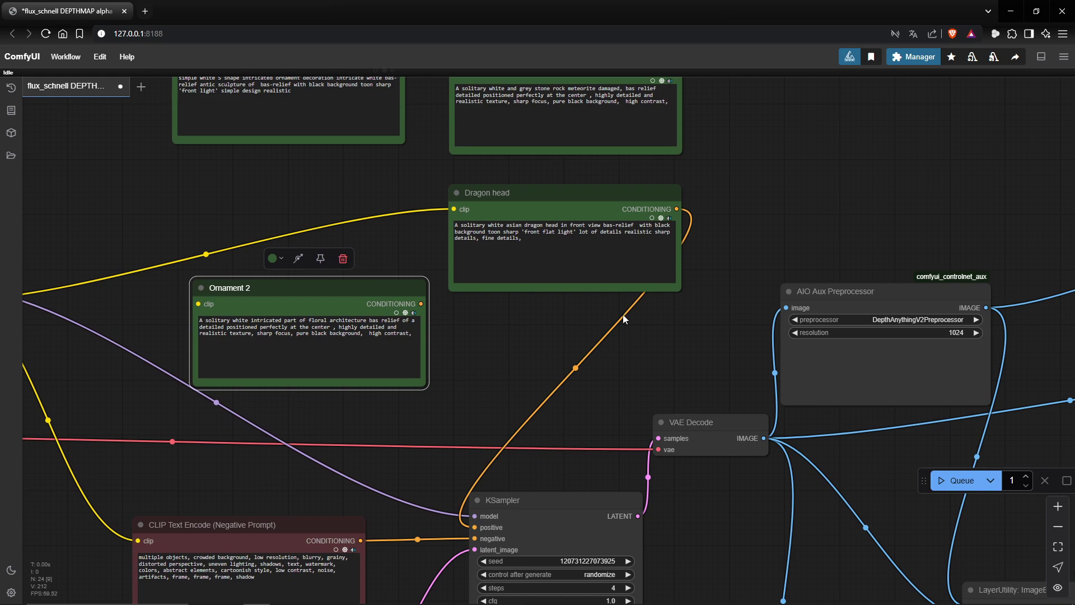
left_click_drag(535, 203, 463, 187)
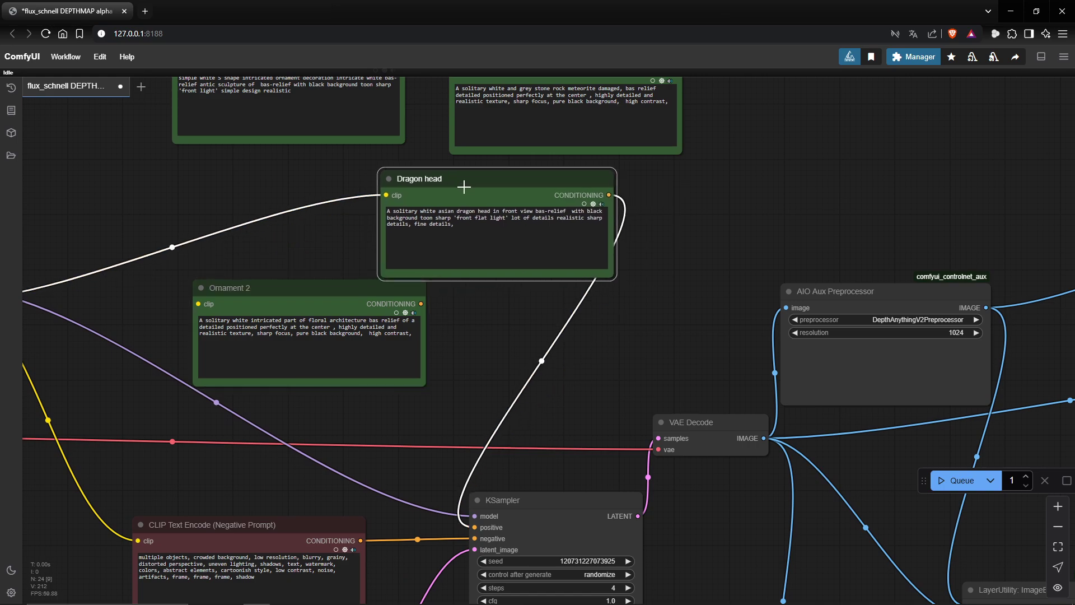
Queue a generation with the Dragon head prompt and inspect the resulting dragon image preview.
scroll(648, 258, "down", 4)
left_click_drag(674, 279, 479, 238)
left_click(958, 482)
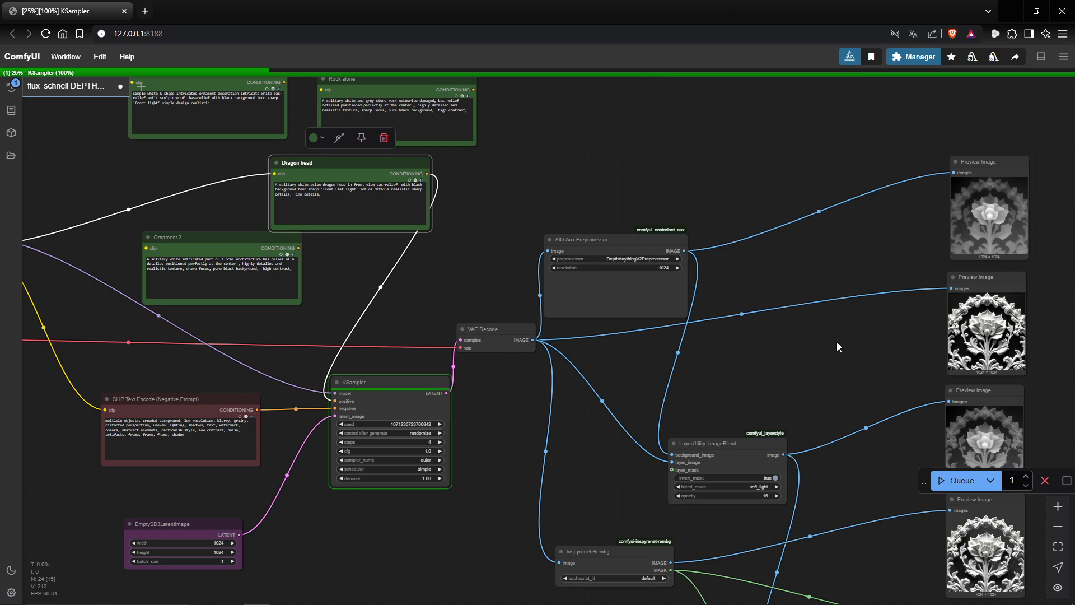
left_click_drag(839, 340, 579, 301)
scroll(846, 311, "up", 9)
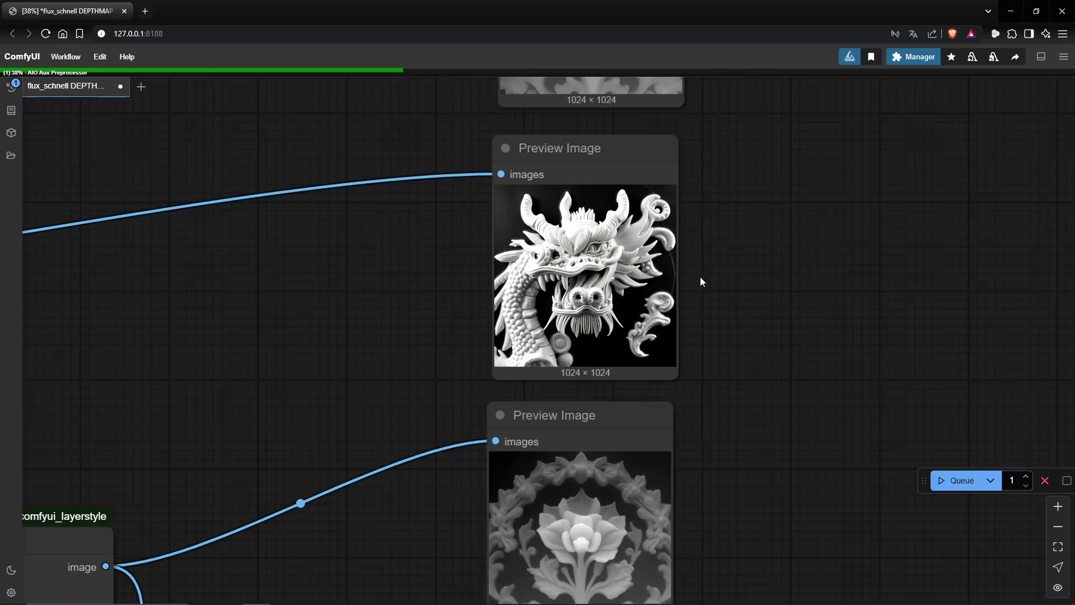
Inspect the dragon's original, blended depth, background-removed and mask previews along the node chain.
scroll(700, 277, "down", 5)
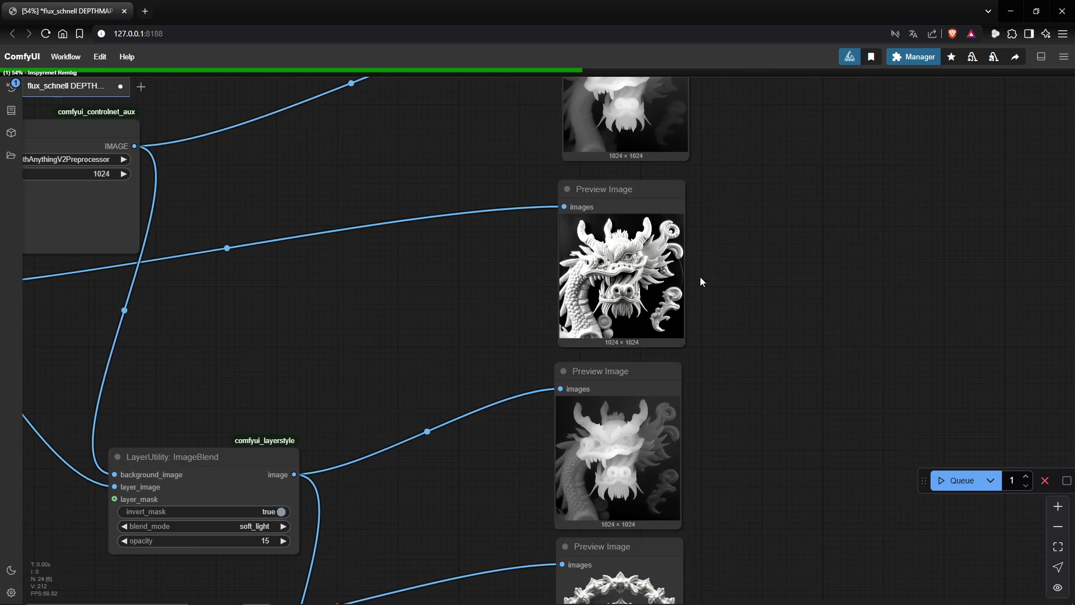
scroll(715, 368, "up", 2)
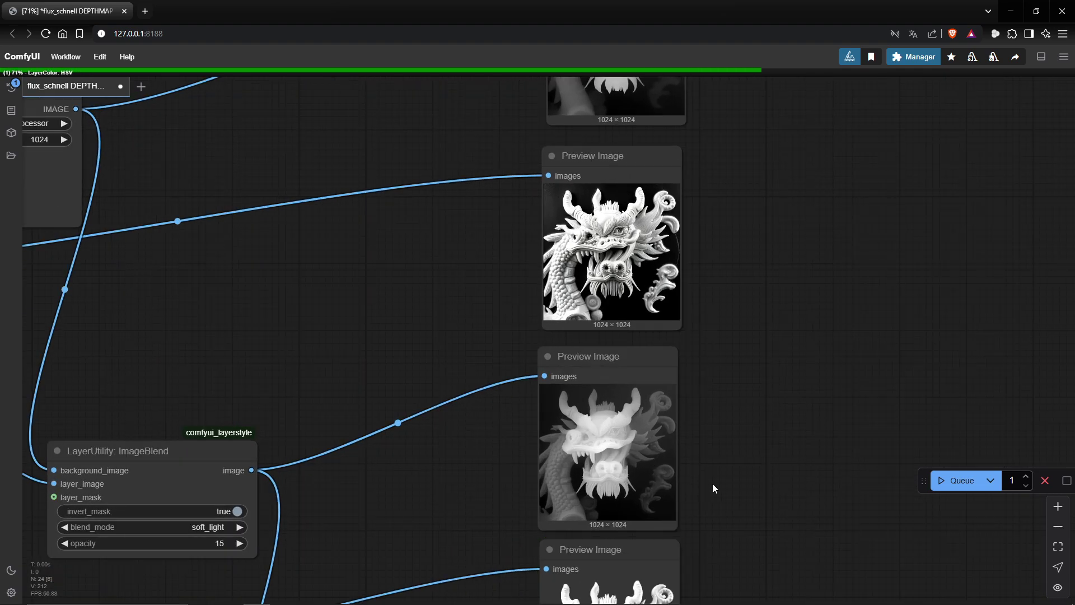
left_click_drag(713, 488, 692, 315)
scroll(698, 351, "down", 3)
left_click_drag(698, 351, 680, 258)
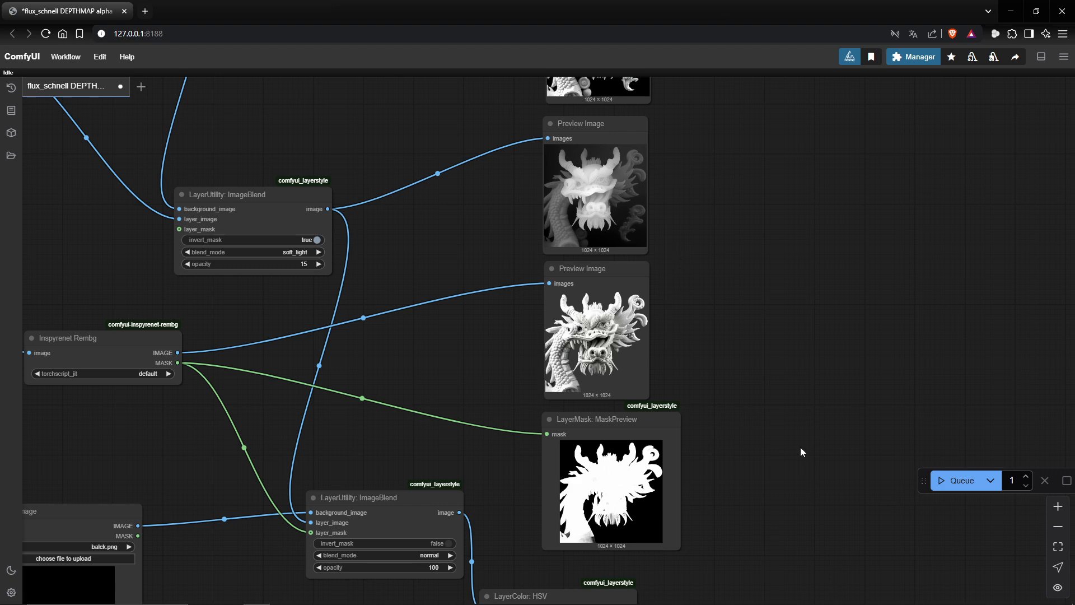
Queue another generation with the Dragon head prompt and examine the new dragon image preview.
left_click(959, 480)
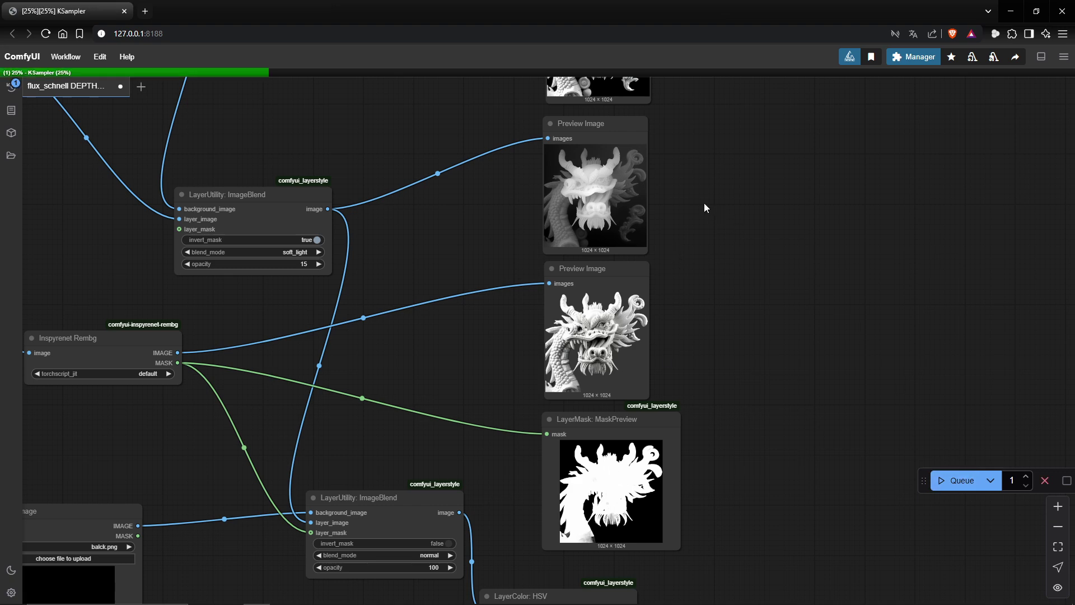
left_click_drag(704, 202, 734, 340)
scroll(734, 339, "up", 3)
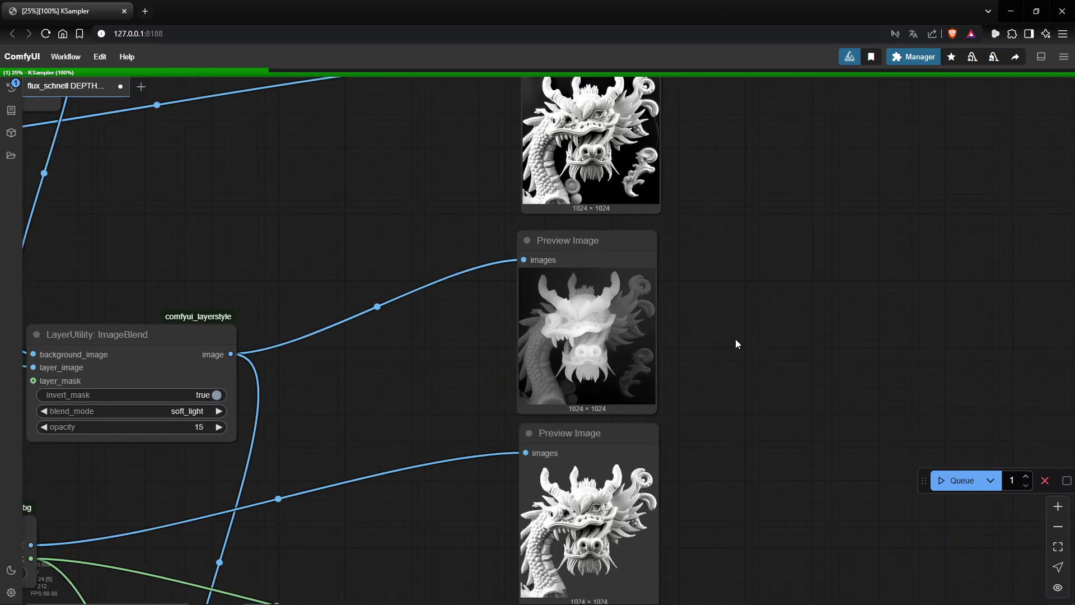
left_click_drag(730, 247, 742, 455)
scroll(697, 380, "up", 3)
scroll(696, 378, "up", 1)
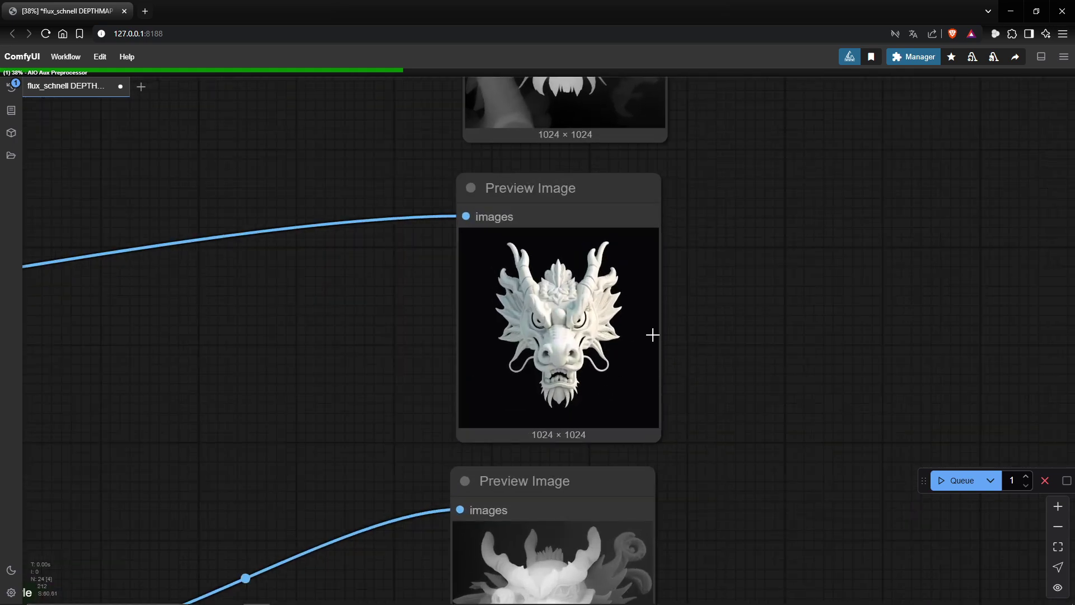
scroll(676, 383, "down", 4)
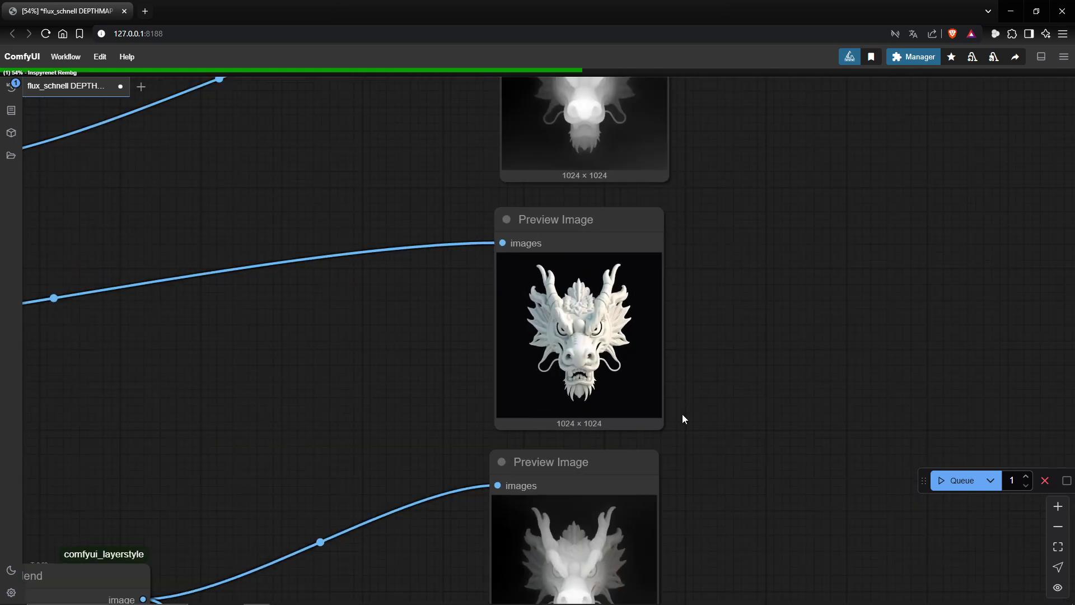
Examine the new dragon's blended depth preview, background-removed preview and final depth map in the Save Image node.
left_click_drag(707, 486, 710, 208)
scroll(662, 317, "up", 4)
scroll(614, 284, "up", 2)
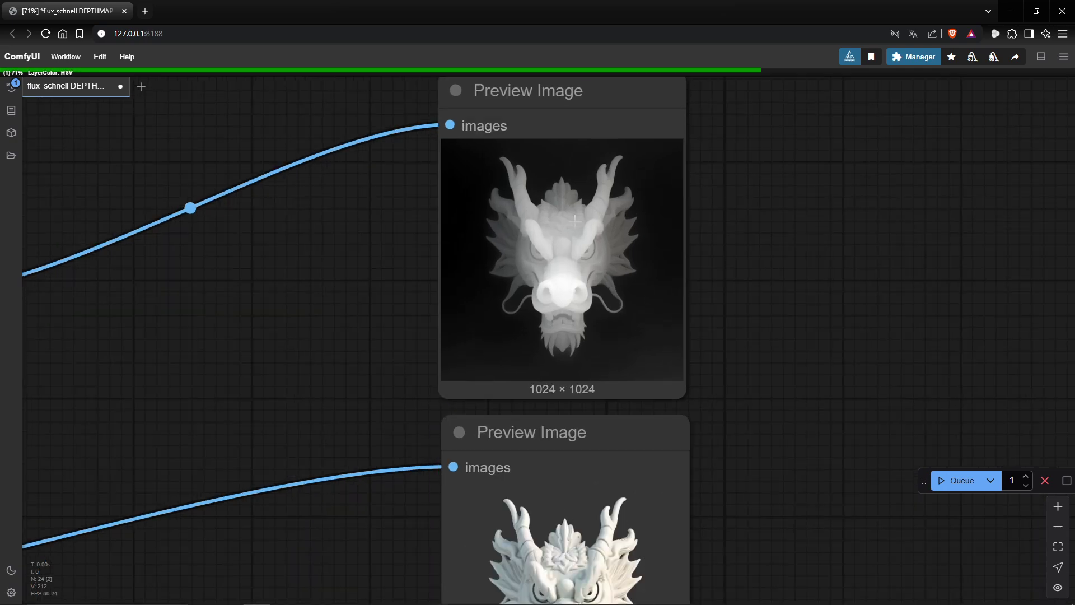
scroll(596, 280, "down", 3)
left_click_drag(672, 416, 687, 141)
left_click_drag(677, 345, 602, 141)
scroll(602, 142, "down", 4)
scroll(695, 301, "up", 3)
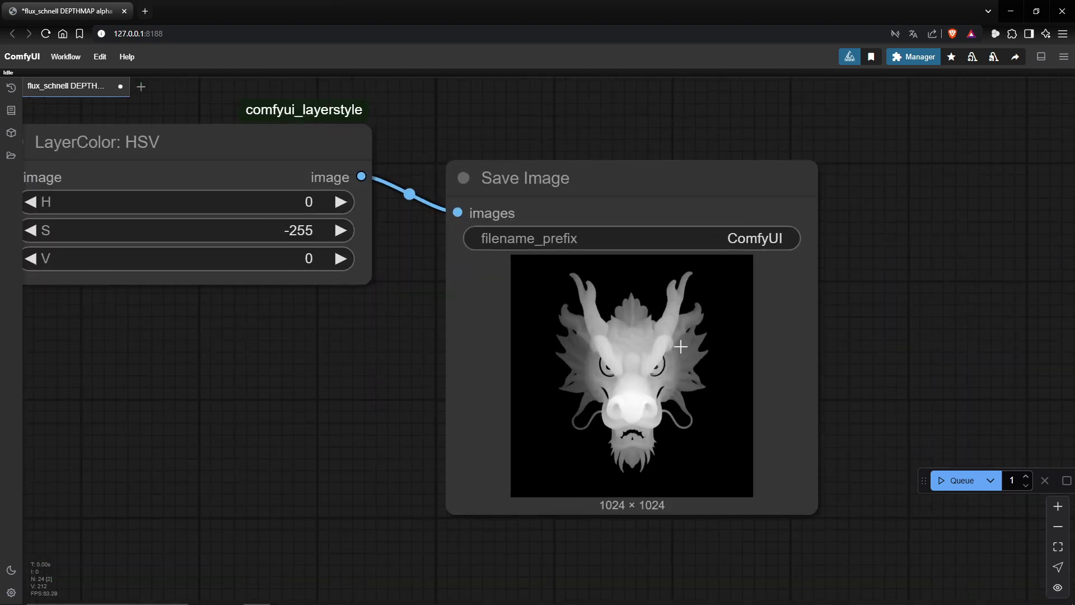
Switch to Blender, take a closer look at the Roundcube sphere and browse the object types that can be added.
left_click(1014, 13)
scroll(526, 274, "down", 6)
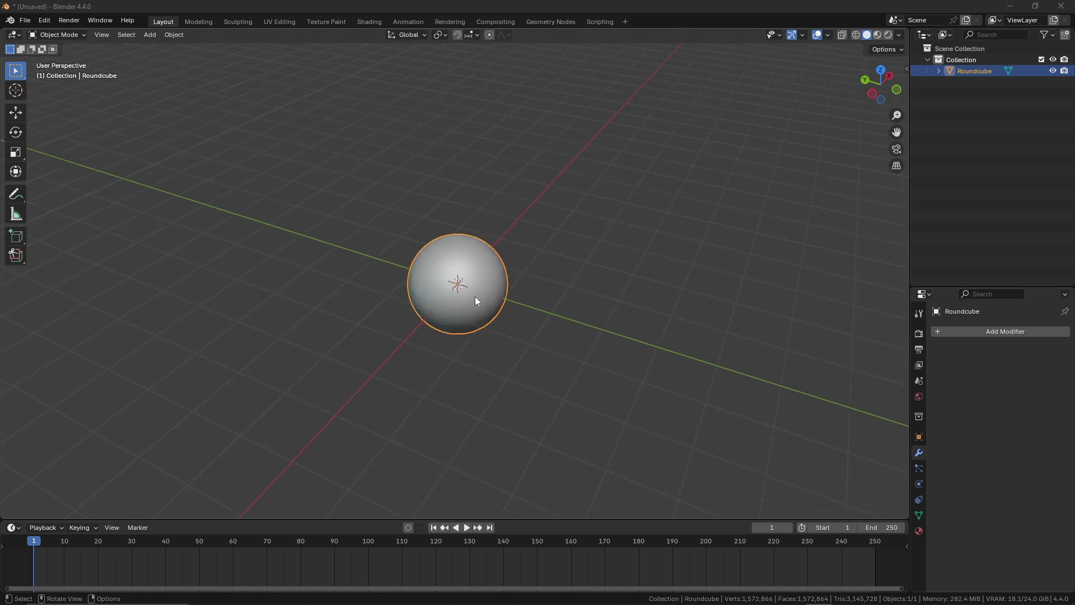
scroll(474, 297, "up", 6)
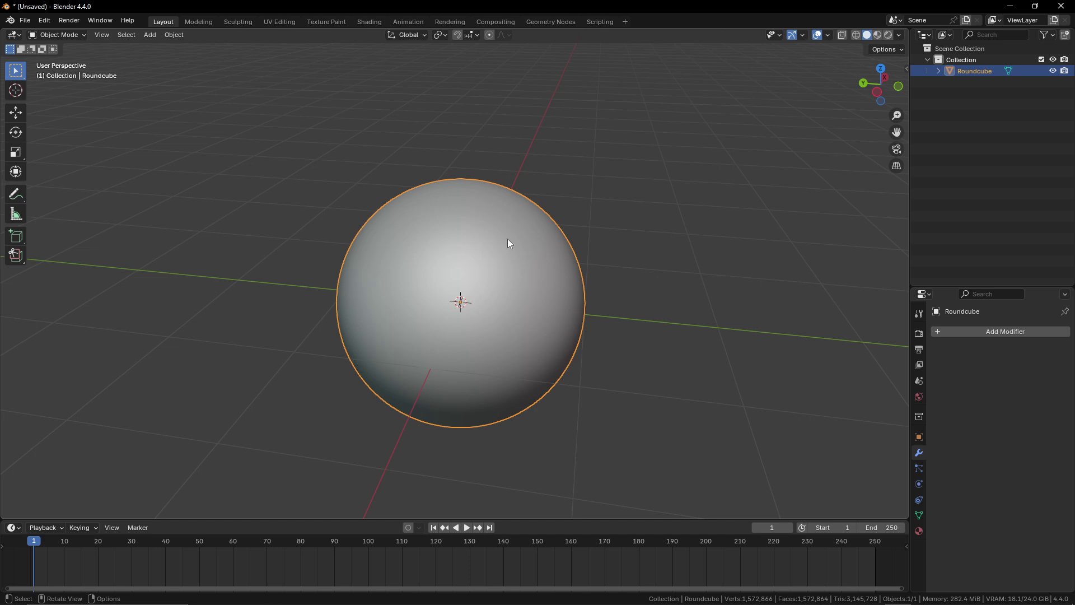
left_click(152, 35)
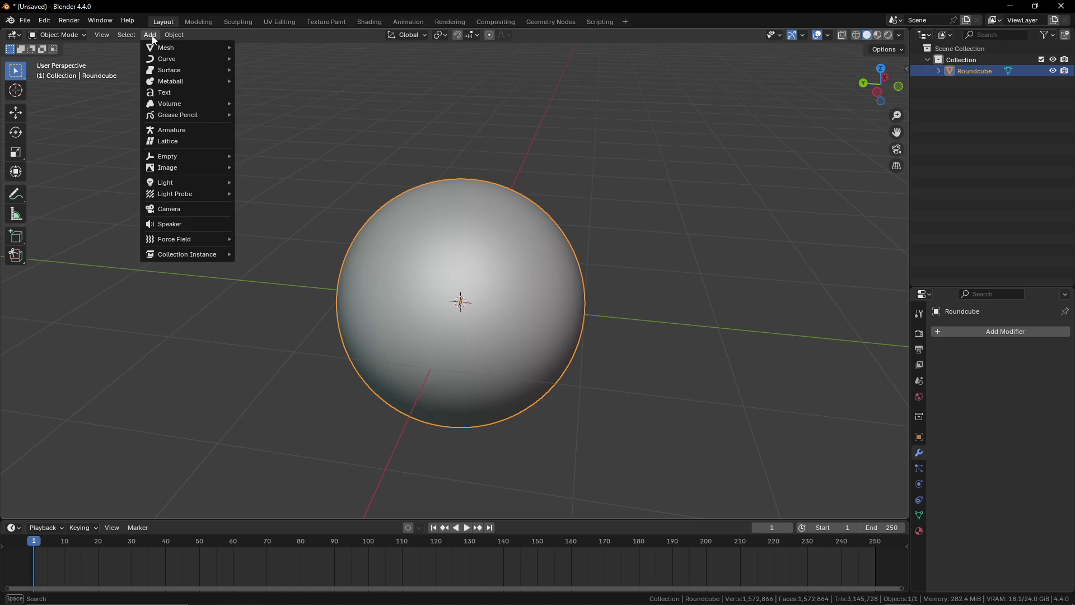
mouse_move(156, 49)
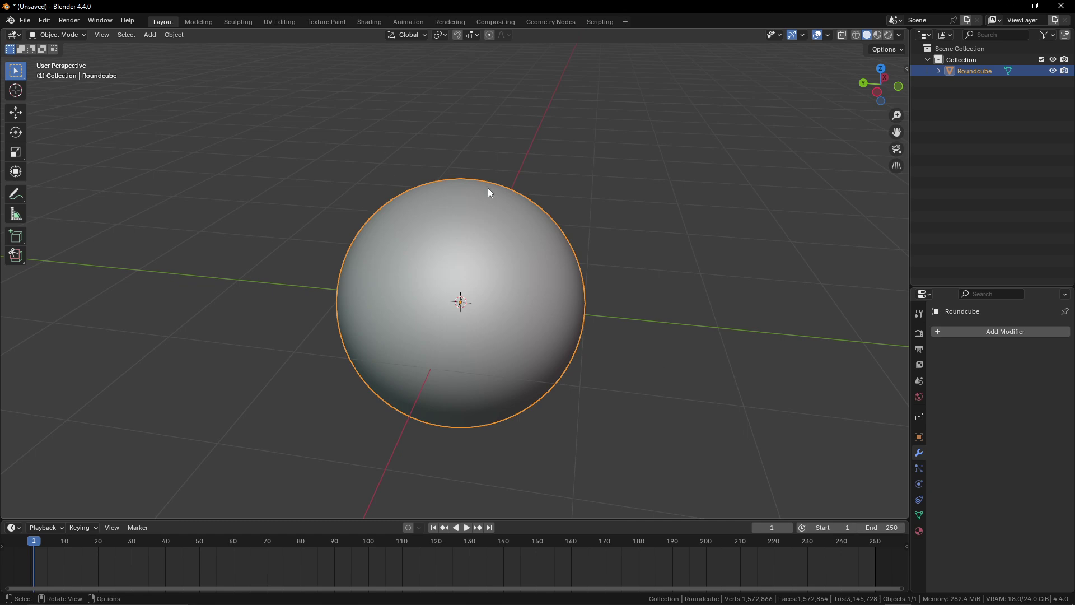
Open the Roundcube in the Sculpting workspace and choose the Layer brush.
left_click(240, 22)
scroll(558, 190, "down", 4)
scroll(557, 185, "up", 2)
left_click(199, 569)
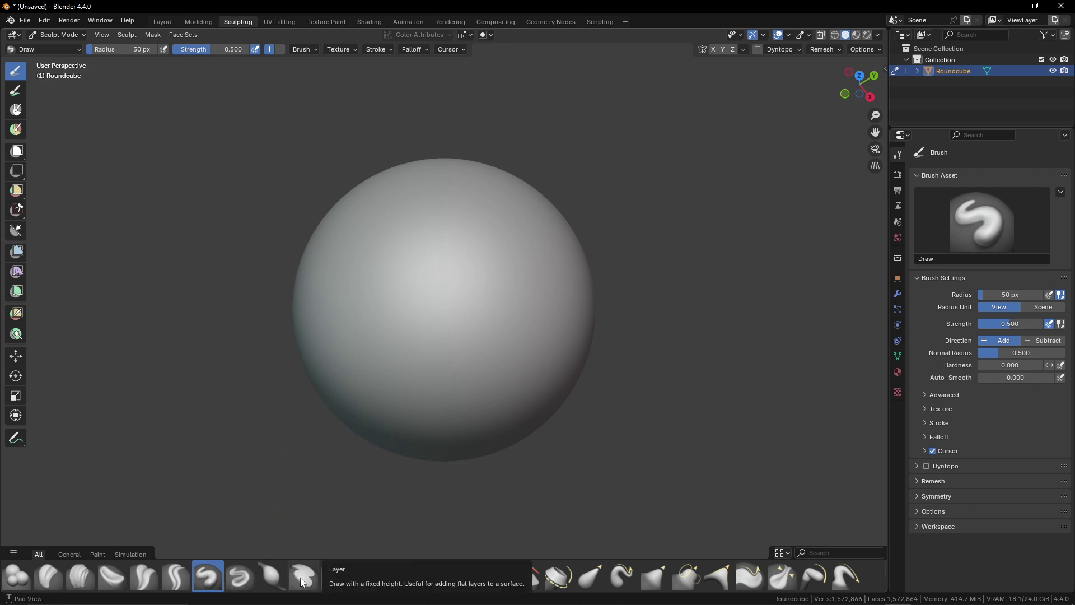
left_click(303, 580)
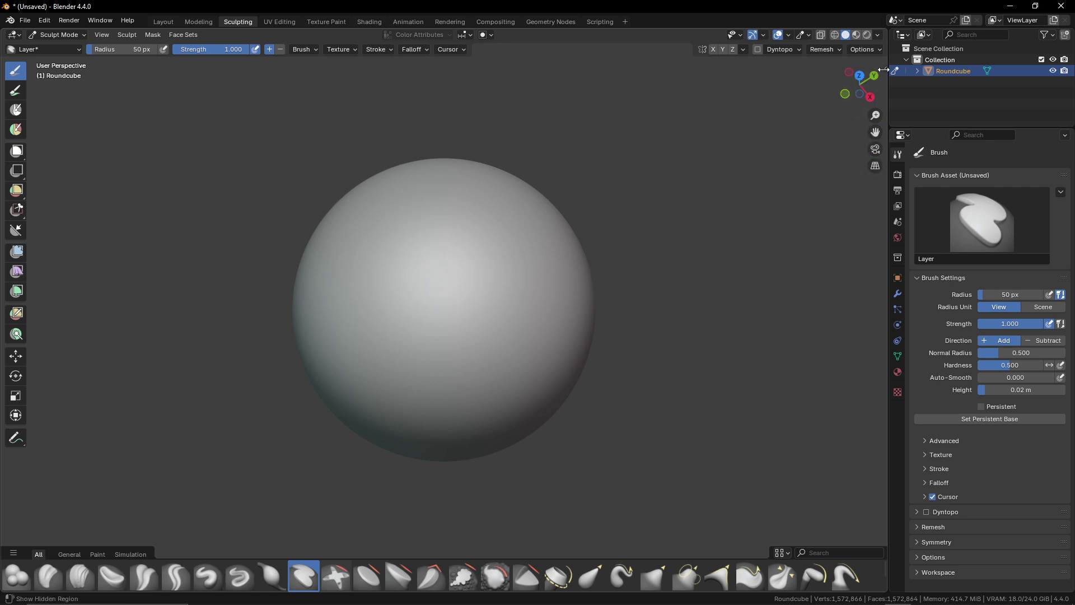
Show the Layer brush settings in a widened viewport sidebar and the brush's texture settings in the Properties editor.
left_click(900, 392)
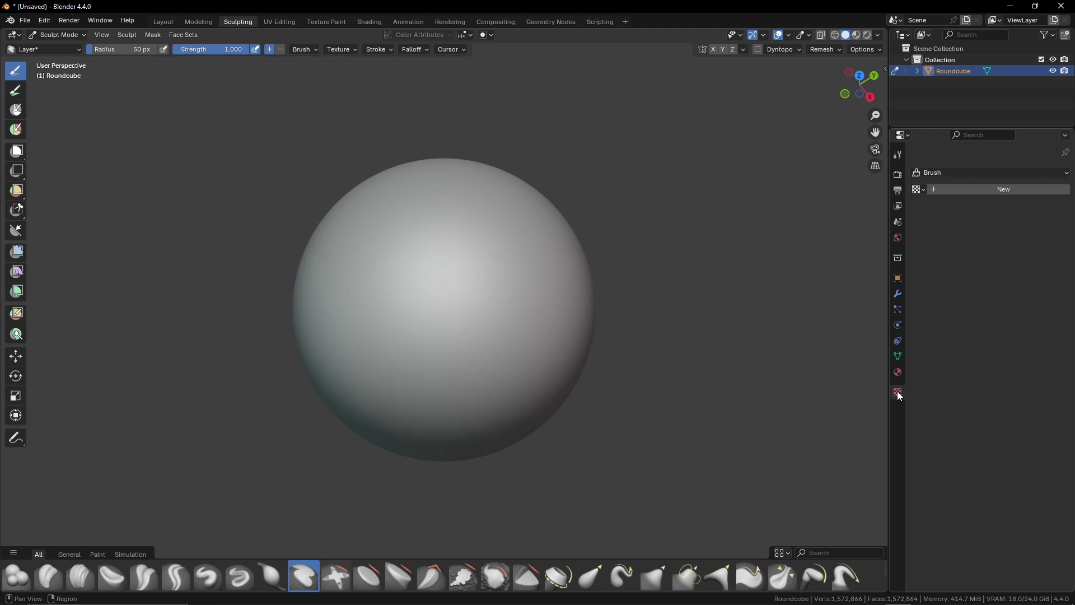
left_click(899, 153)
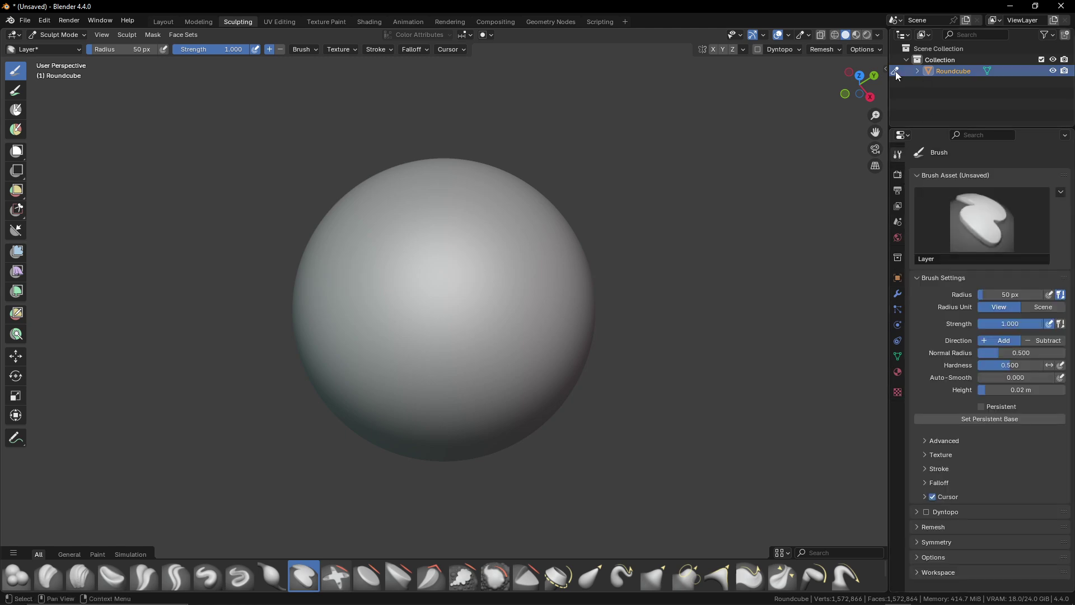
left_click(880, 70)
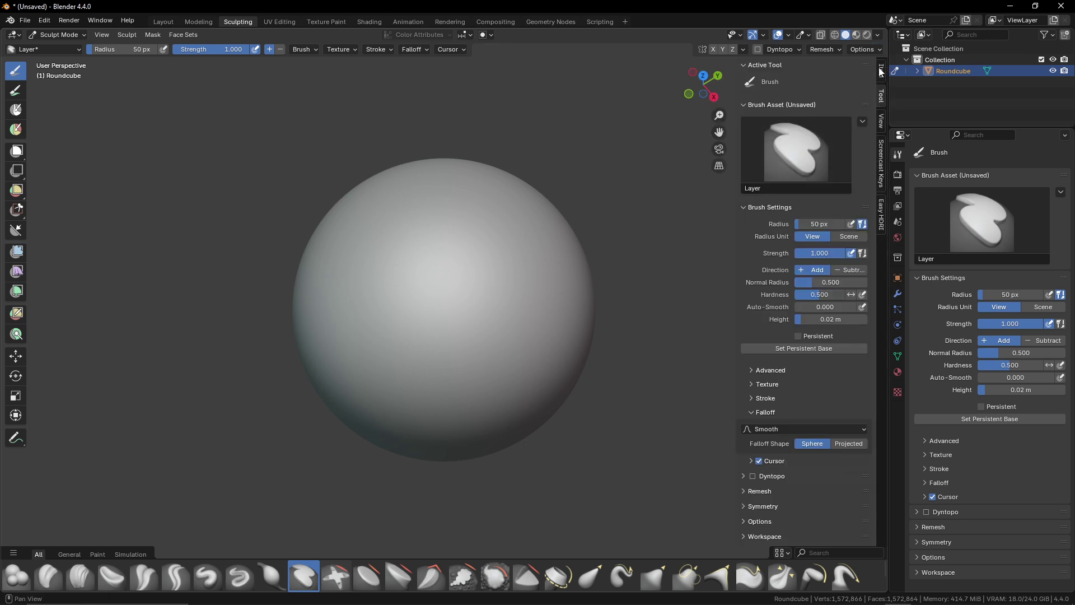
left_click(881, 70)
left_click(884, 93)
left_click_drag(737, 237, 705, 238)
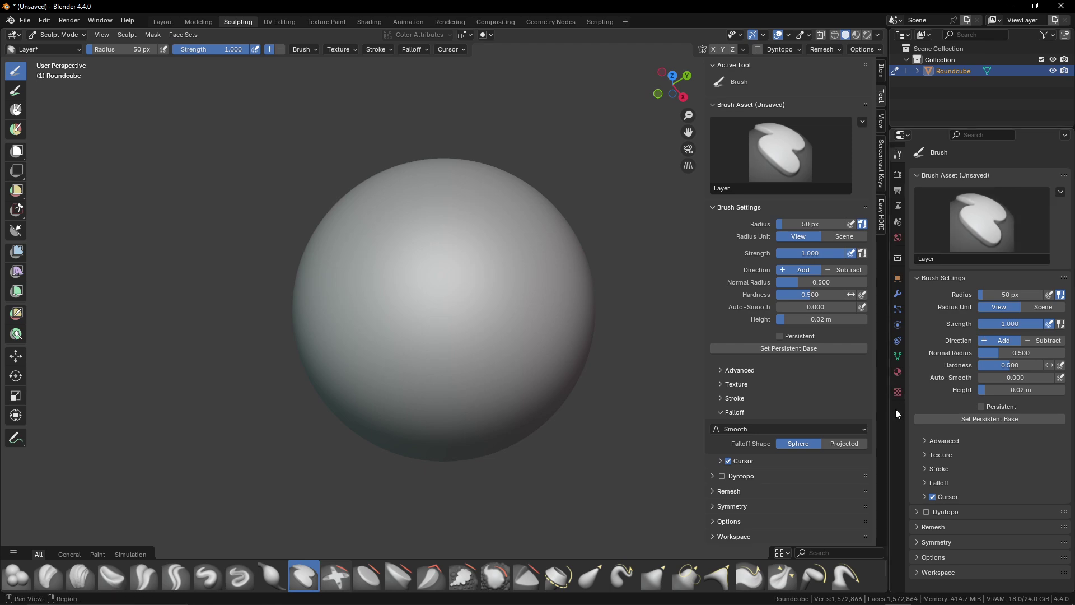
left_click(898, 392)
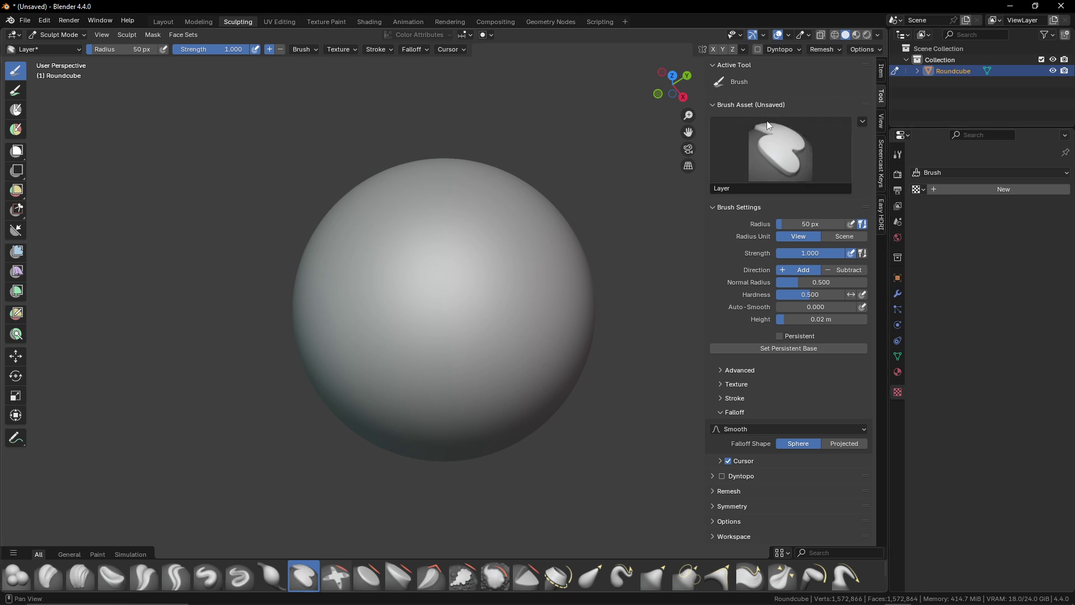
Adjust the brush hardness to 1.000 and then 0.464, test a Layer stroke on the sphere and undo the stroke.
left_click_drag(804, 294, 845, 294)
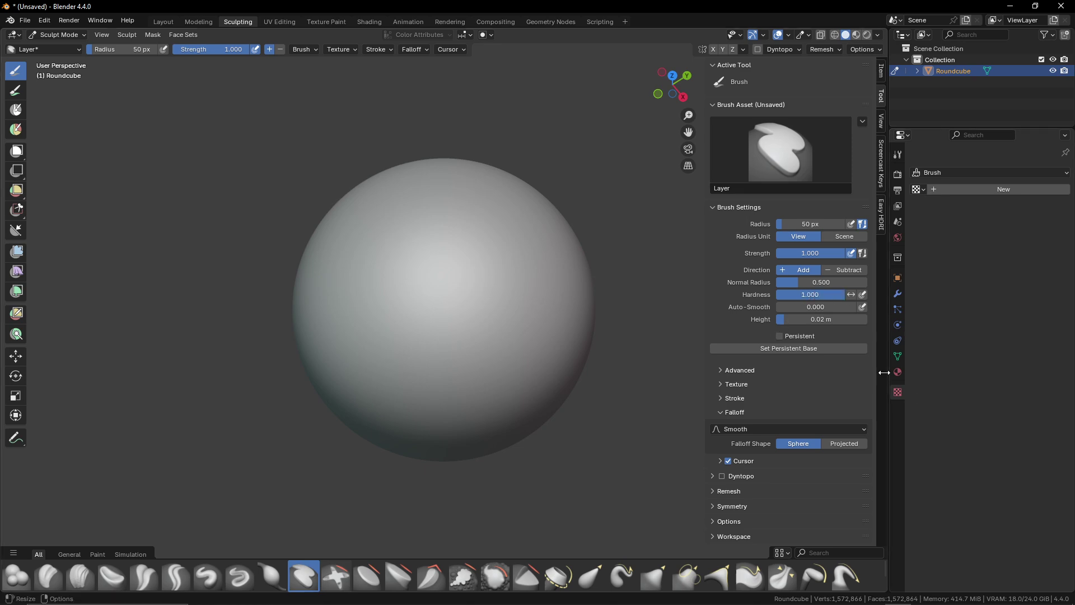
mouse_move(444, 280)
left_mouse_down()
mouse_move(473, 268)
mouse_move(545, 302)
mouse_move(545, 289)
left_mouse_up()
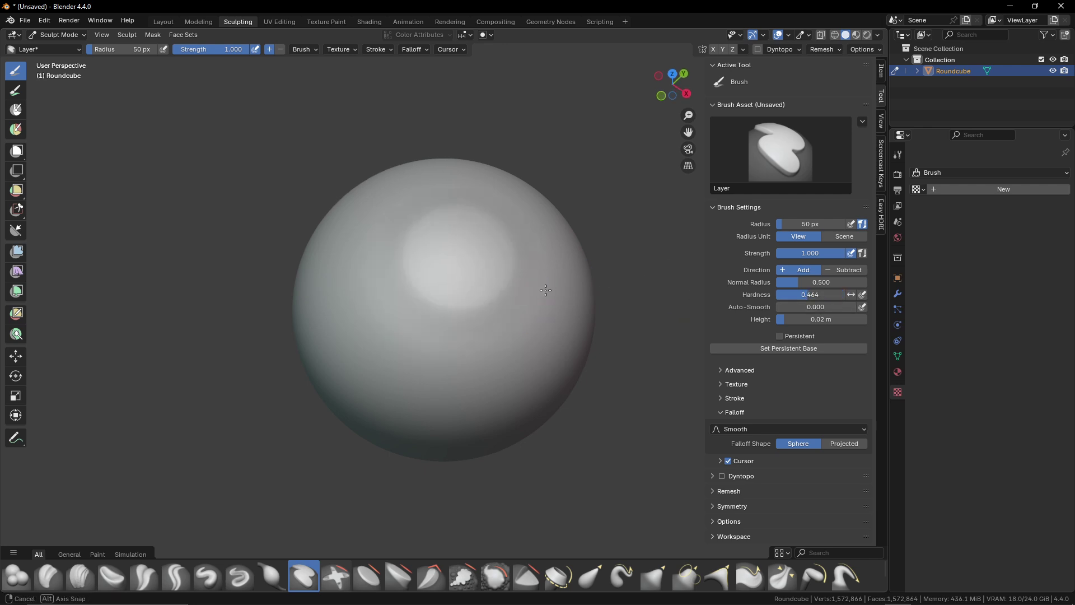
key("ctrl+z")
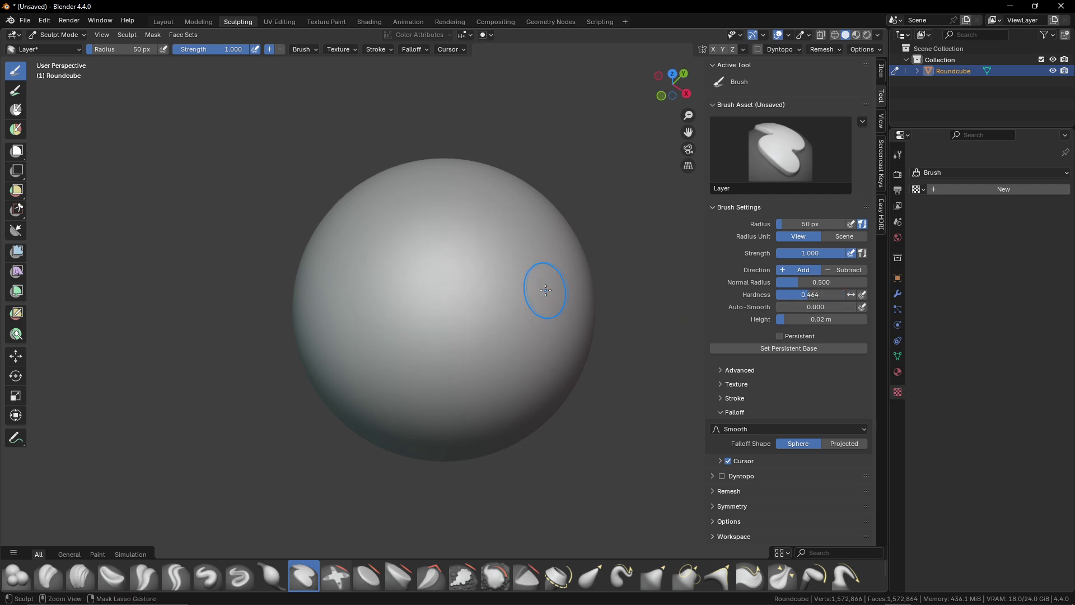
Set the brush's stroke method to Dots, test a freehand curved stroke on the sphere and undo it.
left_click(721, 398)
left_click(824, 414)
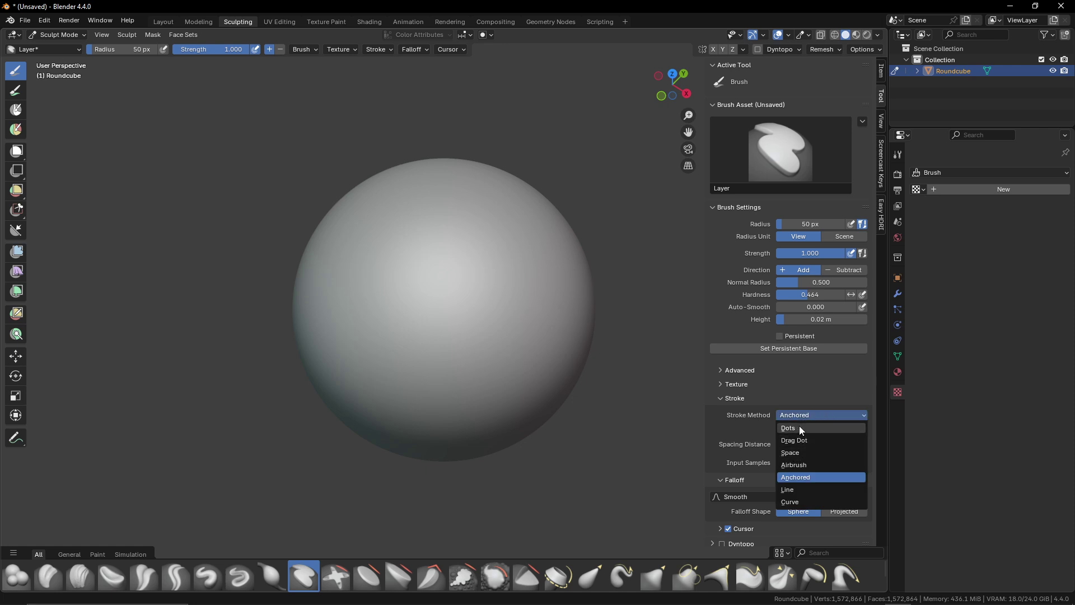
left_click(798, 428)
mouse_move(451, 316)
left_mouse_down()
mouse_move(466, 271)
mouse_move(525, 269)
mouse_move(516, 352)
mouse_move(472, 401)
mouse_move(387, 331)
mouse_move(398, 226)
left_mouse_up()
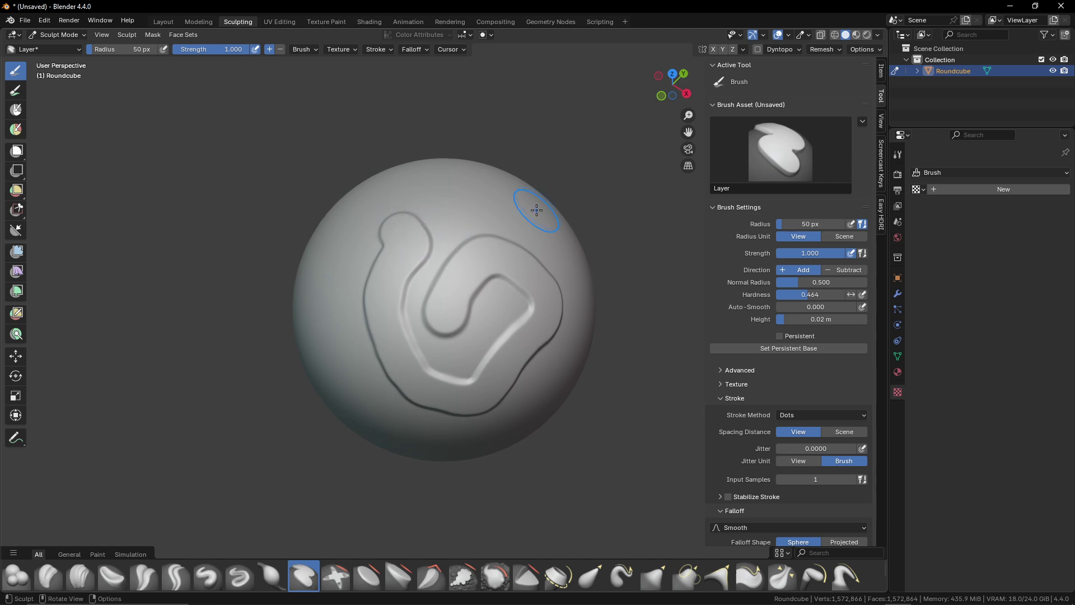
key("ctrl+z")
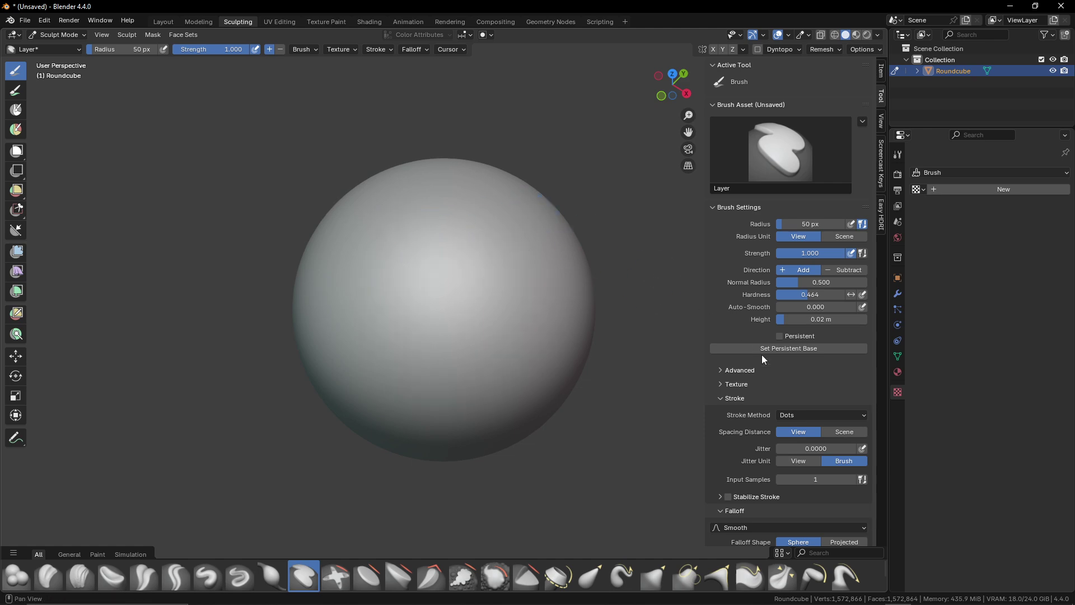
Set the Layer brush height to 0.05 m, test a curved stroke on the sphere and undo it.
left_click(820, 319)
type("0.0")
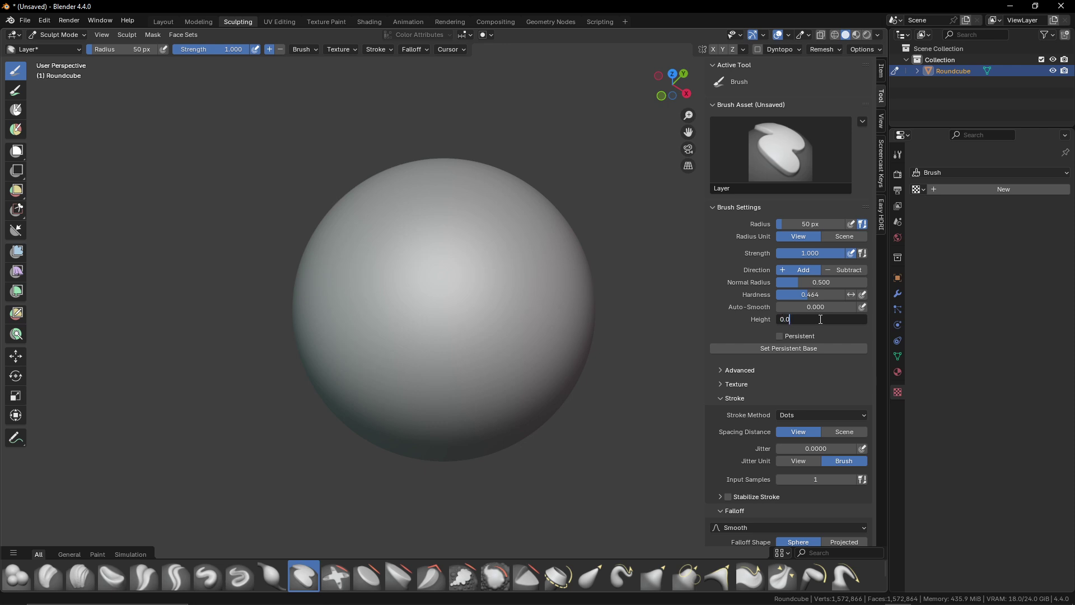
type("5")
key("Return")
mouse_move(451, 293)
left_mouse_down()
mouse_move(433, 281)
mouse_move(519, 291)
mouse_move(459, 363)
mouse_move(346, 287)
mouse_move(359, 242)
left_mouse_up()
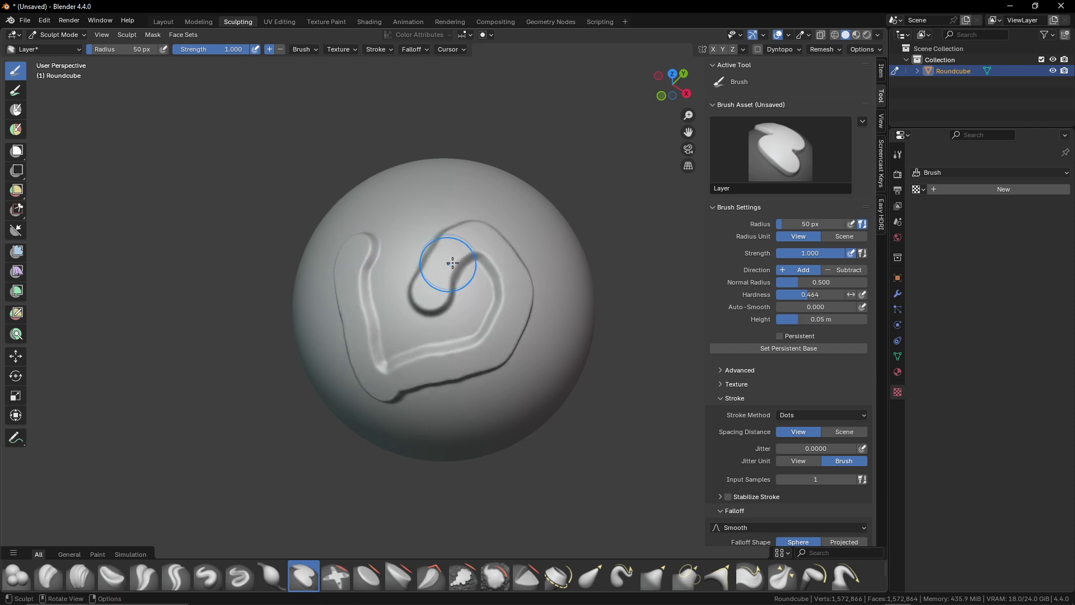
left_click_drag(452, 263, 531, 268)
key("ctrl+z")
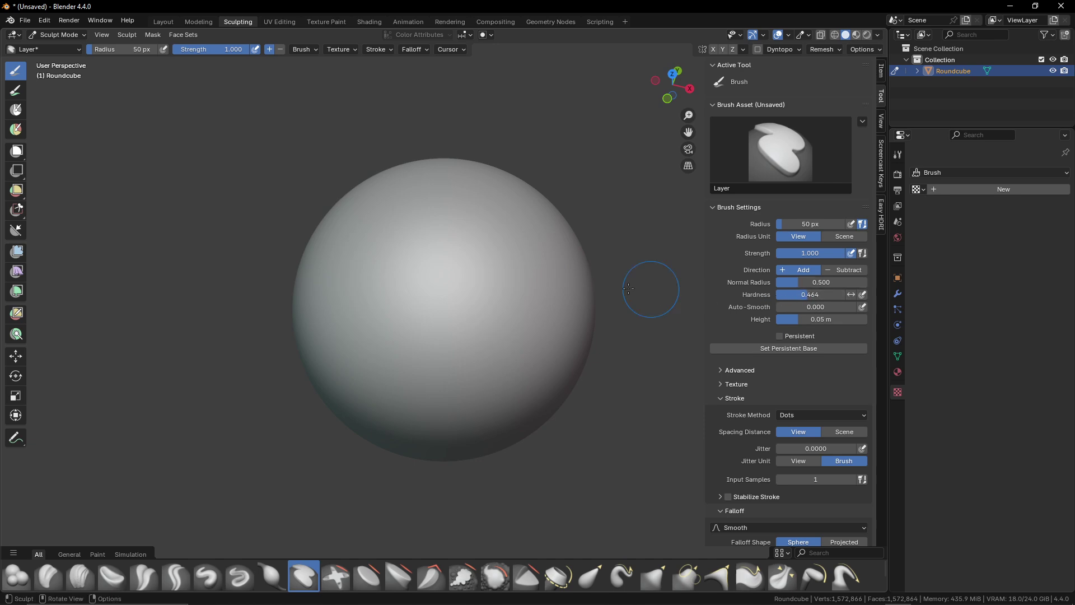
Set the brush hardness to 1.000, test a stroke on the sphere from different angles and undo it.
left_click_drag(804, 294, 845, 294)
left_click_drag(375, 285, 474, 266)
left_click_drag(440, 375, 514, 352)
mouse_move(477, 278)
left_mouse_down()
mouse_move(439, 260)
mouse_move(456, 261)
left_mouse_up()
key("ctrl+z")
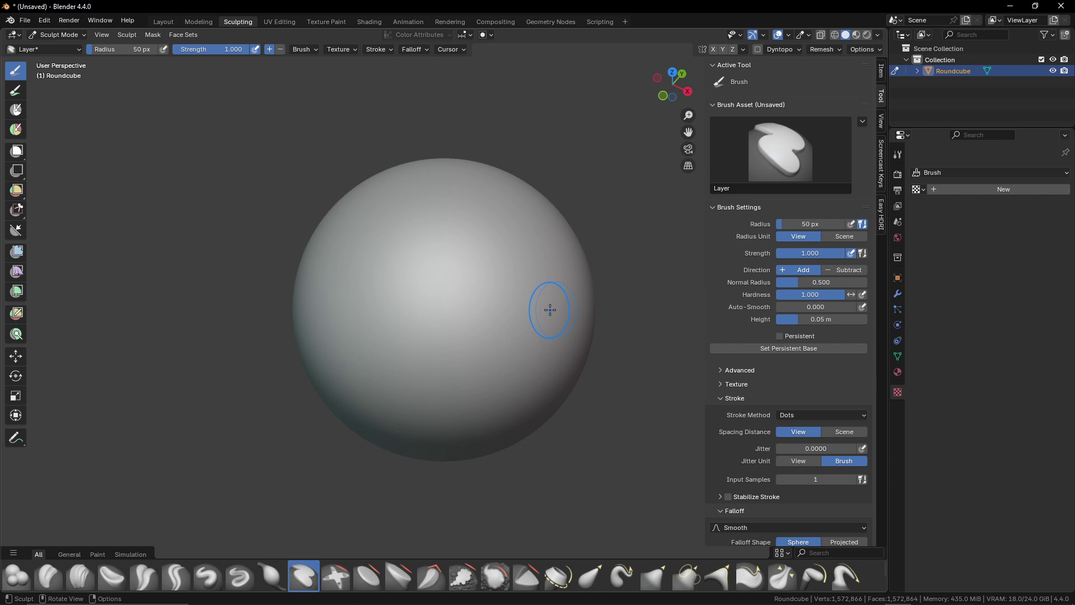
Set the Layer brush's stroke method to Anchored and collapse the stroke settings.
left_click(828, 417)
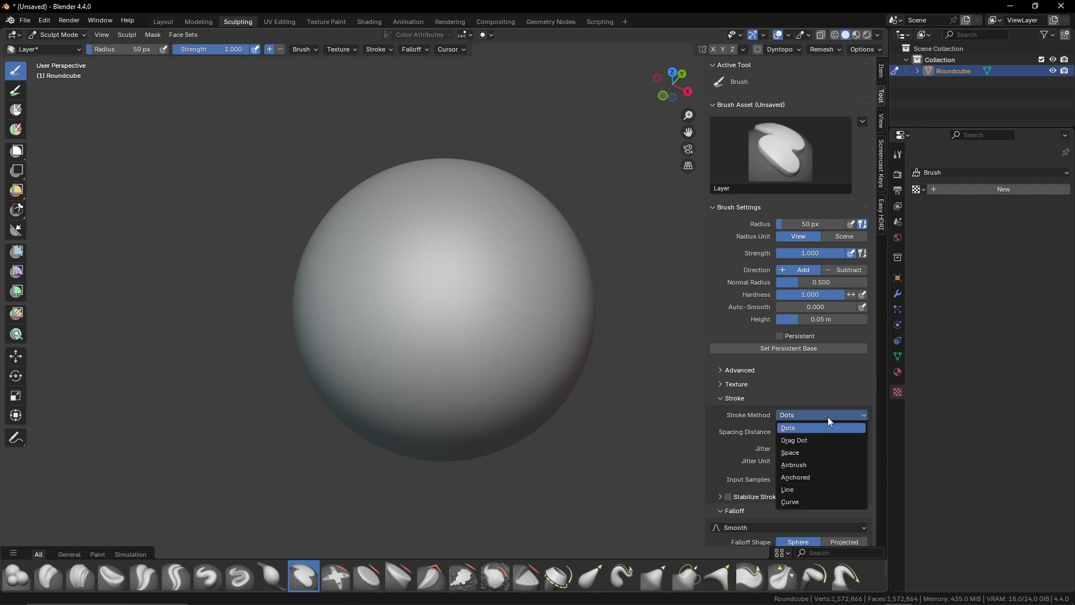
left_click(799, 477)
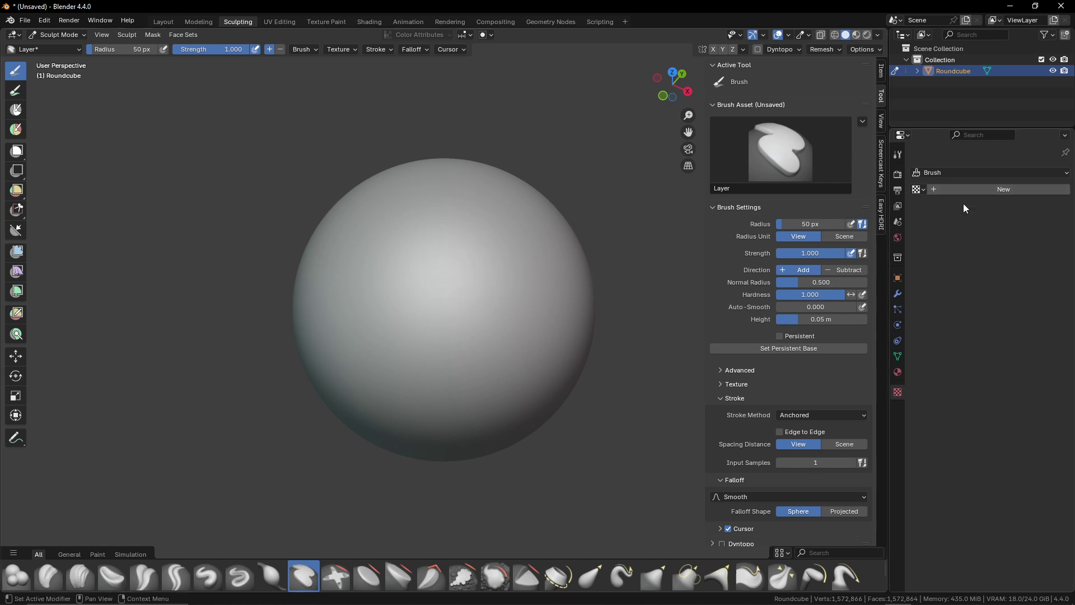
left_click(720, 398)
Create a new image texture for the Layer brush and browse to the ComfyUI output folder for its image.
left_click(722, 384)
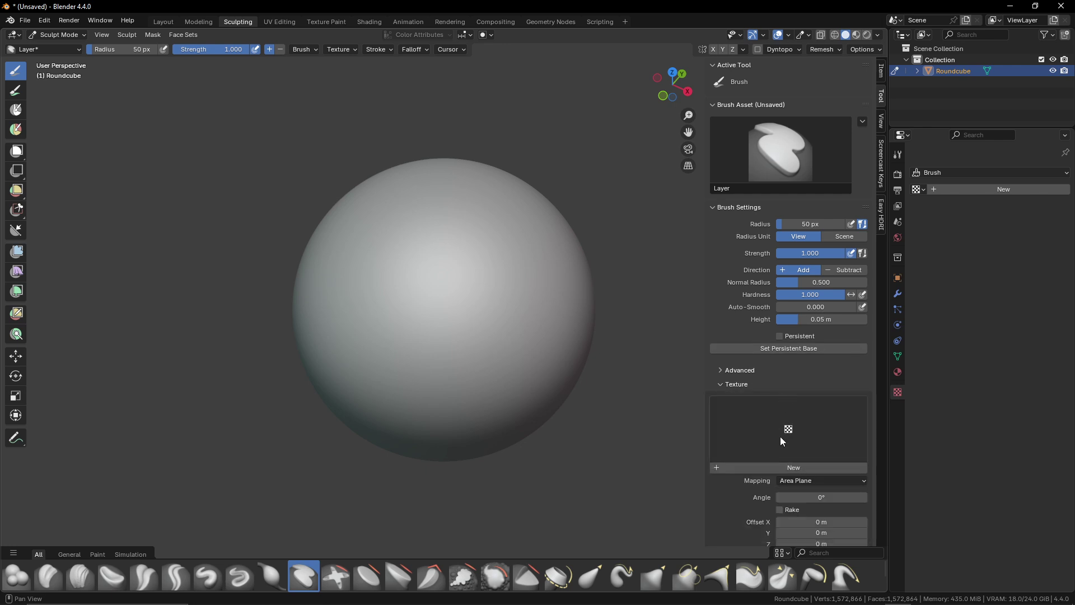
left_click(831, 467)
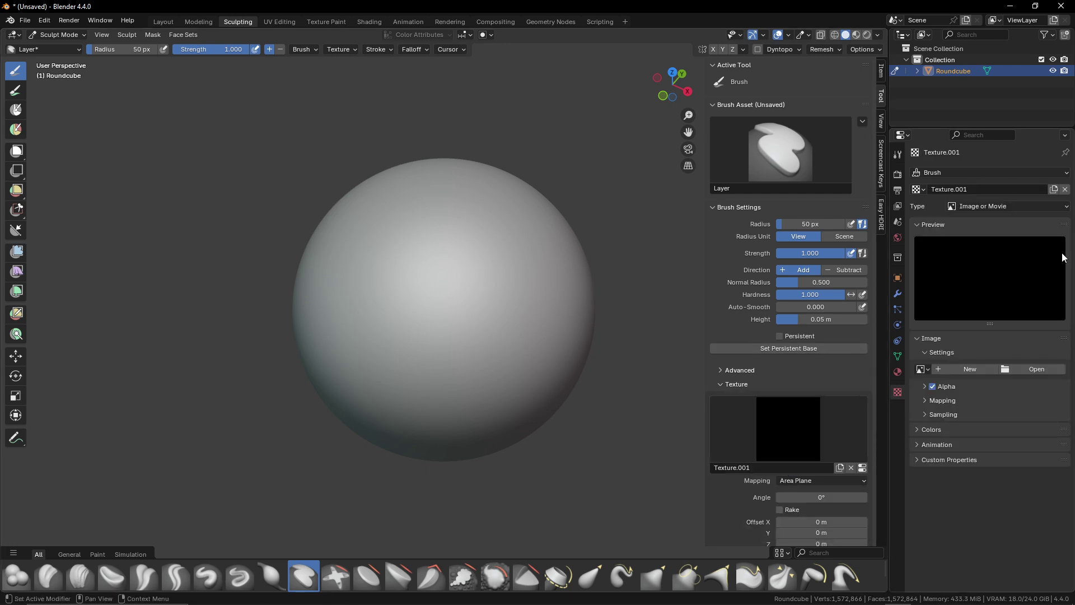
left_click(1043, 369)
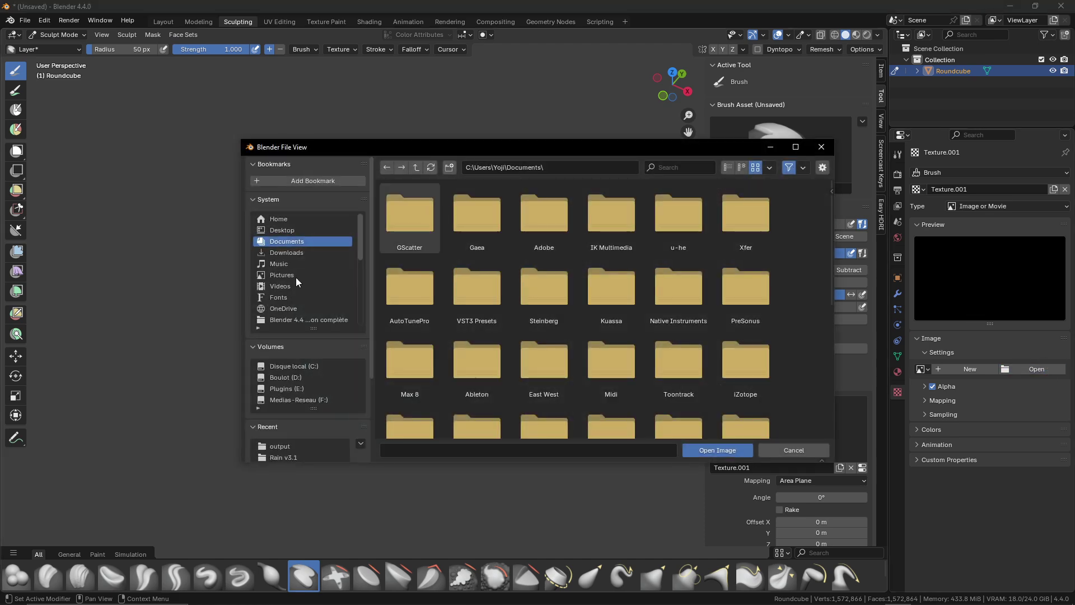
left_click(280, 446)
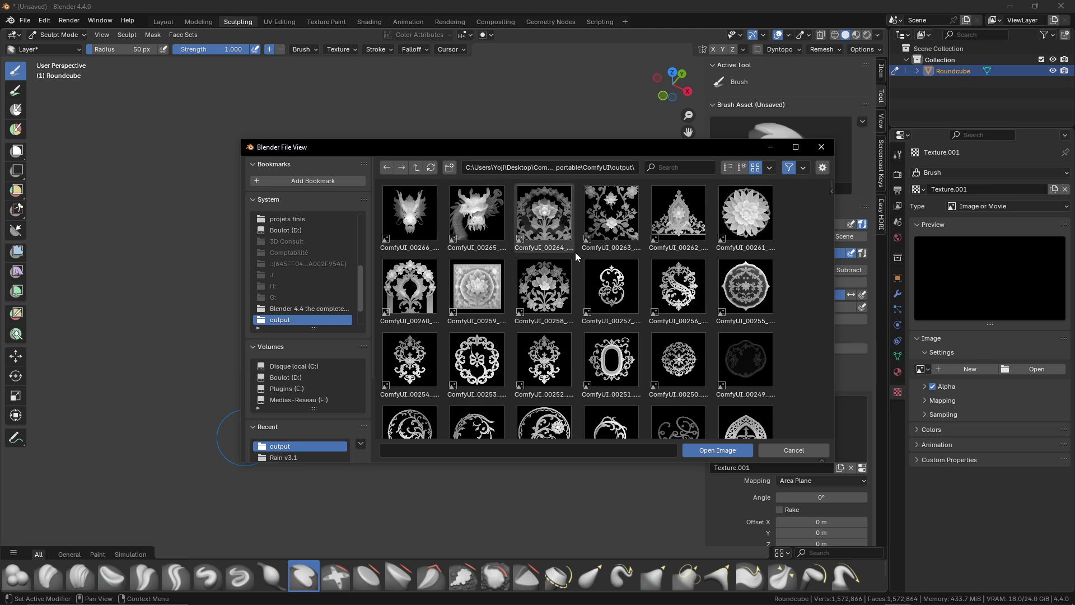
Load the flower medallion depth map ComfyUI_00210_.png from the output folder into the brush texture.
scroll(562, 277, "down", 2)
scroll(562, 278, "down", 8)
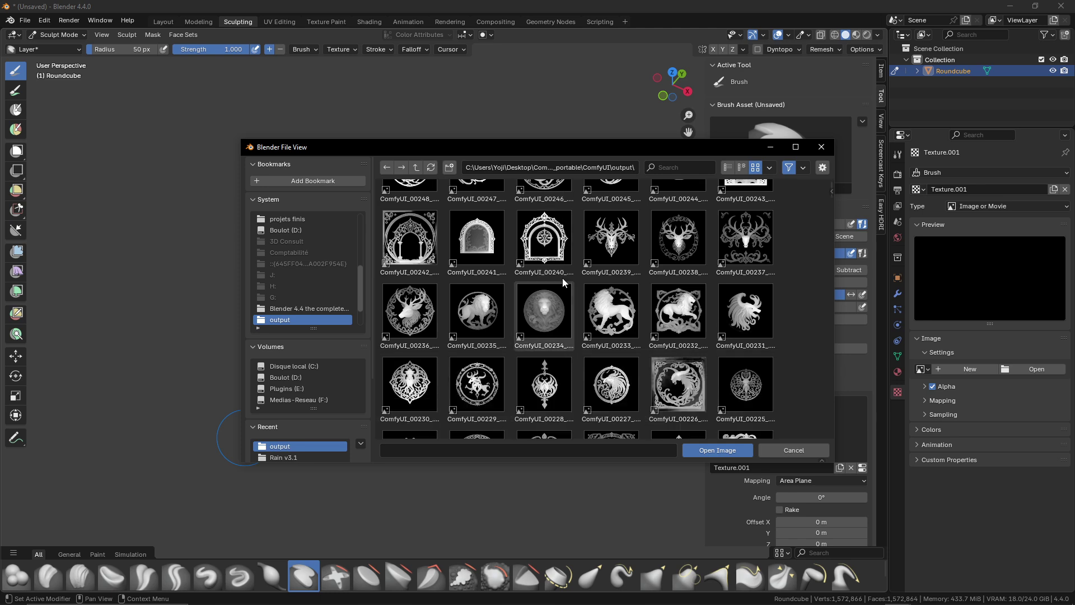
scroll(616, 301, "down", 5)
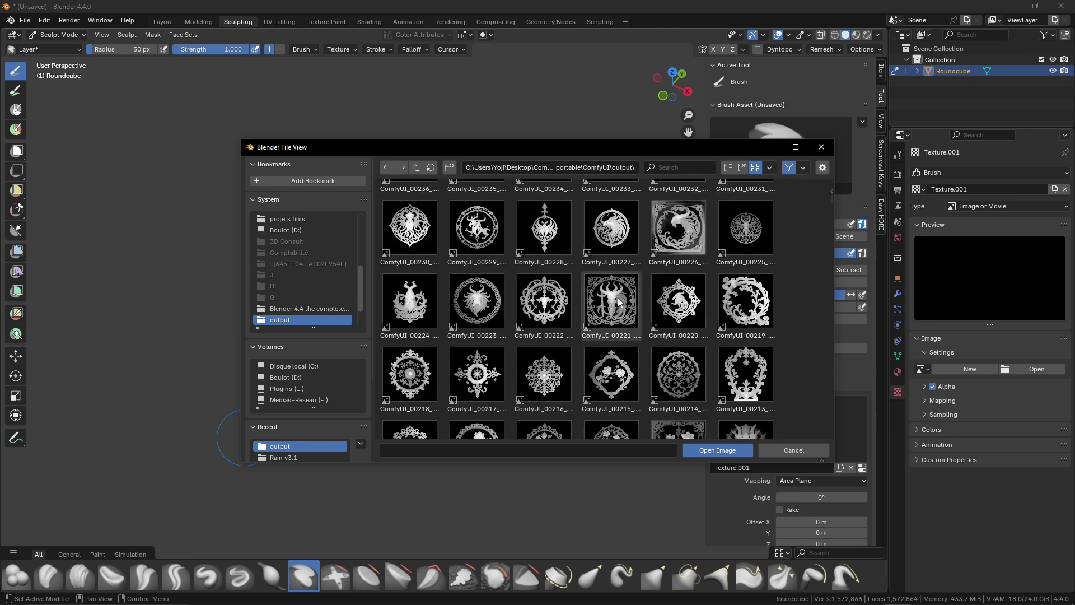
scroll(617, 297, "up", 12)
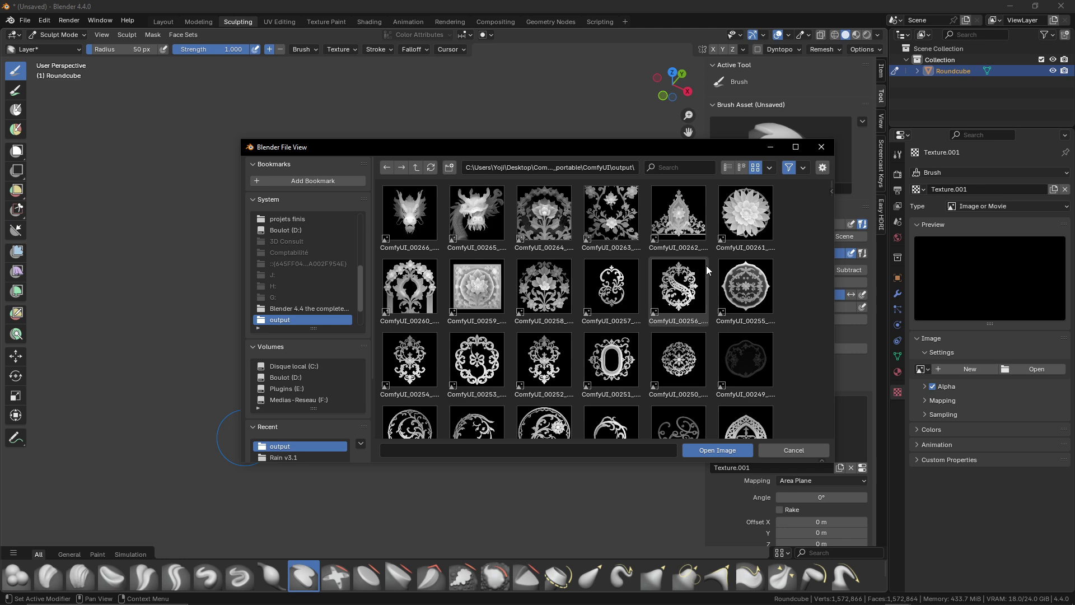
scroll(707, 266, "down", 3)
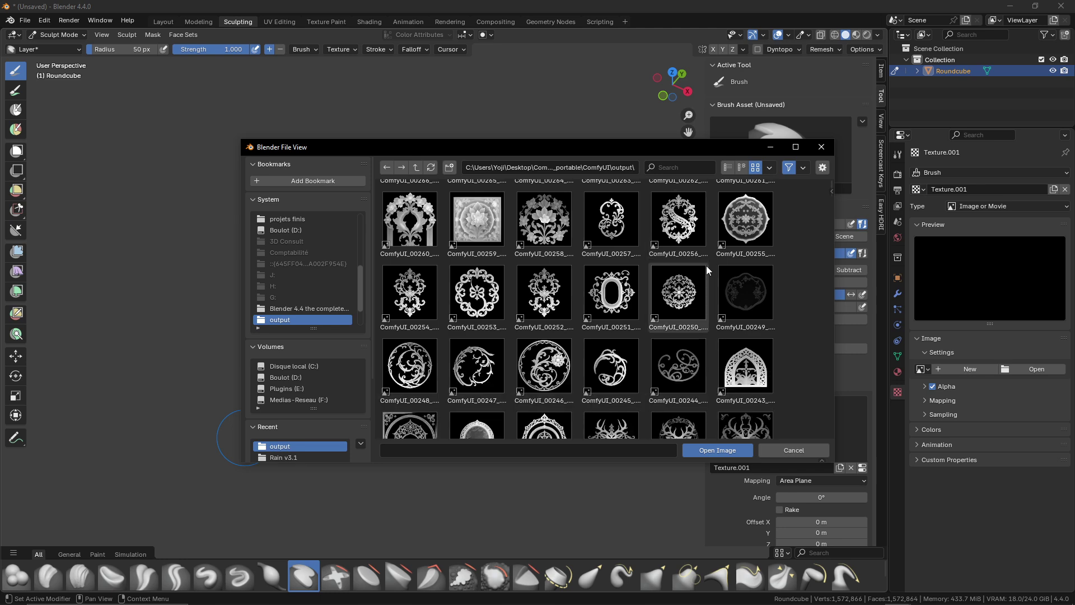
scroll(552, 294, "down", 4)
scroll(552, 294, "down", 10)
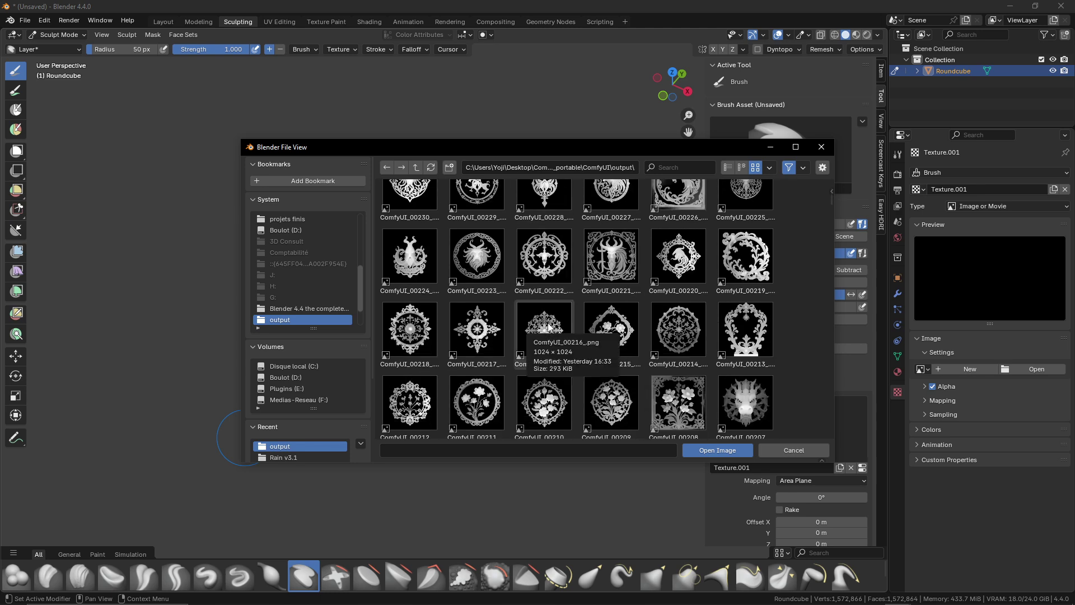
left_click(545, 407)
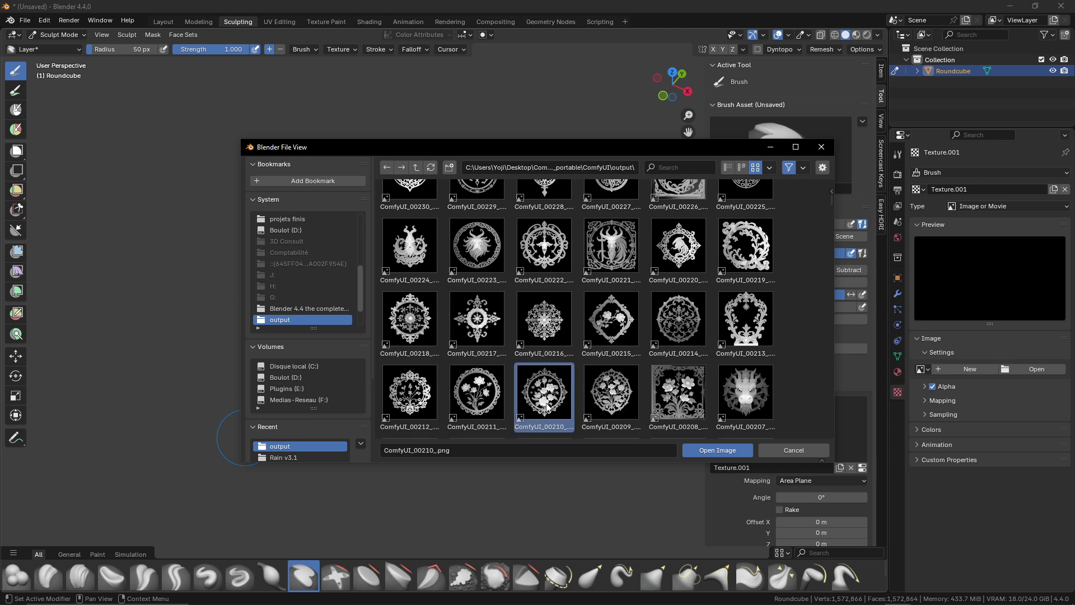
left_click(721, 451)
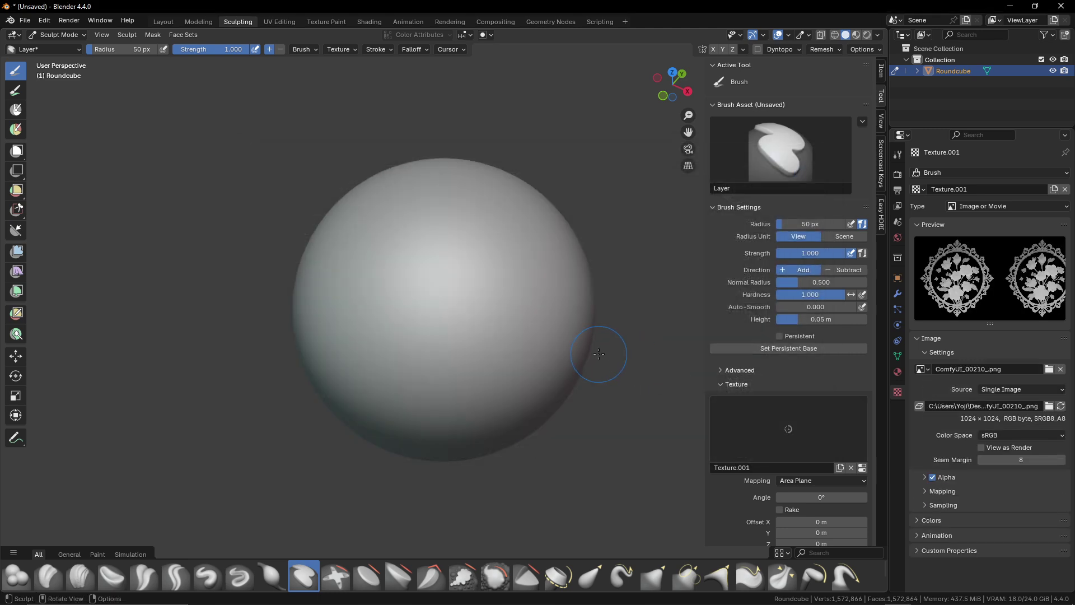
Test-stamp the flower medallion on the sphere at different sizes, inspect the relief and undo each stamp.
mouse_move(468, 288)
left_mouse_down()
mouse_move(487, 297)
mouse_move(541, 398)
left_mouse_up()
mouse_move(514, 338)
left_mouse_down()
mouse_move(548, 303)
mouse_move(476, 356)
mouse_move(434, 345)
left_mouse_up()
mouse_move(533, 323)
left_mouse_down()
mouse_move(578, 215)
mouse_move(452, 312)
mouse_move(555, 239)
mouse_move(500, 375)
mouse_move(504, 364)
left_mouse_up()
key("ctrl+z")
key("ctrl+z")
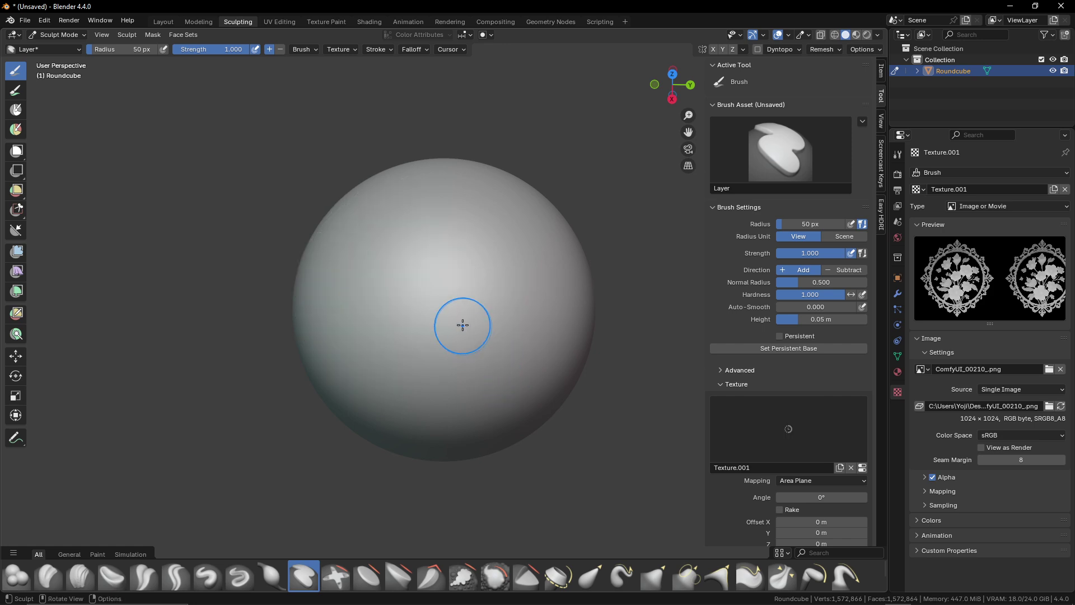
mouse_move(447, 293)
left_mouse_down()
mouse_move(497, 331)
mouse_move(535, 415)
left_mouse_up()
left_click_drag(476, 305, 508, 302)
key("ctrl+z")
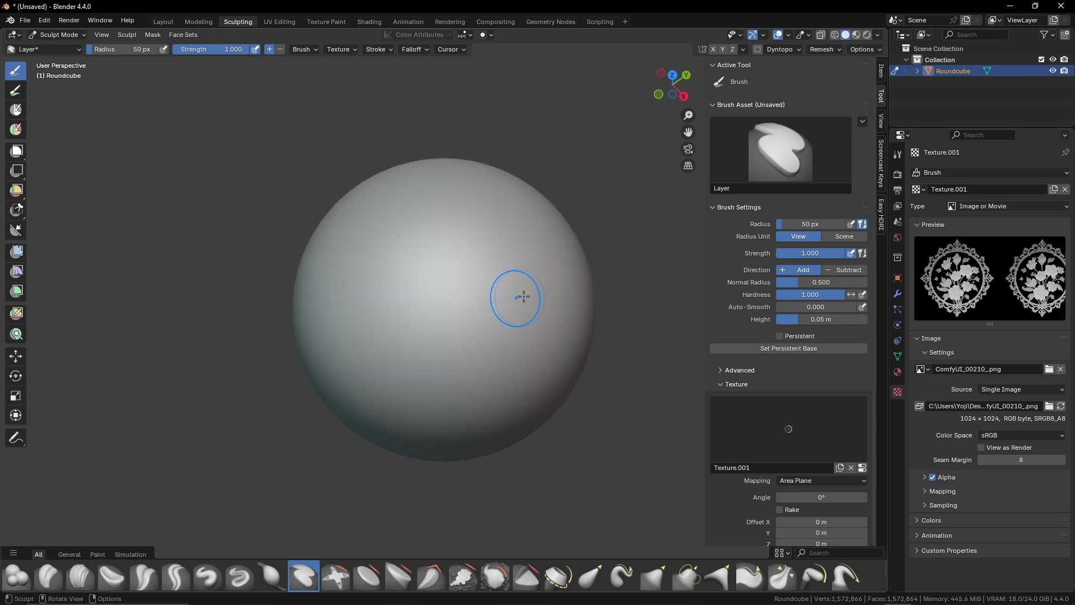
Set the Layer brush height to 0.02 m, test-stamp the flower medallion on the sphere and undo it.
left_click(812, 320)
type("0.")
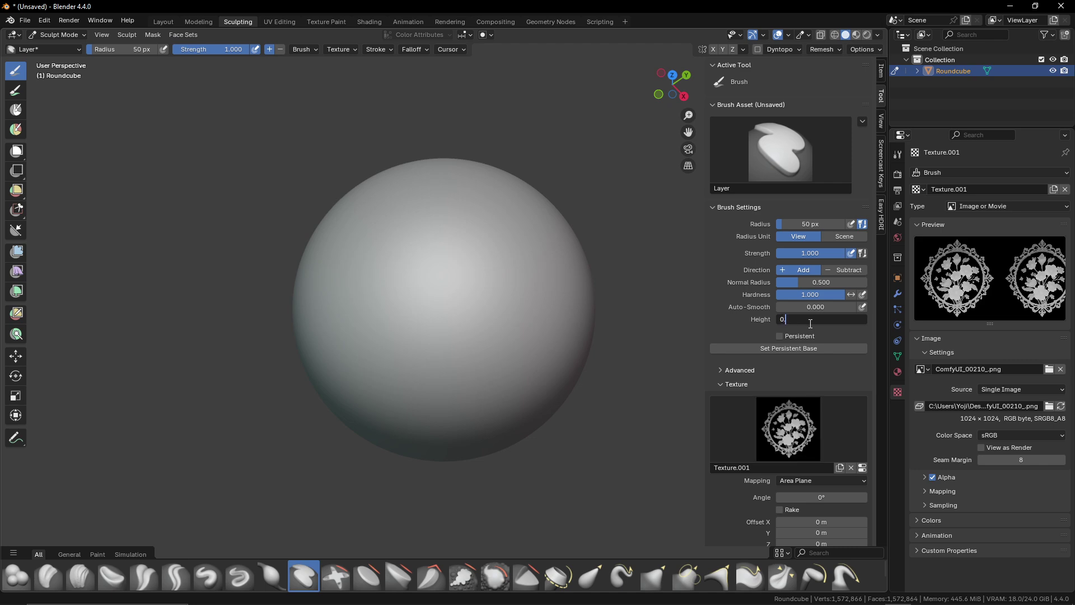
key("Return")
mouse_move(463, 271)
left_mouse_down()
mouse_move(513, 321)
mouse_move(531, 305)
mouse_move(526, 314)
mouse_move(518, 289)
left_mouse_up()
scroll(521, 313, "up", 3)
scroll(525, 314, "down", 2)
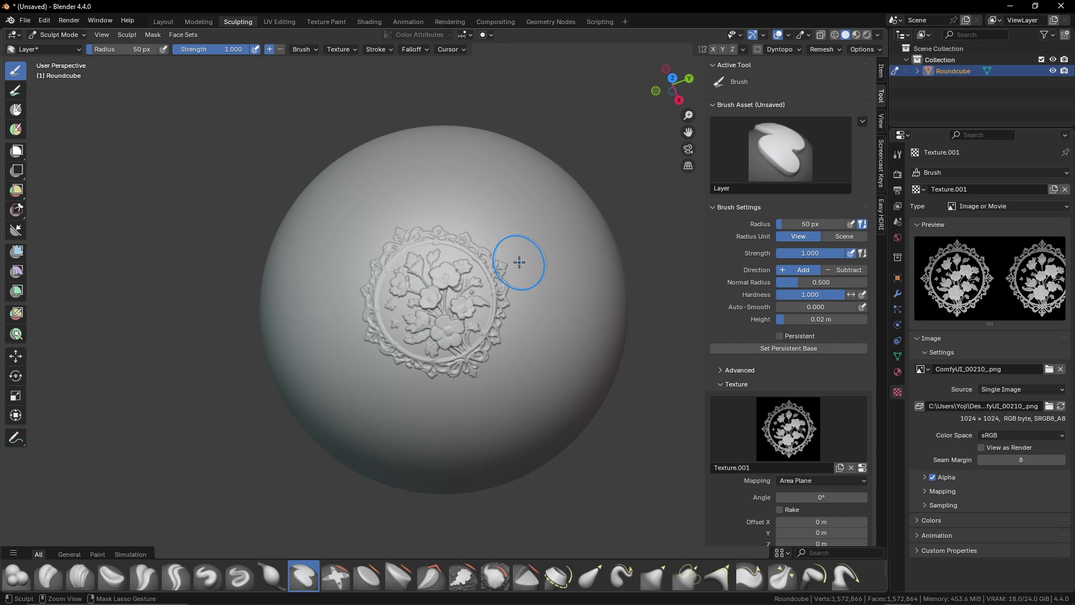
key("ctrl+z")
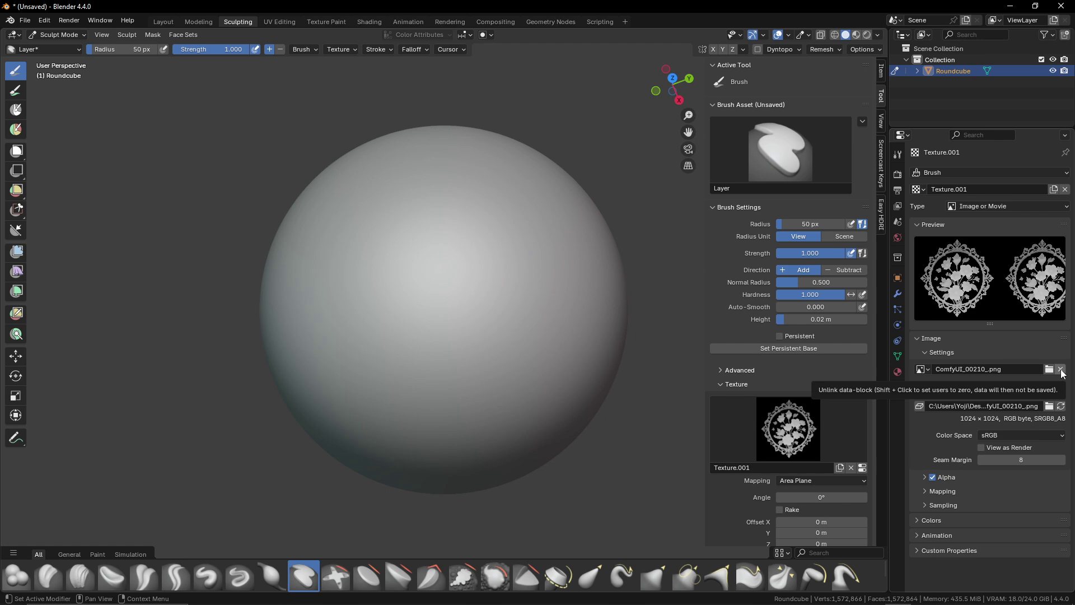
Set the Layer brush height to 0.03 m and replace the texture image with the deer medallion ComfyUI_00236_.png.
left_click(824, 322)
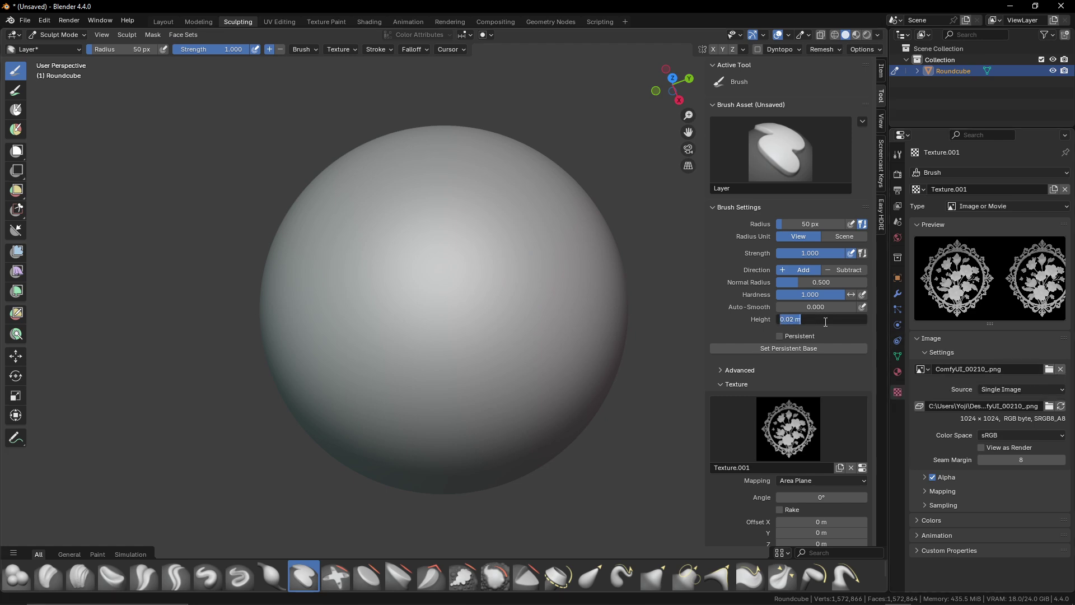
key("Return")
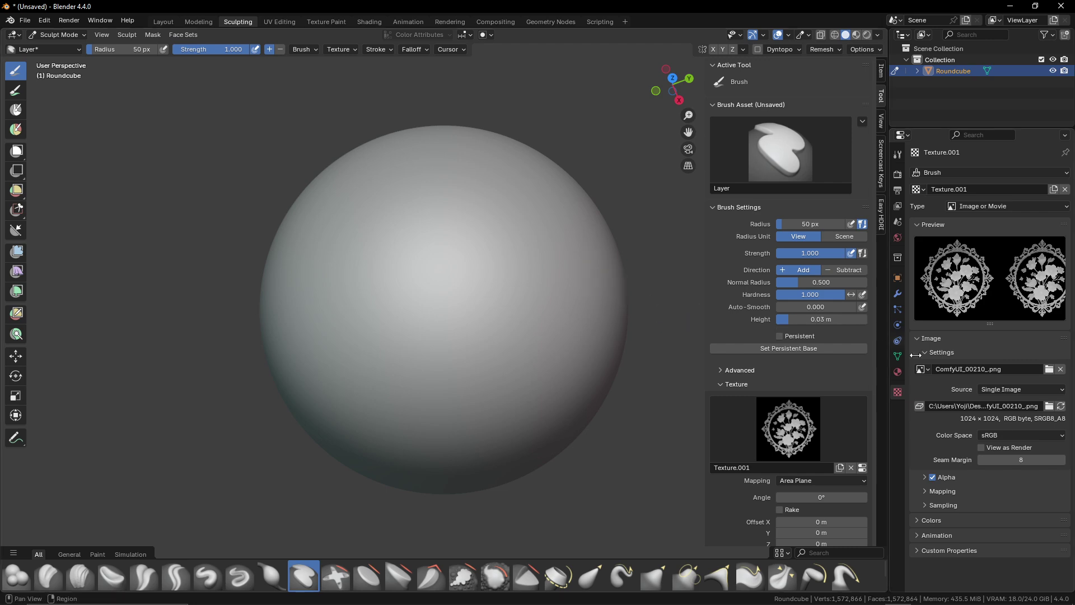
left_click(1051, 407)
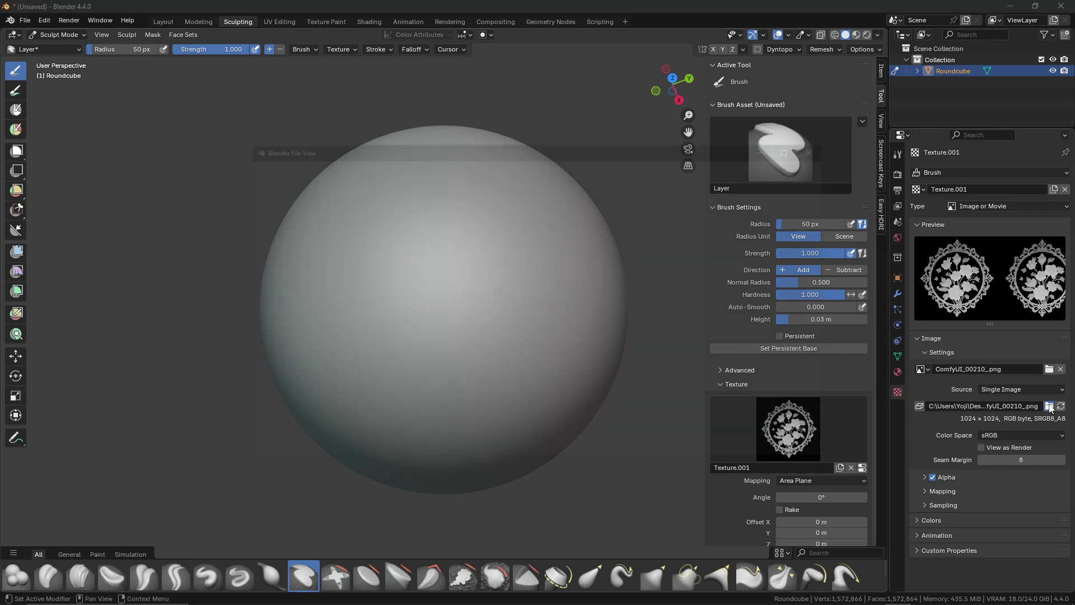
scroll(515, 281, "down", 5)
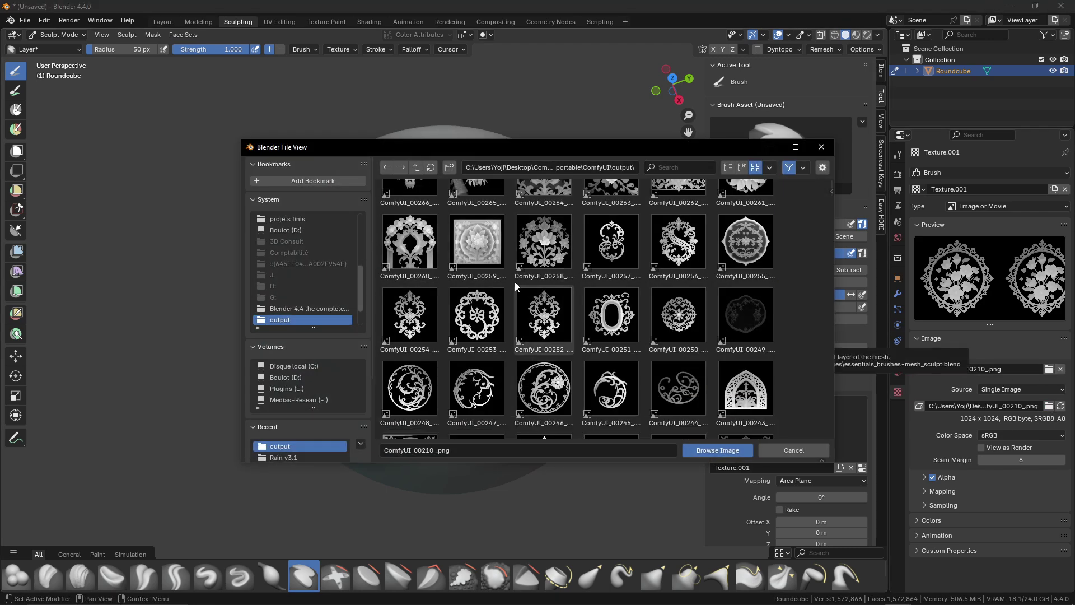
scroll(515, 286, "down", 2)
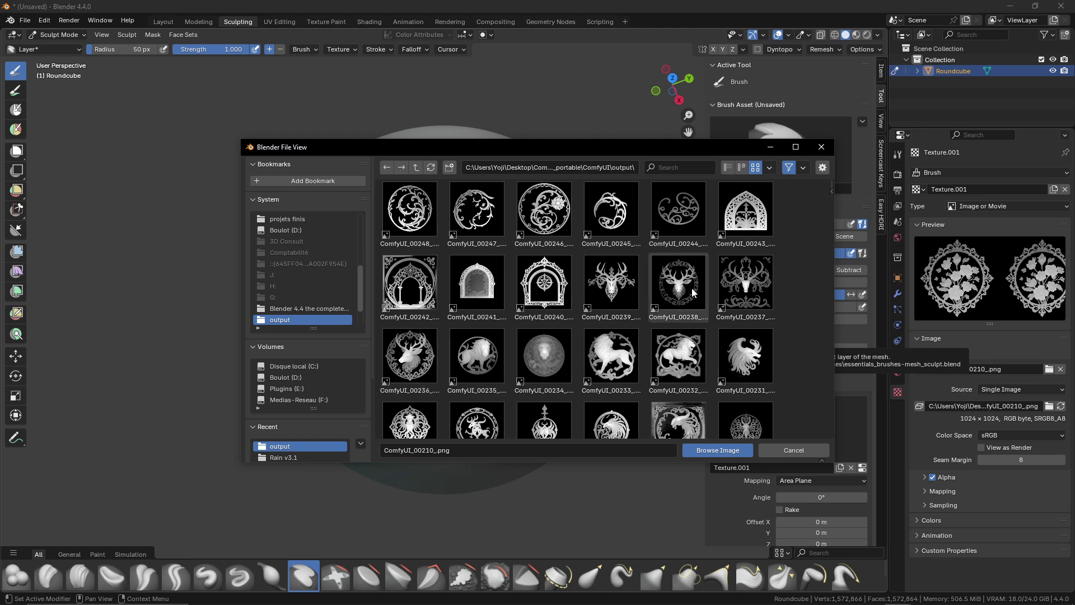
left_click(415, 361)
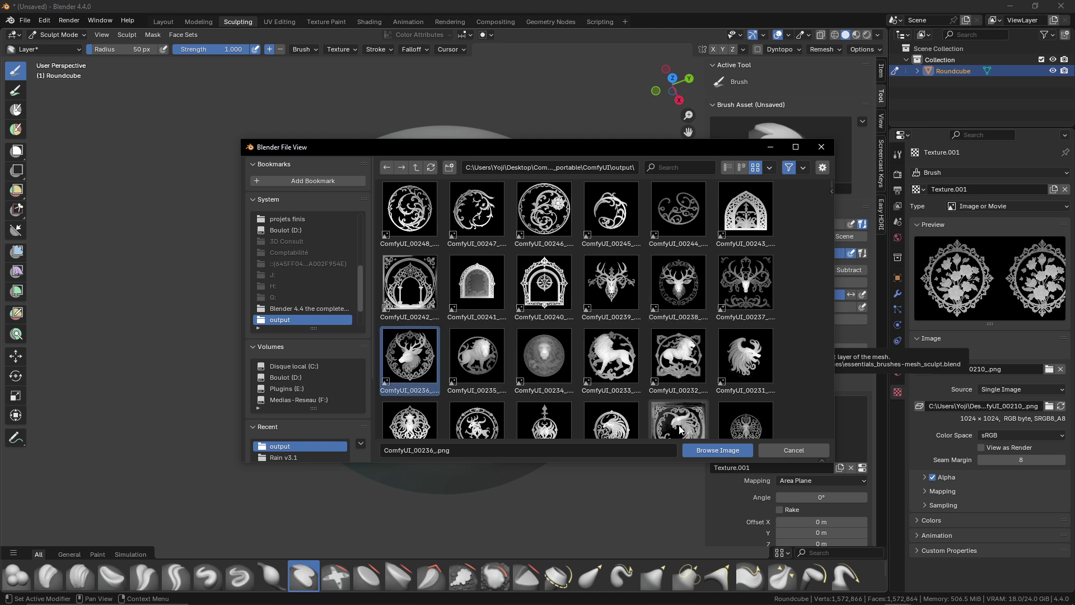
left_click(717, 450)
Stamp the deer medallion onto the front of the sphere and inspect its relief from several angles.
mouse_move(455, 271)
left_mouse_down()
mouse_move(514, 336)
mouse_move(517, 381)
mouse_move(492, 312)
mouse_move(481, 311)
left_mouse_up()
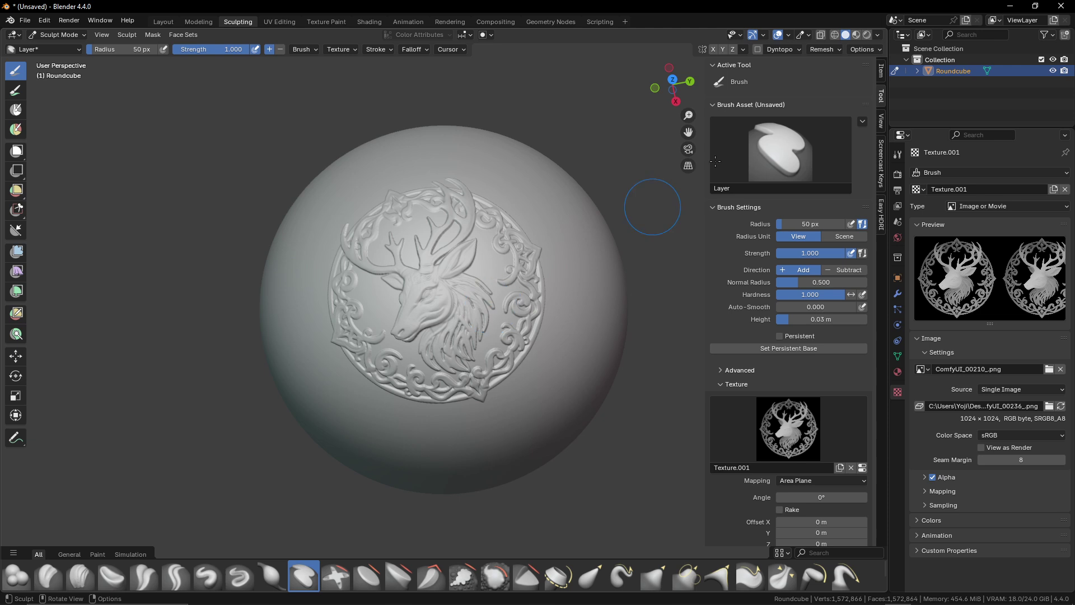
left_click_drag(483, 255, 430, 268)
left_click_drag(362, 277, 518, 259)
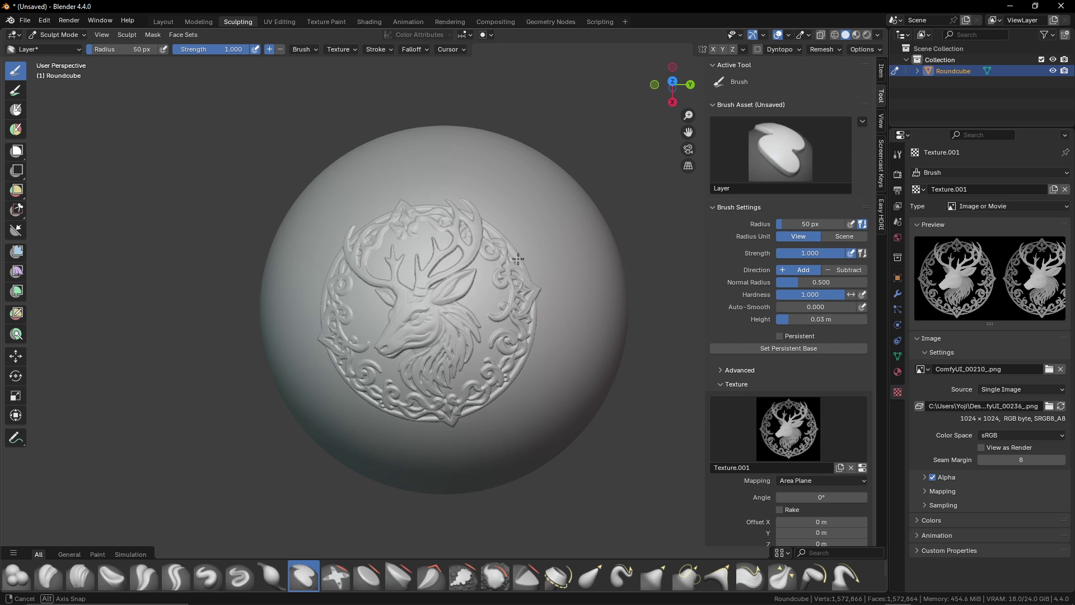
Enable screen-space cavity in the viewport shading with ridge and valley both set to 0.5.
left_click(877, 35)
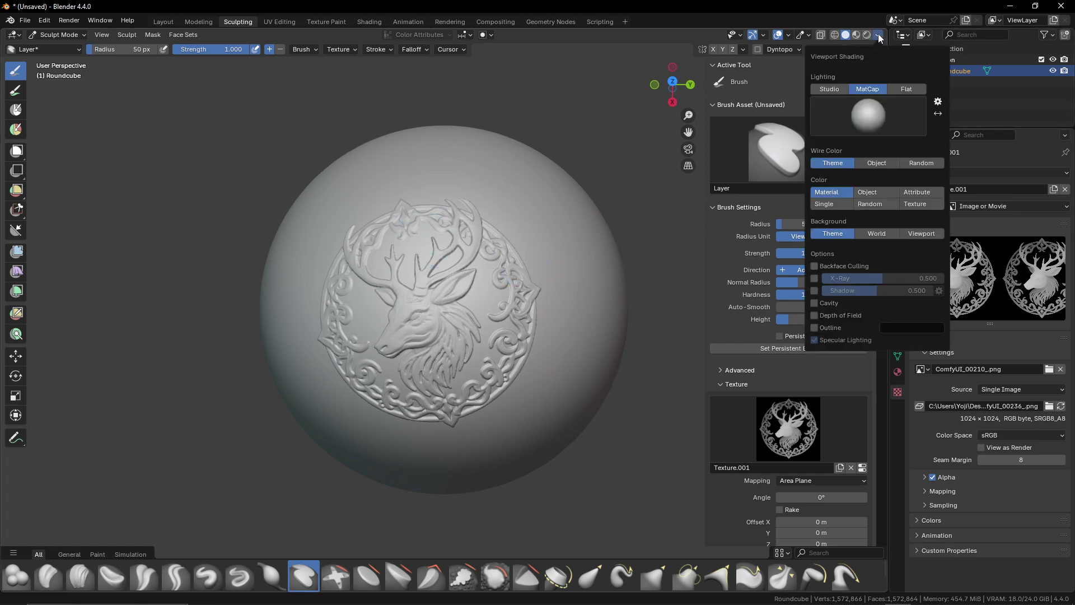
left_click(815, 302)
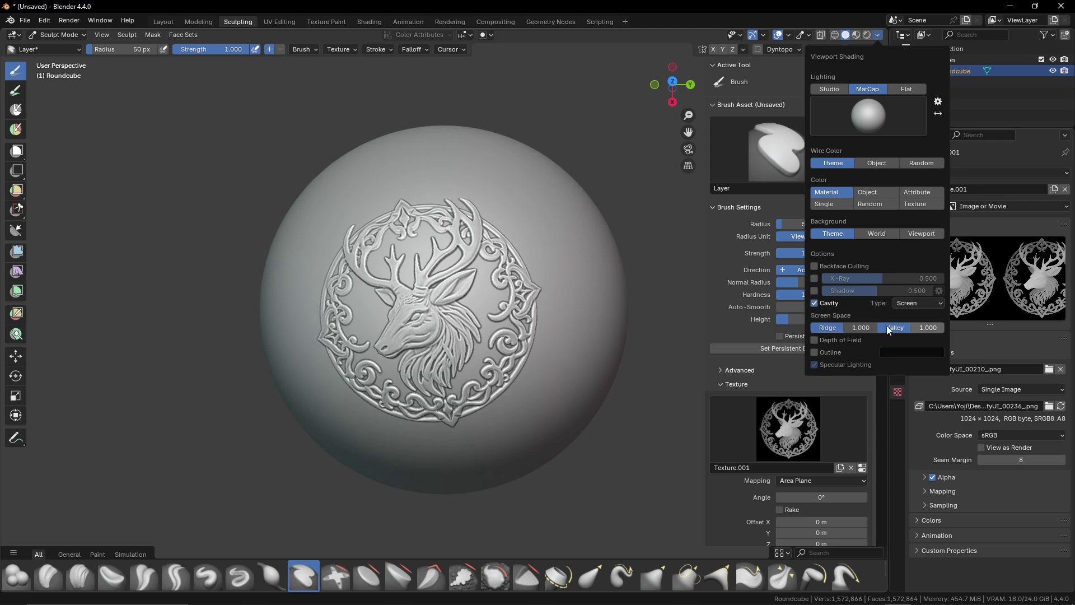
left_click(845, 328)
type("0.")
left_click(916, 327)
type("0.5")
key("Return")
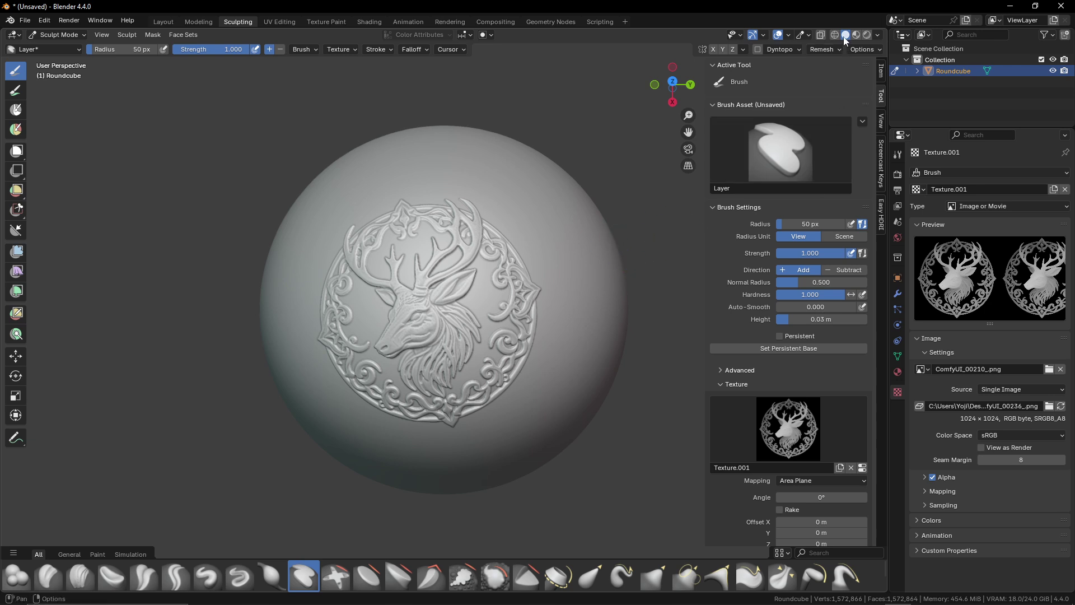
Toggle the viewport's cavity and shadow shading to compare the deer relief, leaving cavity on and shadow off.
left_click(877, 35)
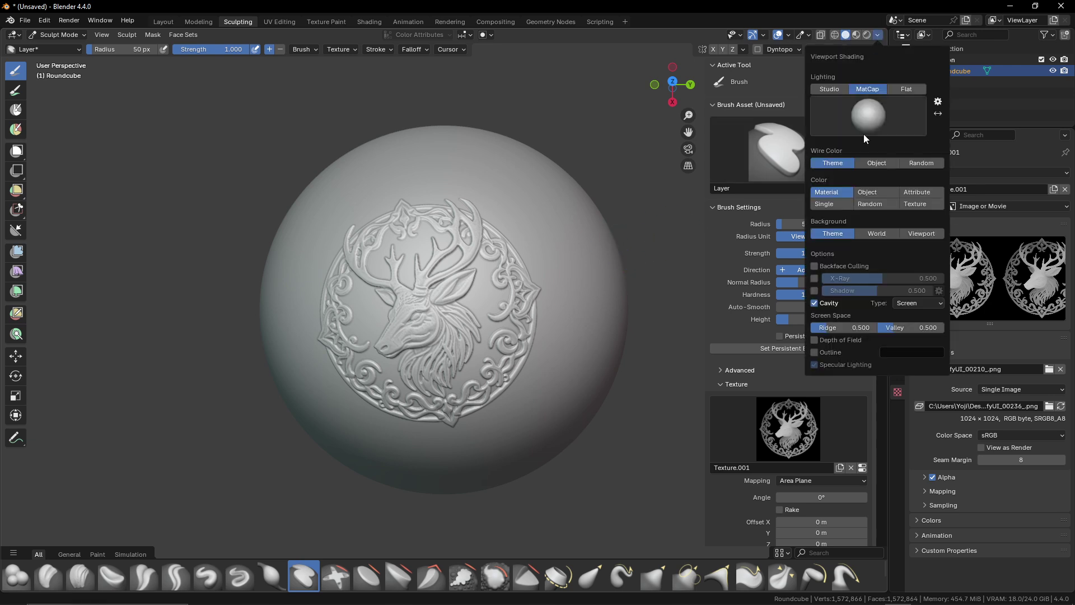
left_click(815, 304)
left_click(816, 304)
left_click(815, 304)
left_click(815, 304)
left_click(814, 290)
left_click(815, 290)
left_click(814, 291)
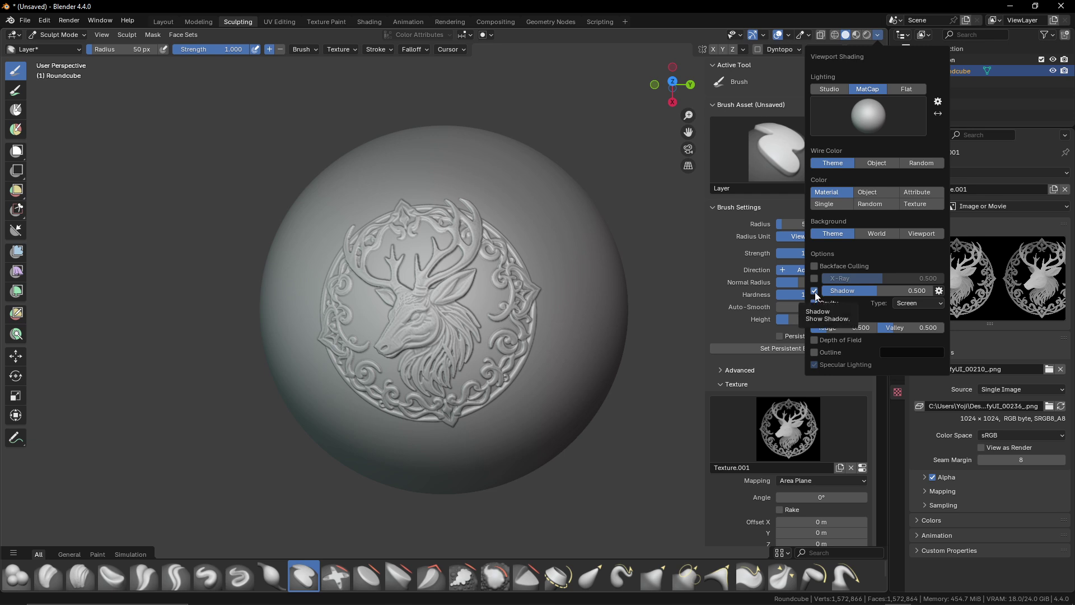
left_click(814, 291)
left_click(815, 292)
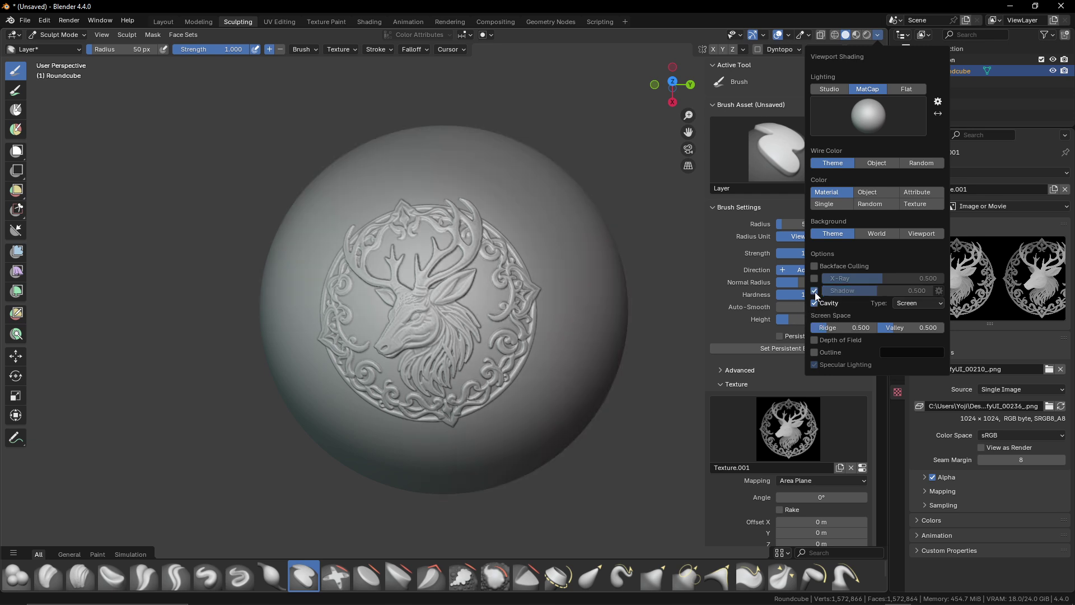
left_click(814, 291)
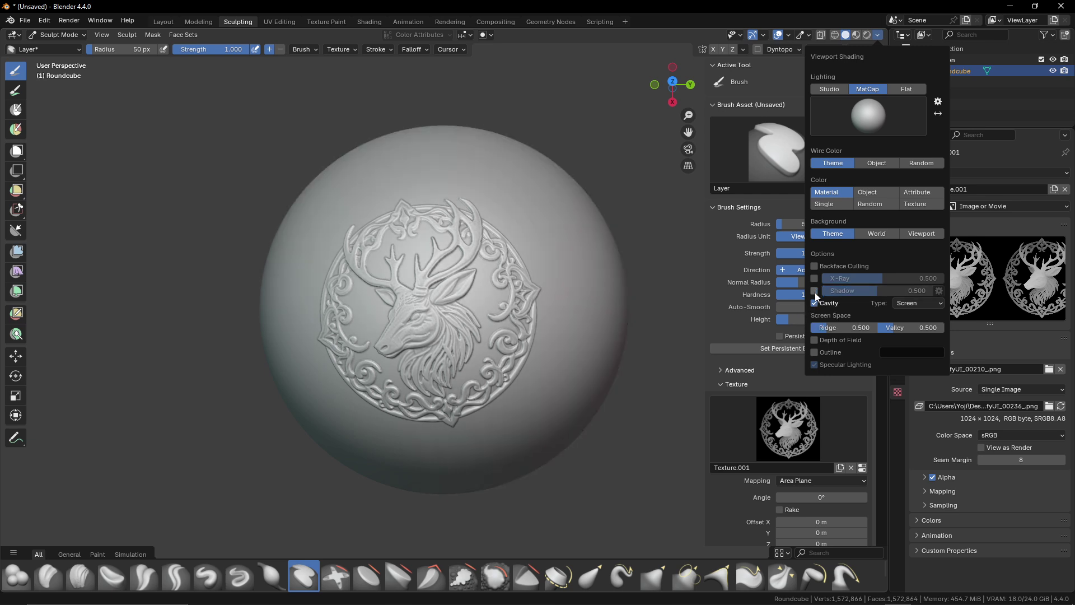
View the deer relief from another angle and undo its stamp on the sphere.
mouse_move(458, 228)
left_mouse_down()
mouse_move(485, 217)
mouse_move(476, 189)
mouse_move(439, 210)
left_mouse_up()
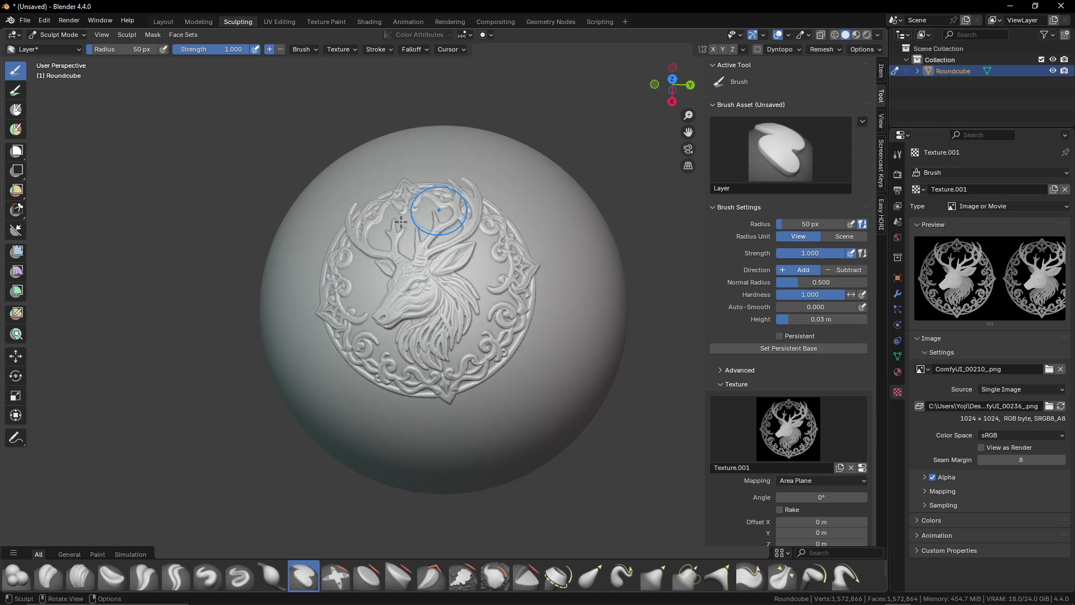
key("ctrl")
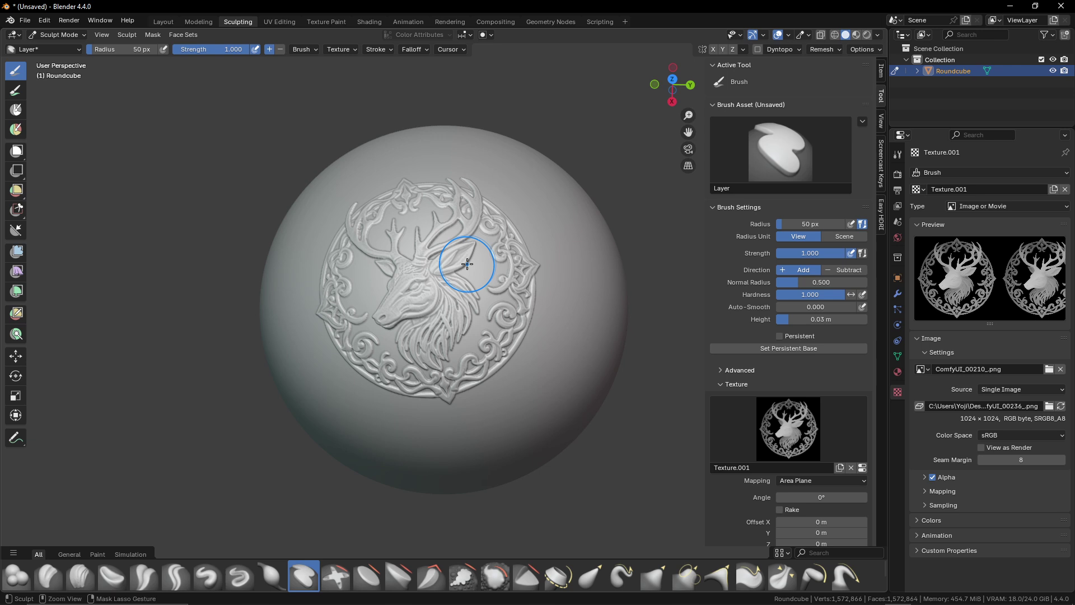
key("ctrl+z")
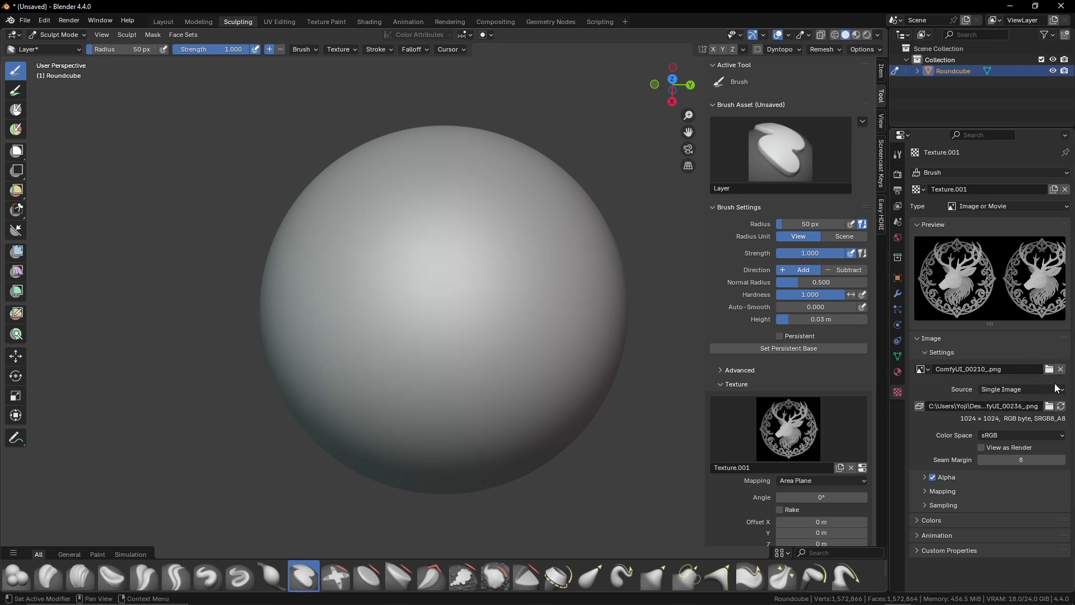
Replace the brush texture's image with the dragon-head depth map ComfyUI_00266_.png from the ComfyUI output folder.
left_click(1049, 407)
left_click(409, 216)
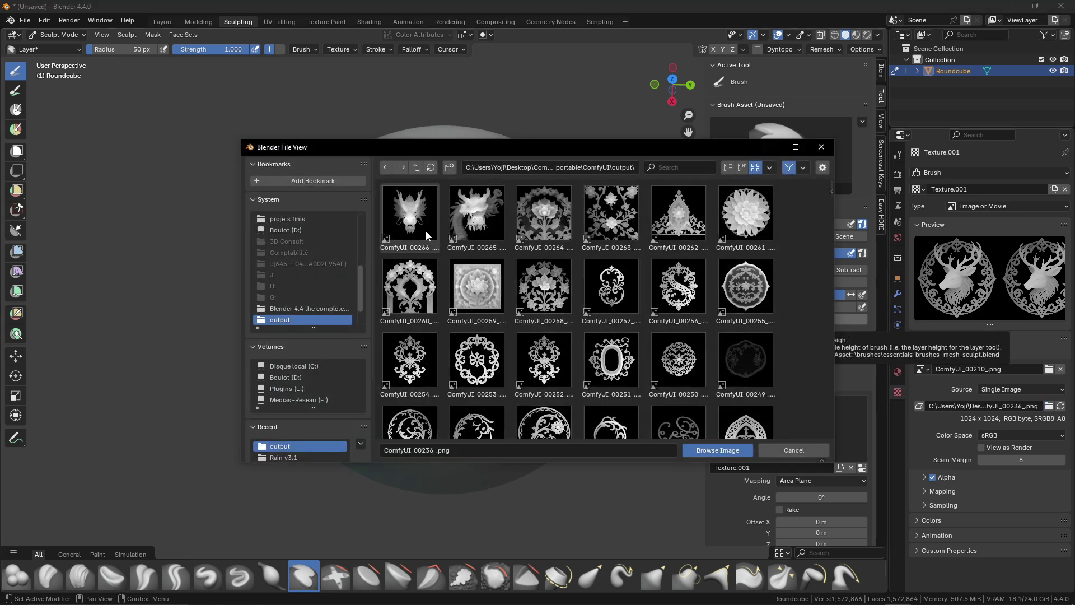
left_click(725, 448)
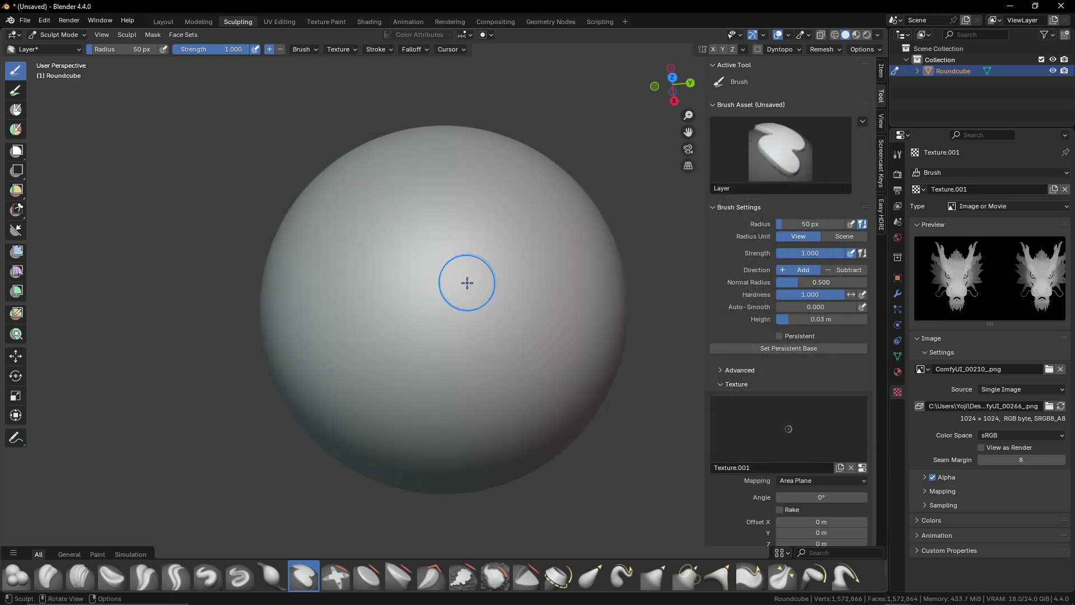
Make a test stamp of the dragon head on the sphere, undo it, and set the Layer brush height to 0.05 m.
mouse_move(440, 275)
left_mouse_down()
mouse_move(458, 376)
mouse_move(476, 360)
left_mouse_up()
key("ctrl+z")
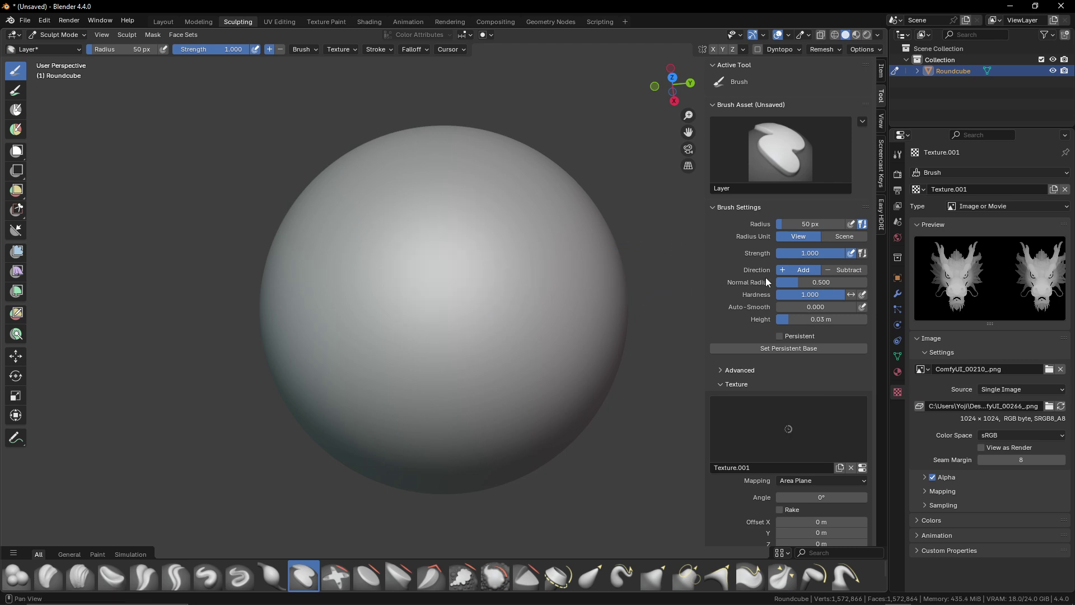
left_click(810, 320)
type("0")
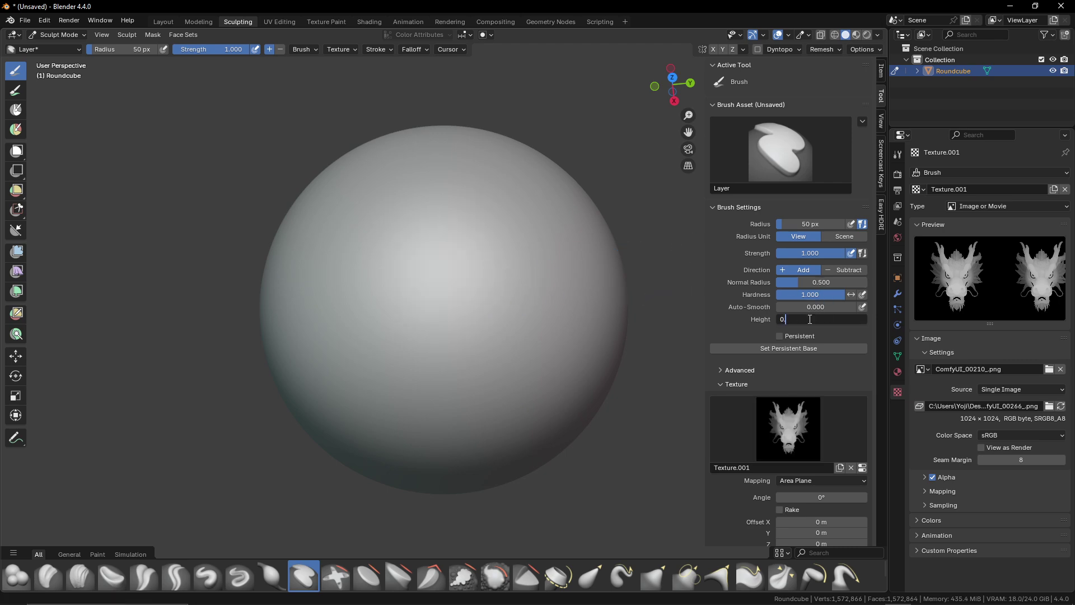
type(".05")
key("Return")
Stamp the dragon head onto the front of the sphere, inspect its relief from several angles, and undo the stamp.
left_click_drag(451, 279, 429, 287)
left_click_drag(514, 288, 428, 361)
left_click_drag(420, 340, 497, 265)
scroll(523, 297, "up", 1)
key("ctrl+z")
key("ctrl+z")
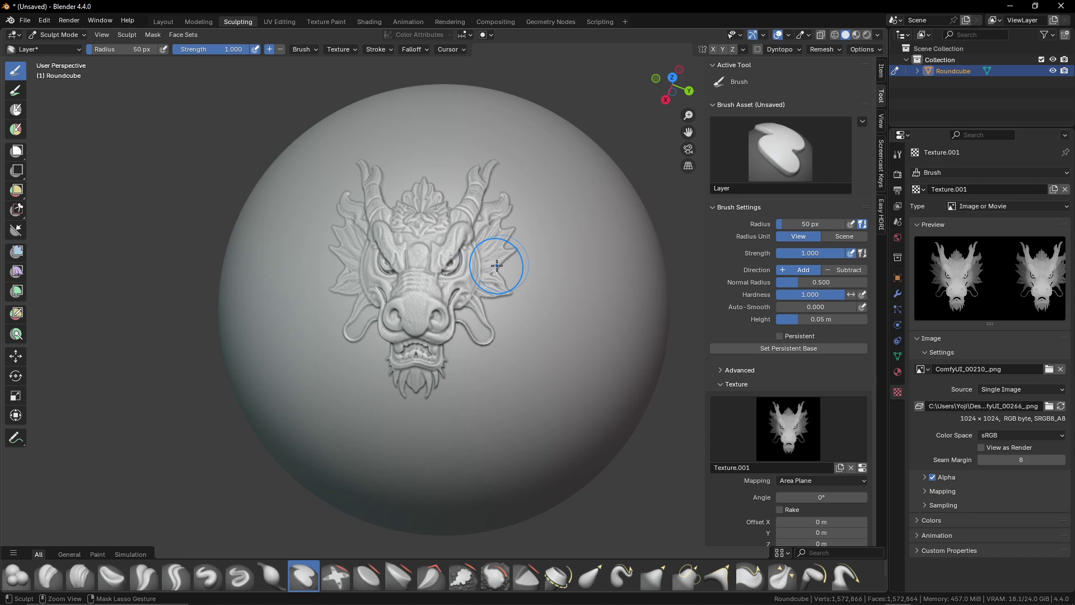
Replace the brush texture's image with the horned dragon depth map ComfyUI_00198_.png from the output folder.
left_click(1048, 369)
scroll(586, 295, "down", 5)
scroll(586, 300, "down", 10)
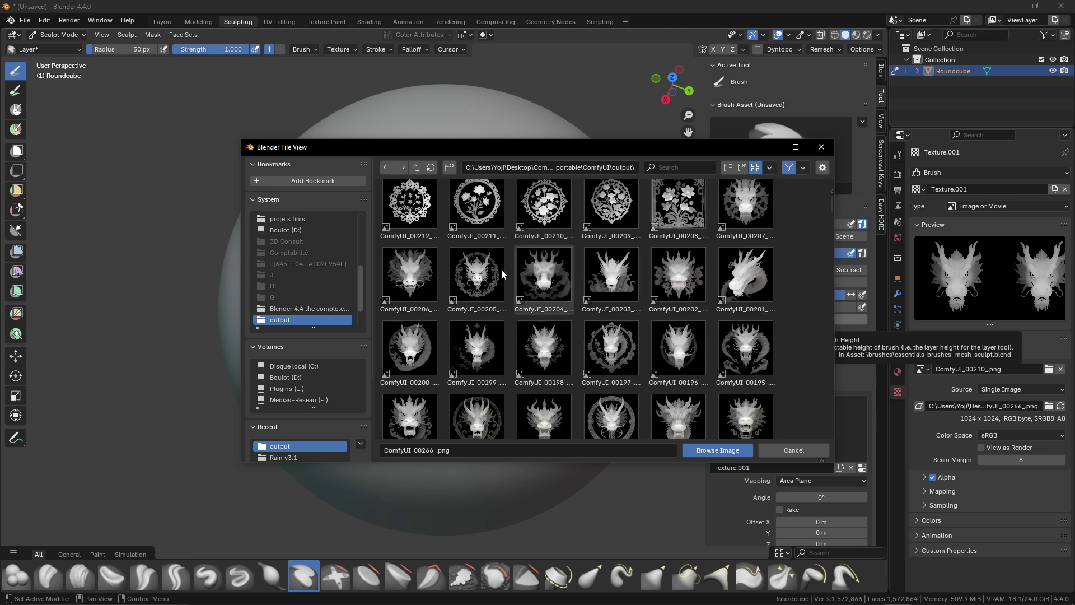
scroll(585, 282, "down", 2)
left_click(544, 299)
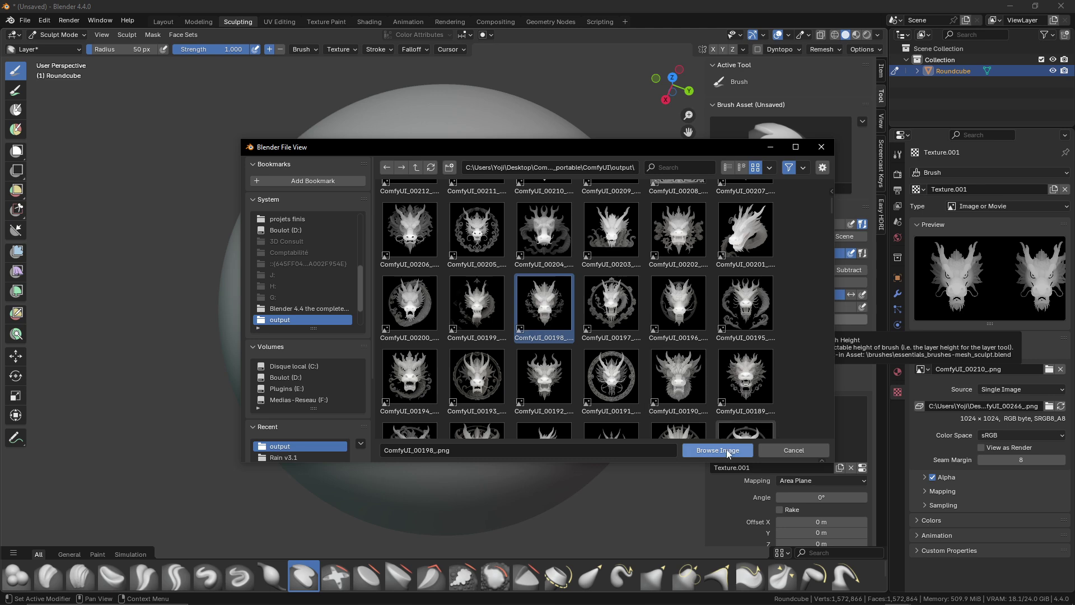
left_click(717, 450)
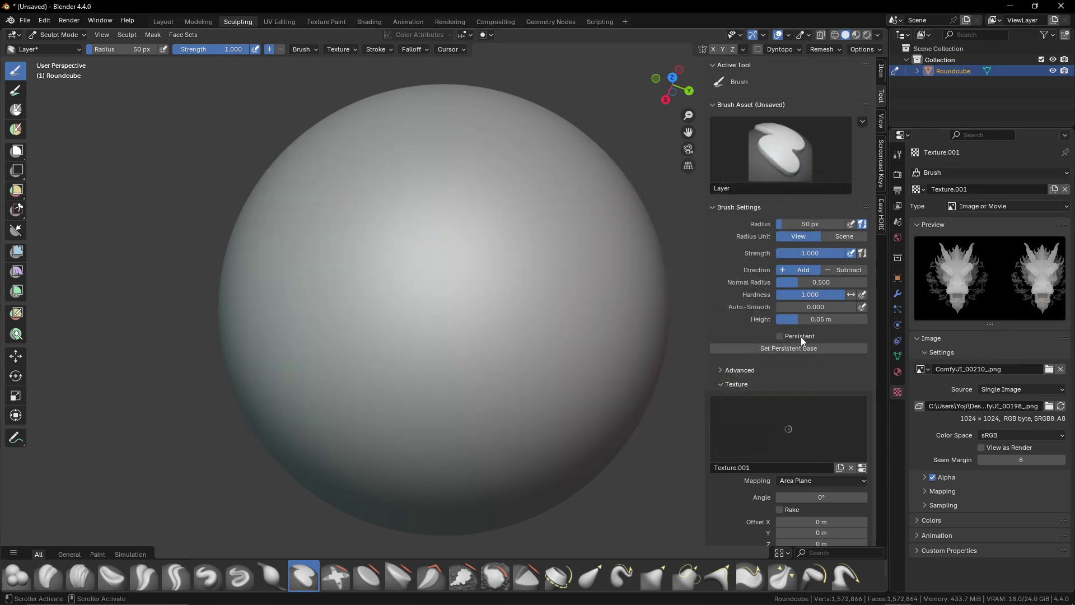
Stamp the open-mouthed dragon head onto the front of the sphere, view its relief near and far, and undo it.
mouse_move(448, 287)
left_mouse_down()
mouse_move(446, 443)
mouse_move(408, 228)
mouse_move(466, 281)
mouse_move(493, 235)
mouse_move(470, 280)
left_mouse_up()
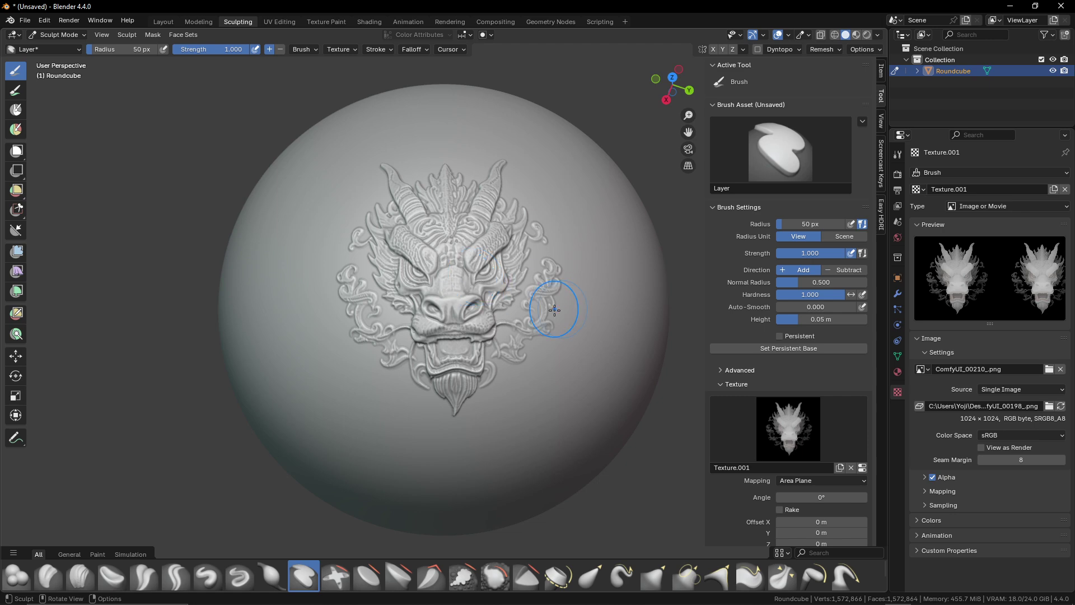
scroll(560, 277, "down", 3)
scroll(554, 277, "up", 1)
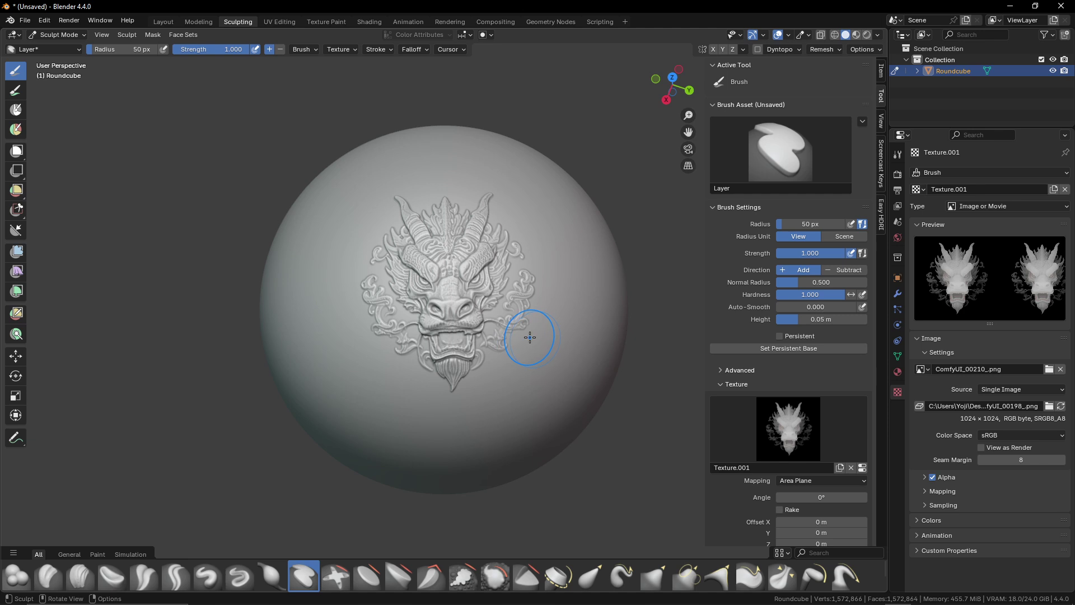
key("ctrl")
key("ctrl+z")
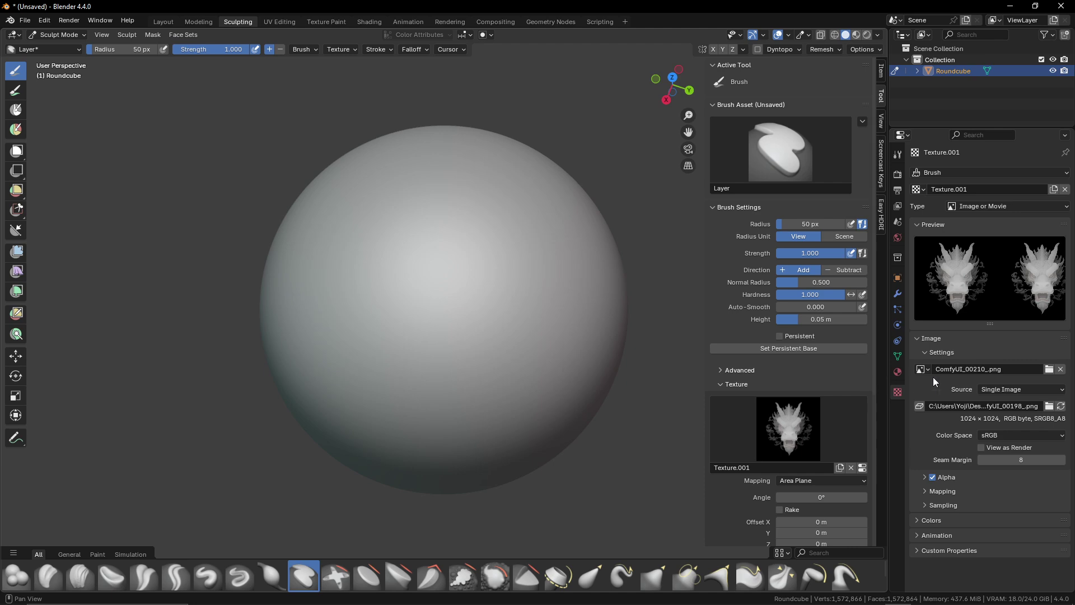
Browse the generated depth maps in the ComfyUI output folder for another brush texture image.
left_click(1050, 407)
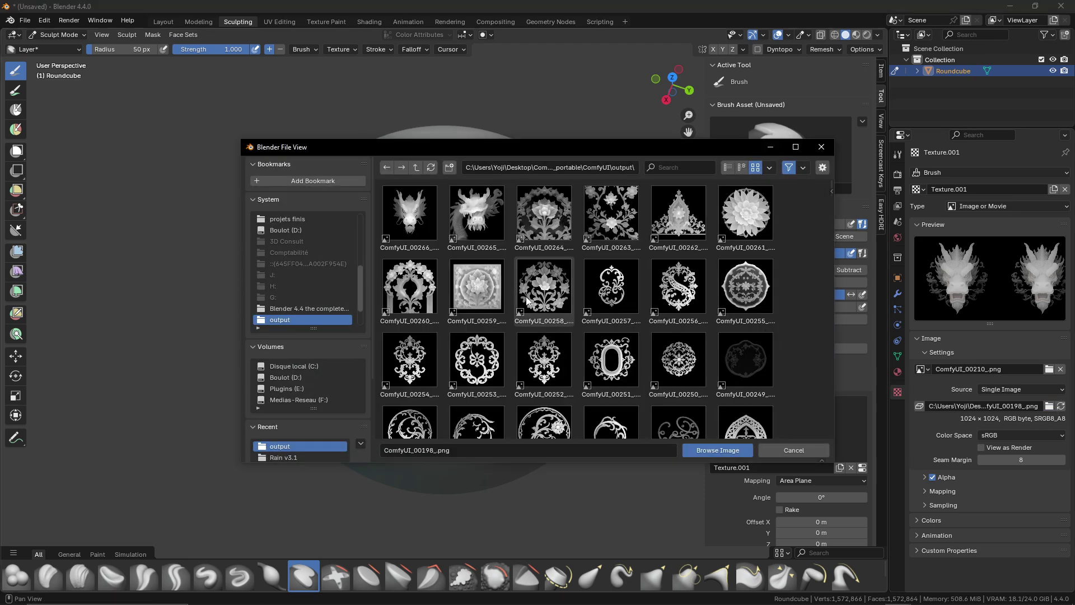
scroll(526, 301, "down", 5)
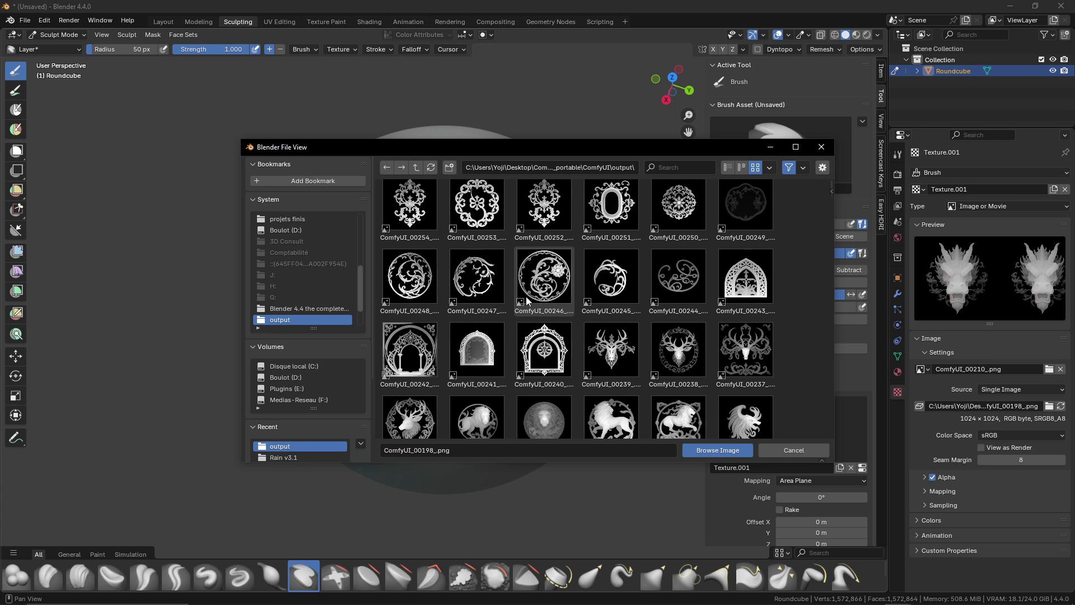
scroll(526, 301, "up", 2)
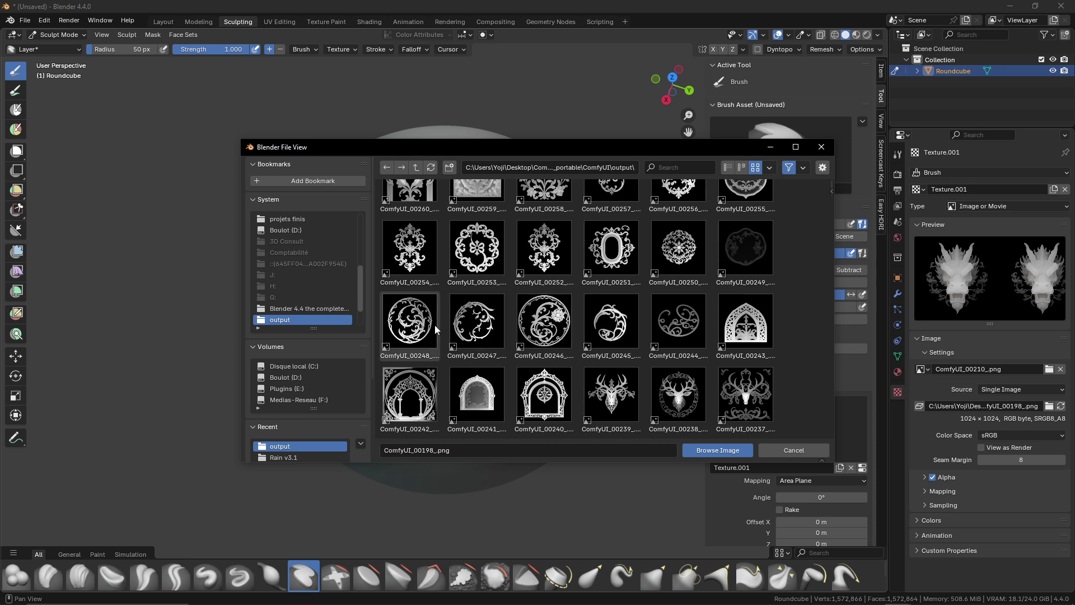
scroll(573, 303, "down", 6)
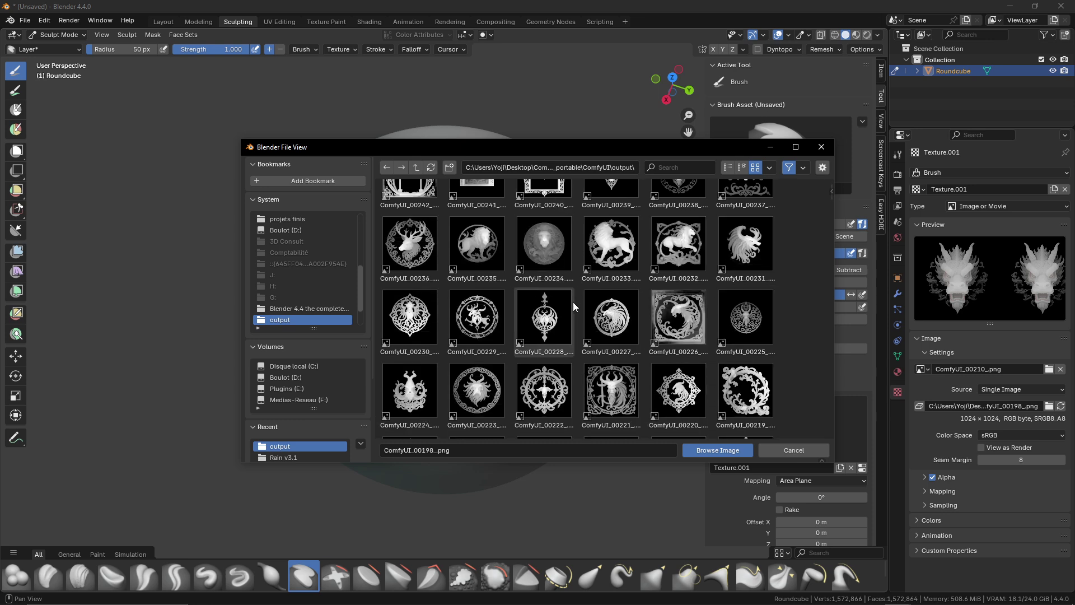
scroll(573, 301, "down", 5)
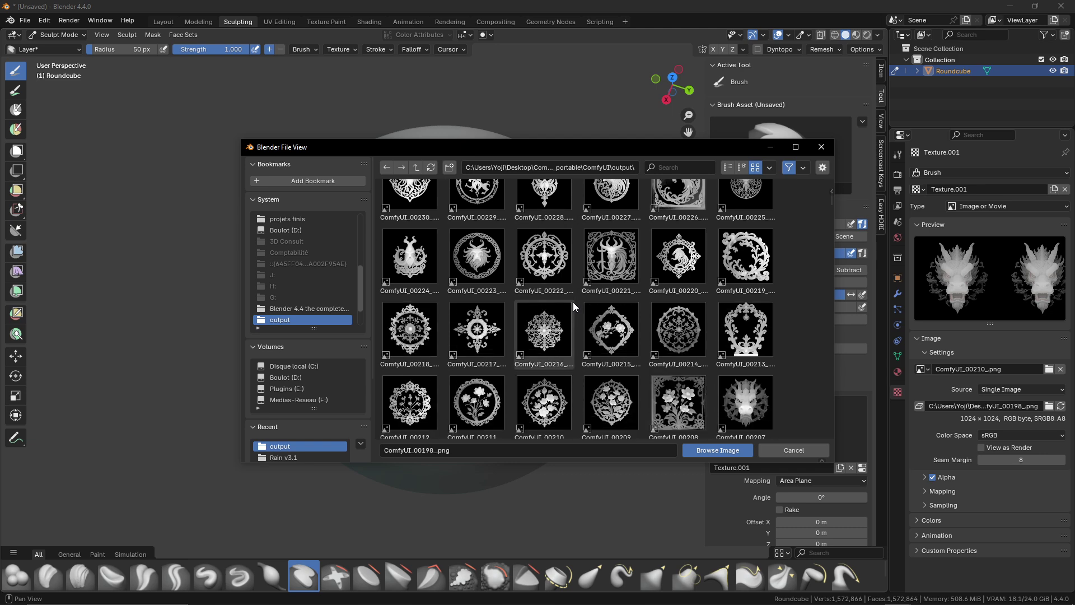
scroll(677, 330, "down", 1)
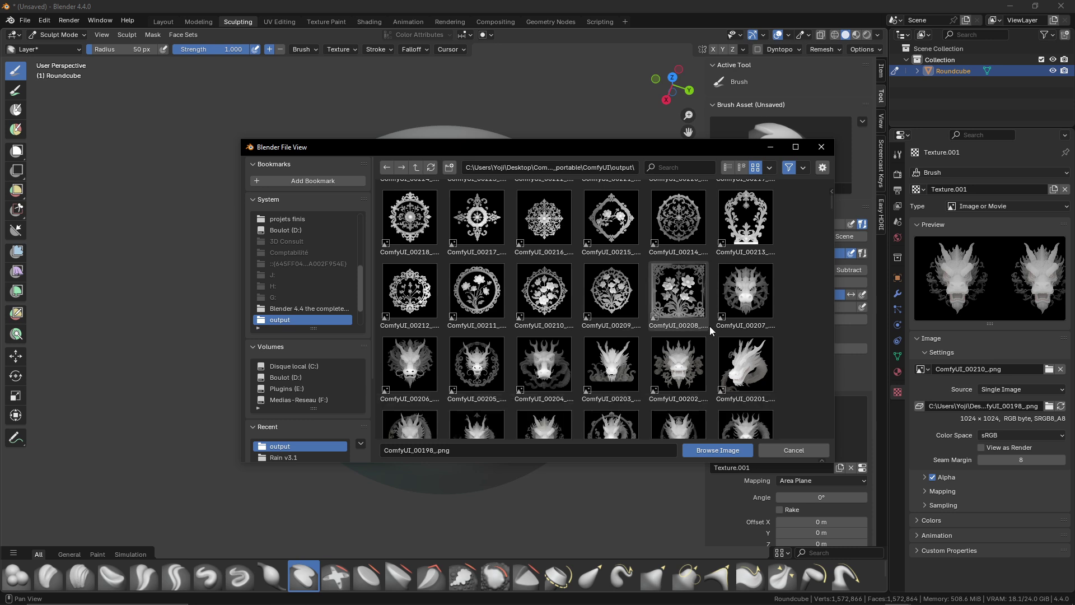
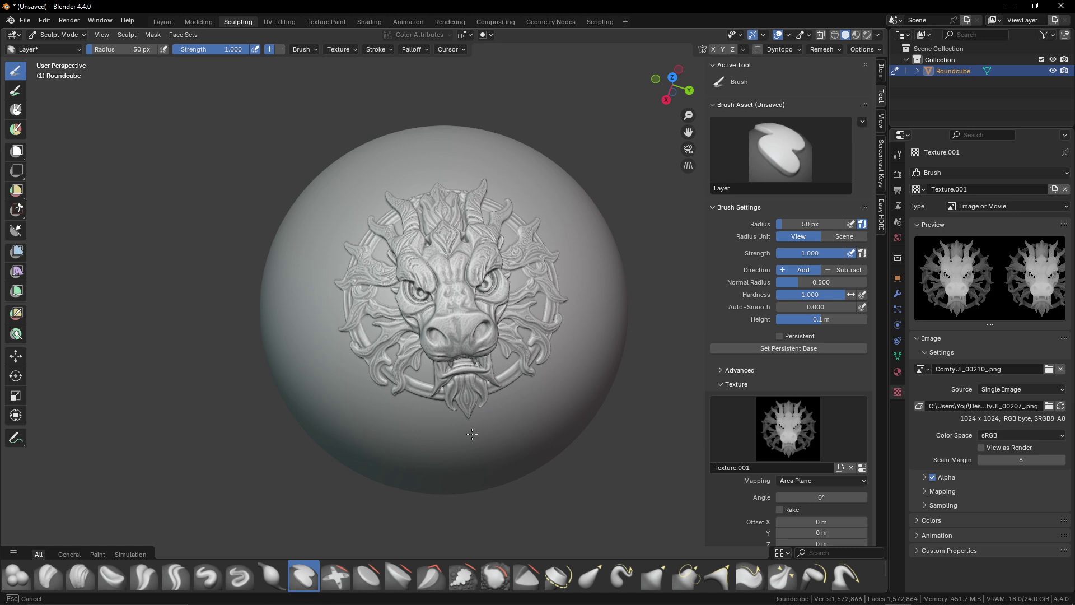
Examine the dragon head relief stamped on the sphere up close and from several angles.
scroll(470, 316, "up", 3)
mouse_move(470, 317)
left_mouse_down()
mouse_move(441, 297)
mouse_move(468, 241)
left_mouse_up()
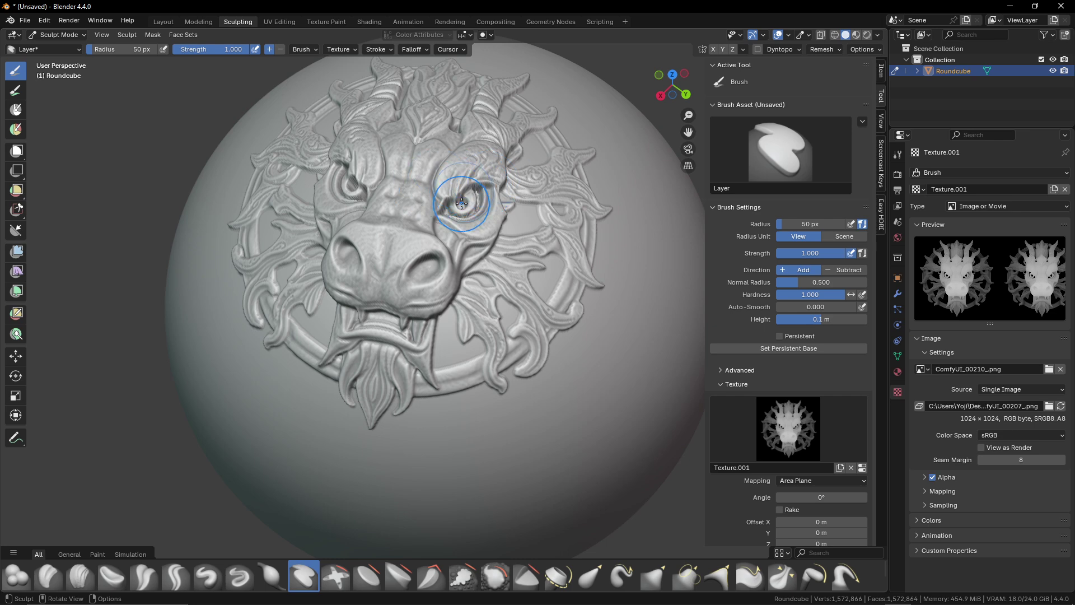
left_click_drag(402, 302, 425, 302)
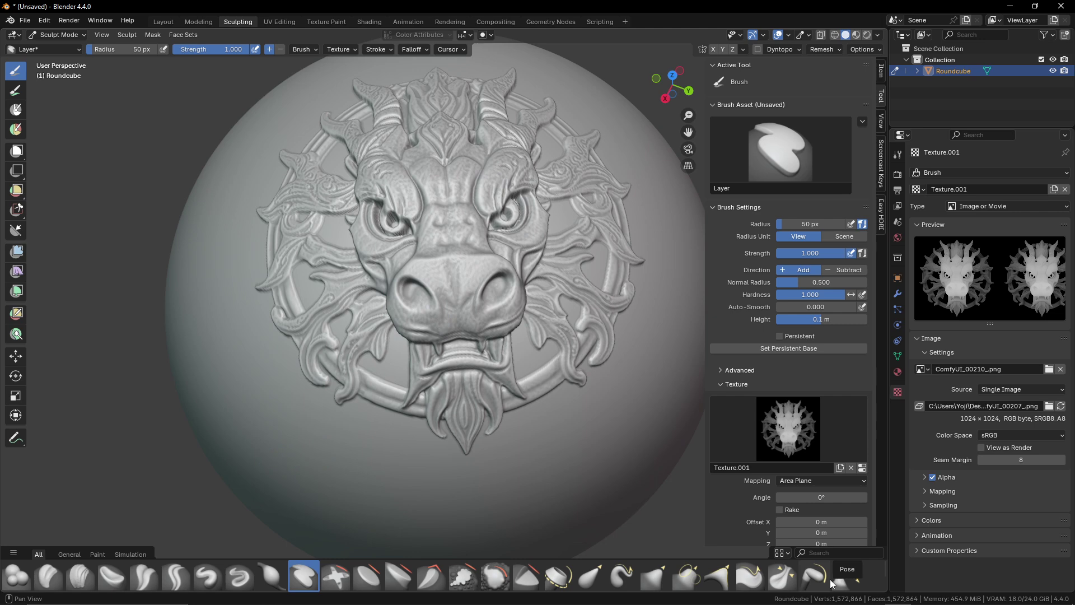
scroll(452, 400, "down", 4)
scroll(452, 400, "up", 1)
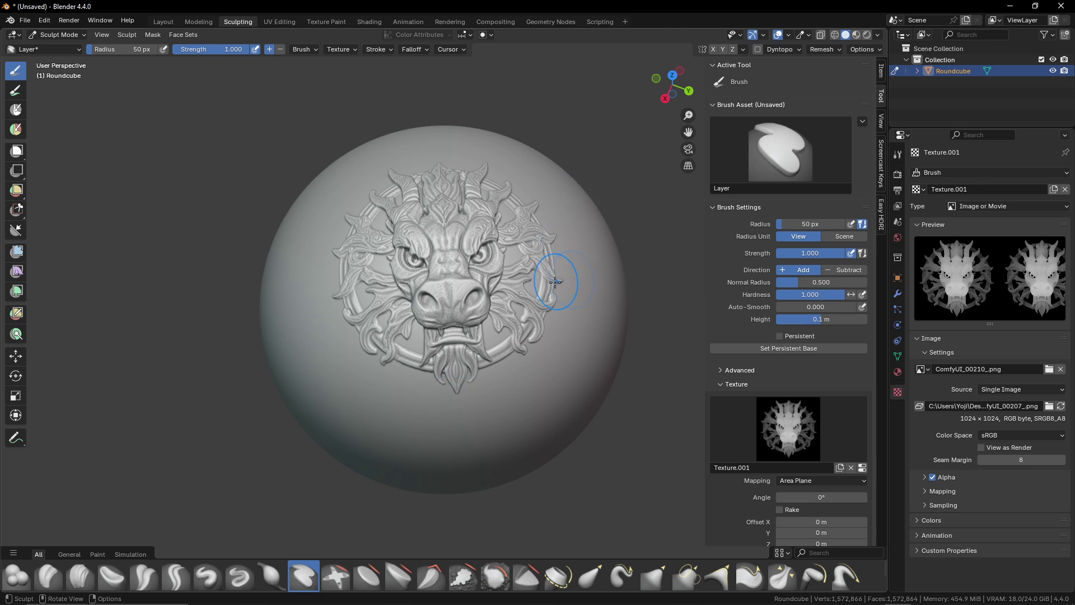
left_click_drag(556, 283, 541, 240)
left_click_drag(485, 270, 477, 261)
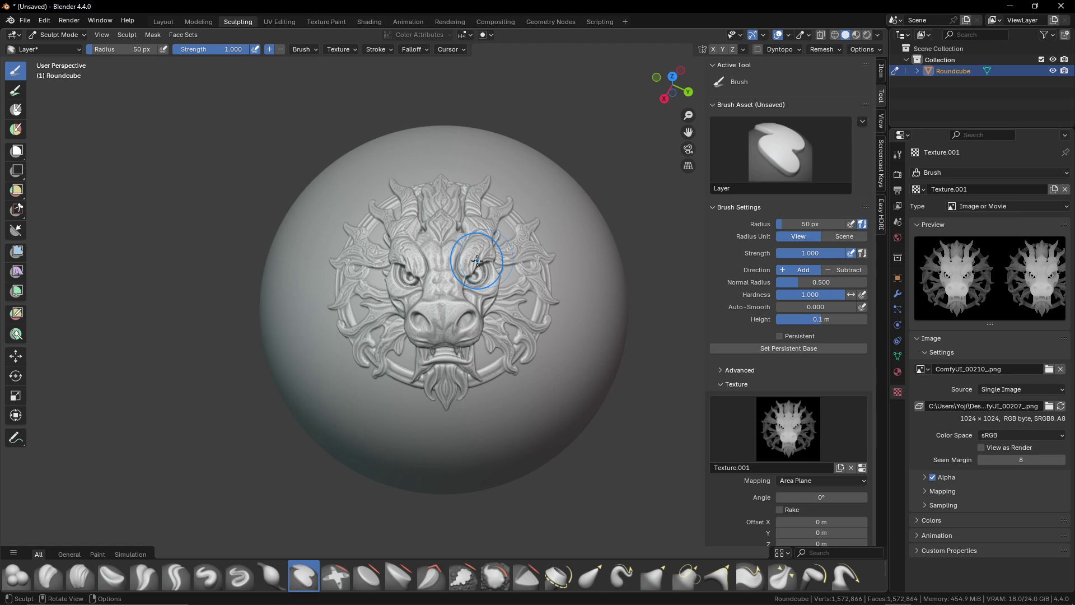
mouse_move(496, 243)
left_mouse_down()
mouse_move(478, 257)
mouse_move(497, 257)
left_mouse_up()
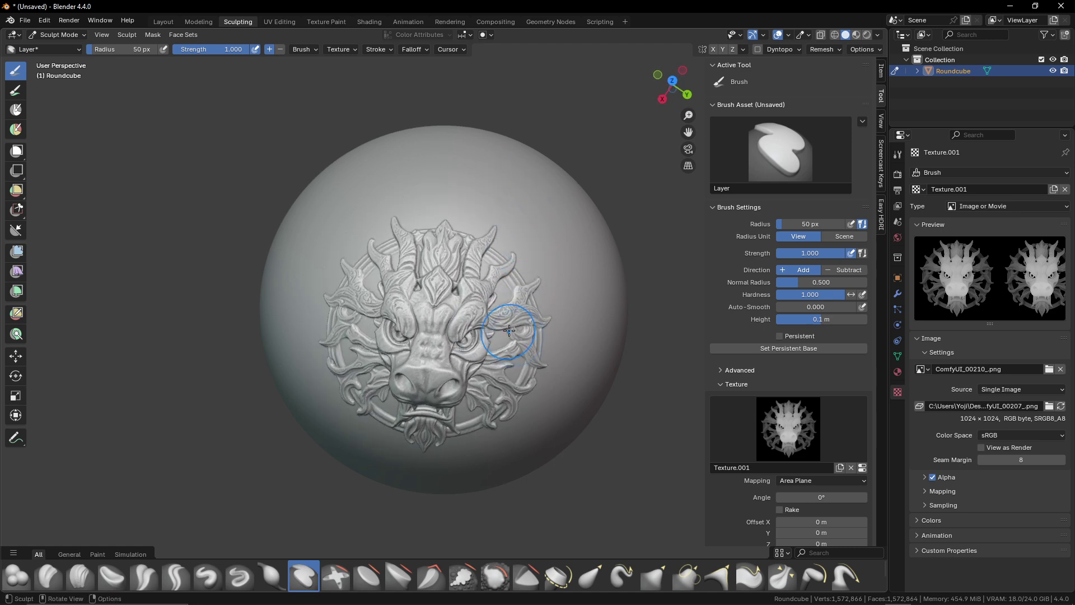
left_click_drag(509, 331, 528, 297)
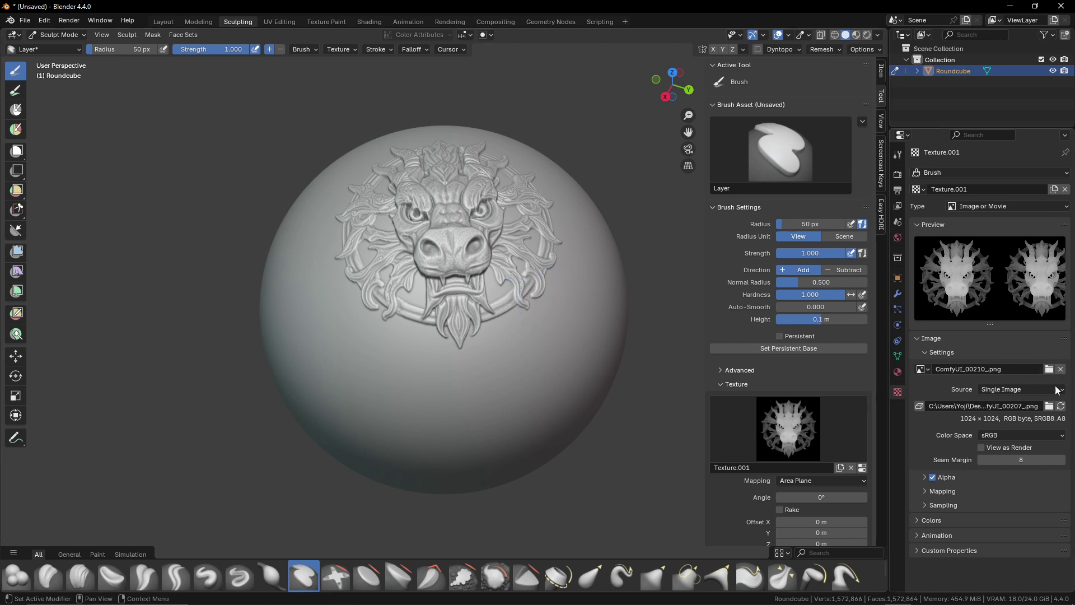
Replace the brush texture's image with the single faceted rock depth map ComfyUI_00060_.png from the output folder.
left_click(1049, 406)
scroll(554, 323, "down", 10)
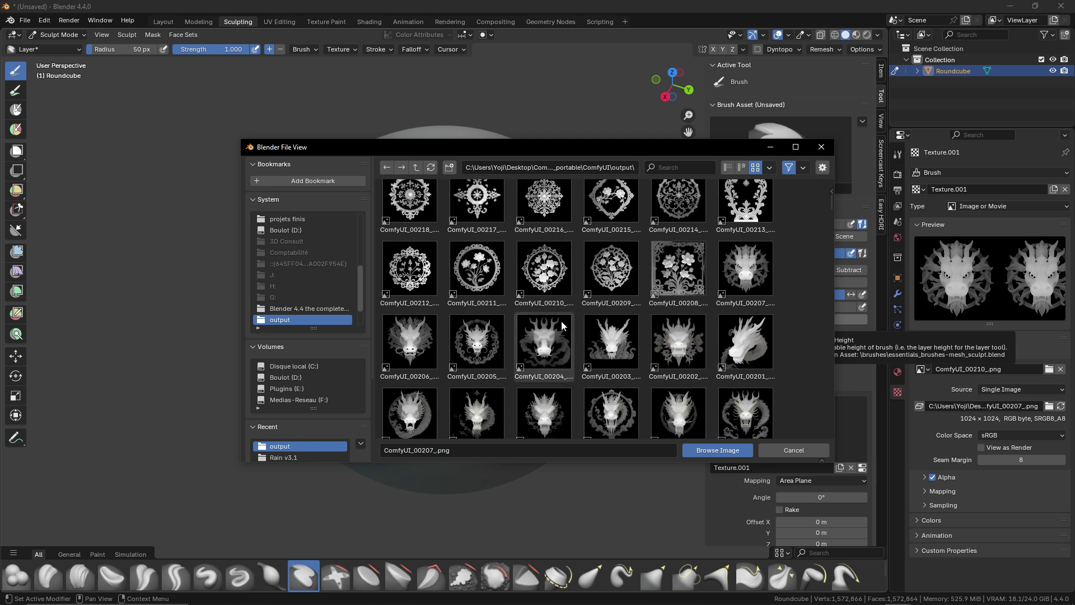
scroll(561, 321, "down", 5)
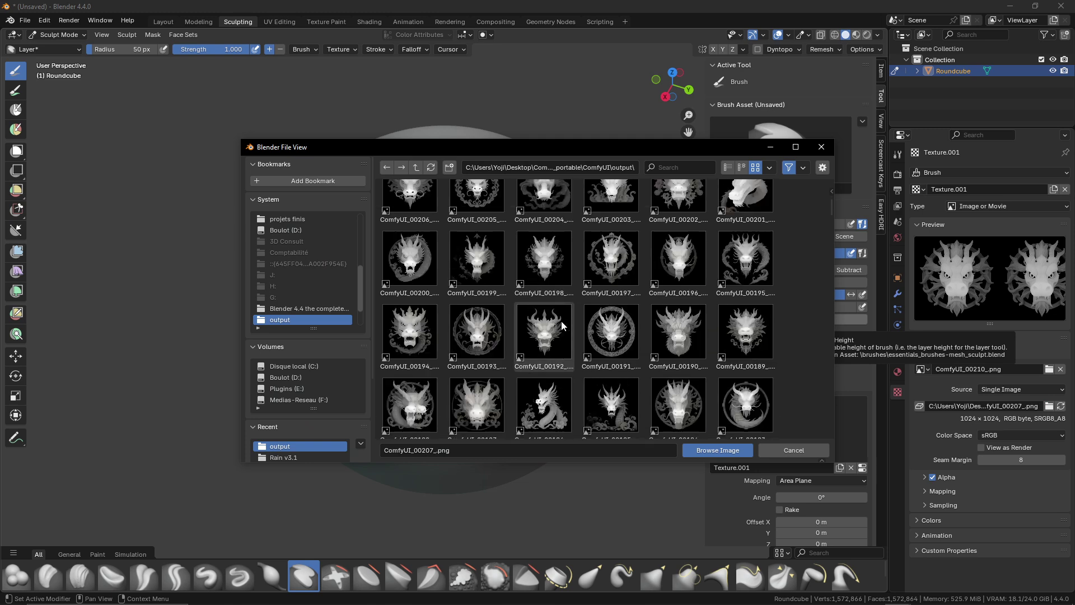
scroll(562, 324, "down", 8)
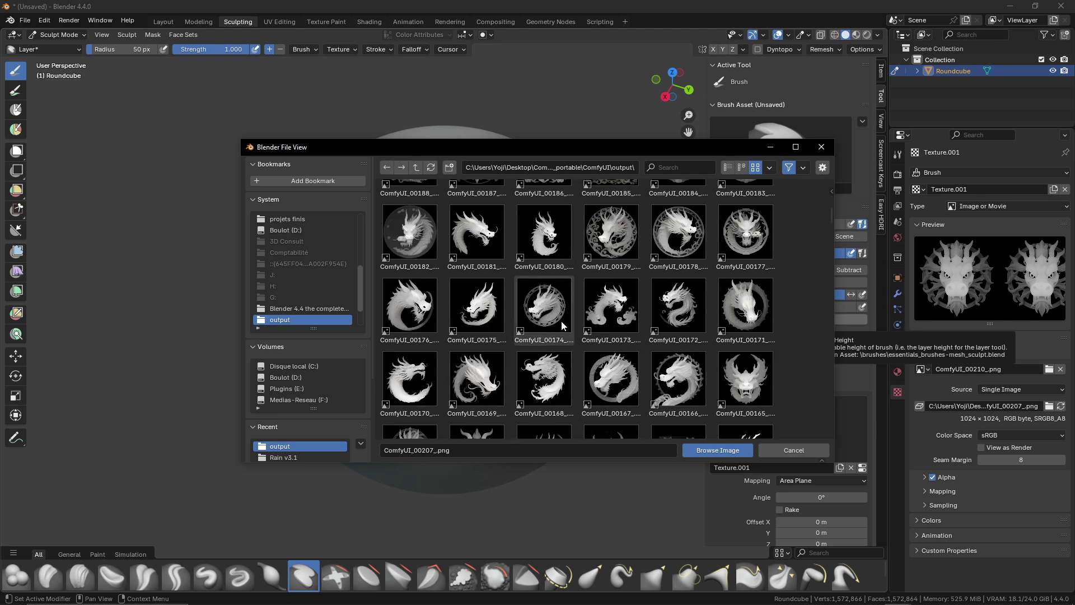
scroll(562, 325, "down", 8)
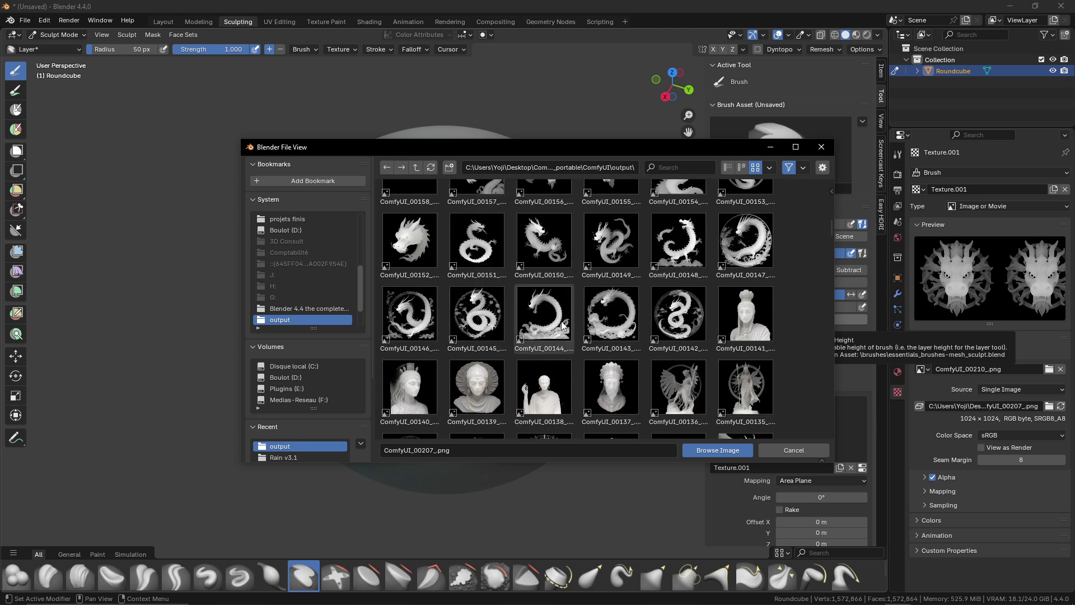
scroll(562, 323, "down", 8)
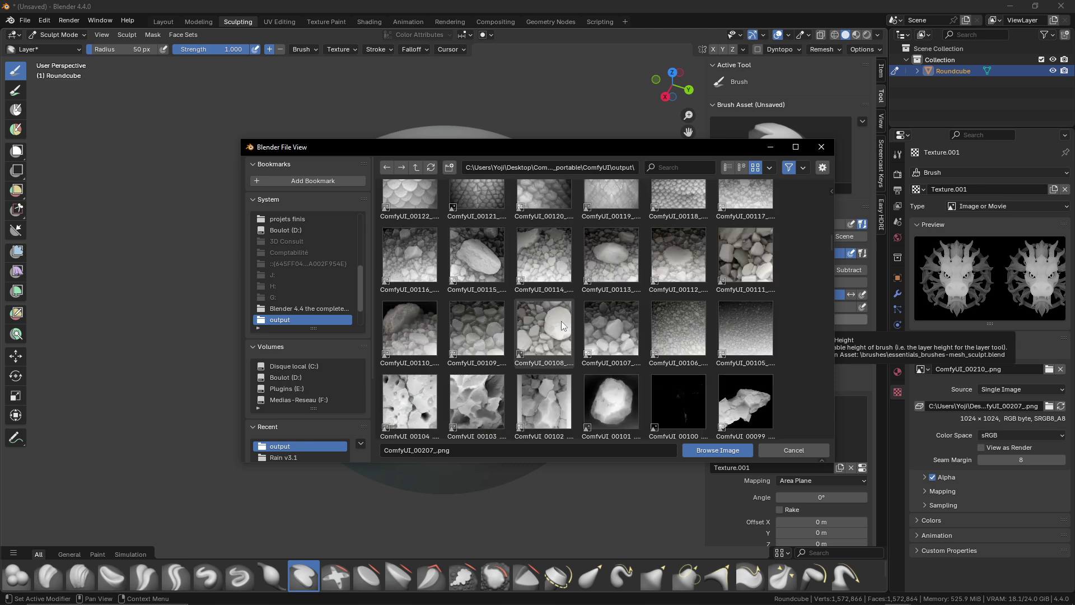
scroll(561, 325, "down", 7)
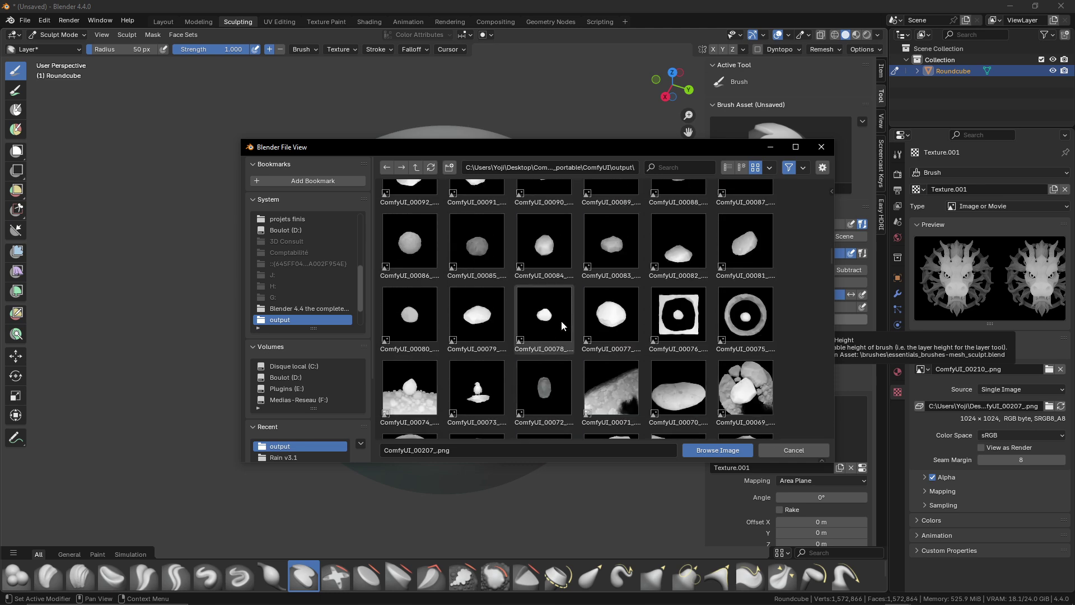
scroll(561, 324, "down", 3)
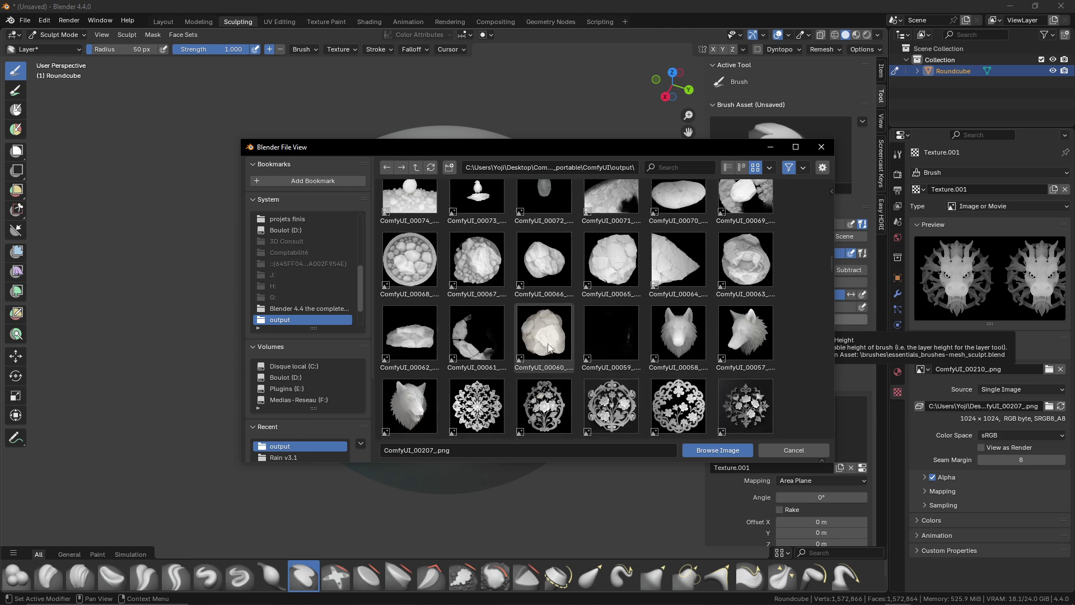
left_click(551, 346)
left_click(720, 451)
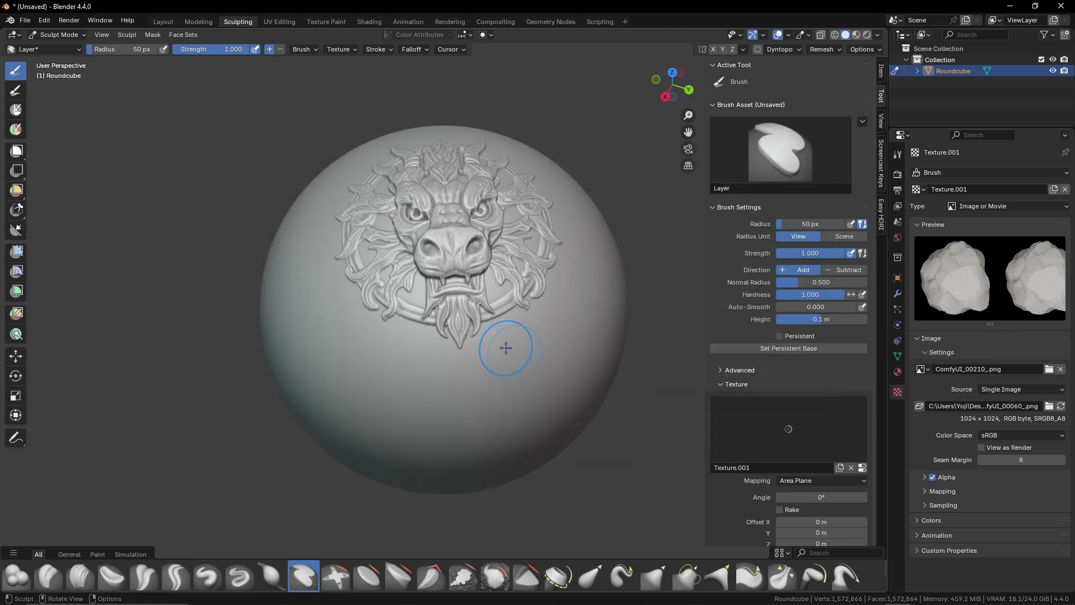
Undo the dragon head stamps on the sphere until its surface is smooth.
left_click_drag(506, 347, 544, 428)
left_click_drag(570, 312, 507, 383)
left_click_drag(467, 305, 548, 337)
key("ctrl+z")
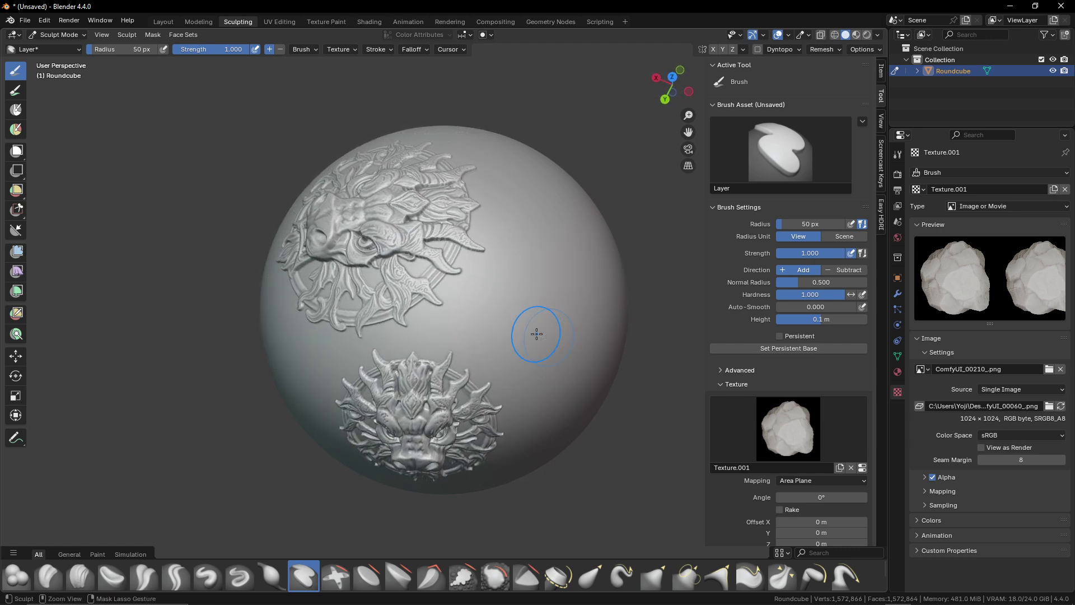
key("ctrl+z")
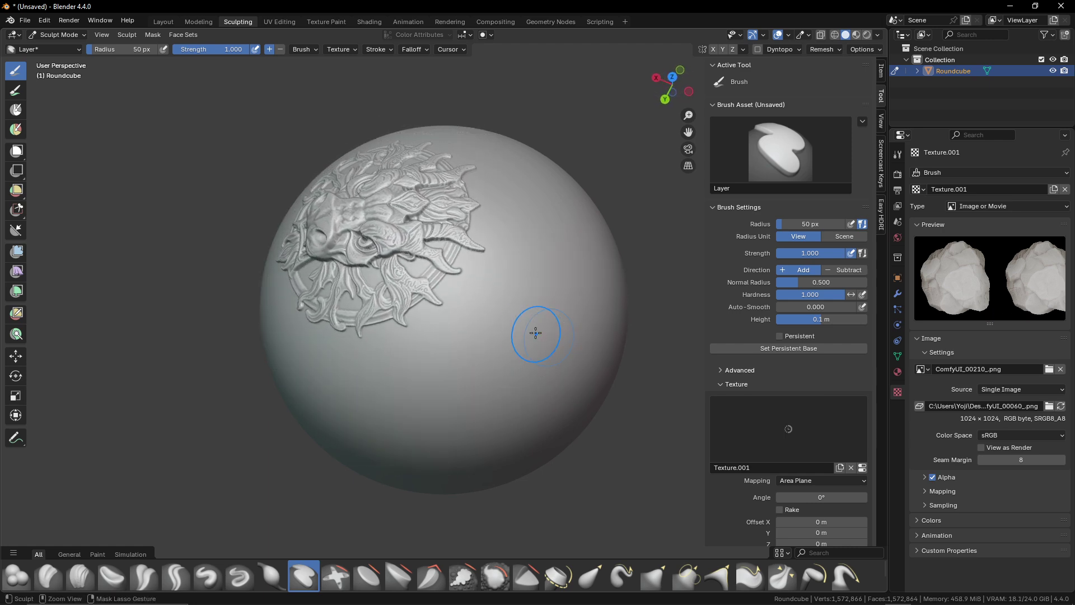
left_click_drag(482, 307, 565, 305)
key("ctrl+z")
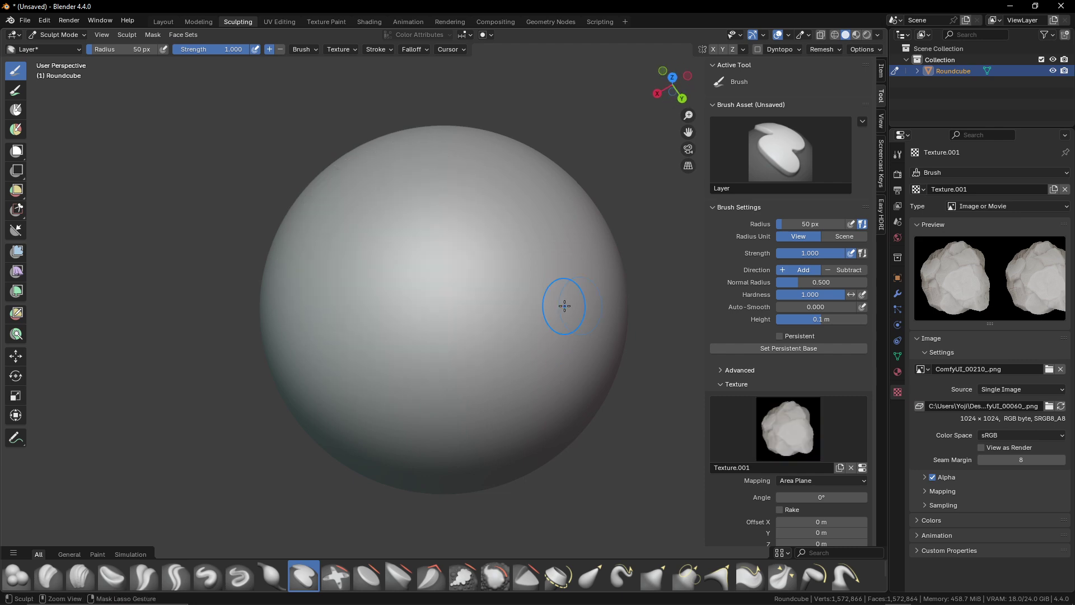
Stamp the rock onto the front of the sphere and inspect its relief up close.
mouse_move(475, 281)
left_mouse_down()
mouse_move(512, 319)
mouse_move(531, 395)
mouse_move(446, 282)
mouse_move(512, 258)
mouse_move(474, 275)
mouse_move(465, 266)
left_mouse_up()
scroll(465, 266, "up", 2)
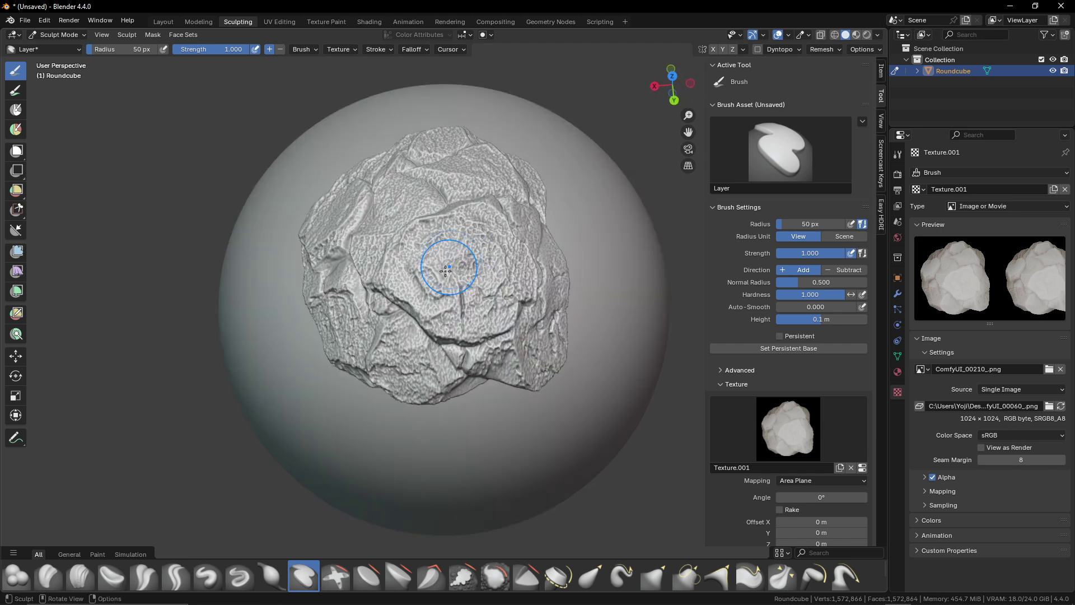
scroll(414, 235, "down", 2)
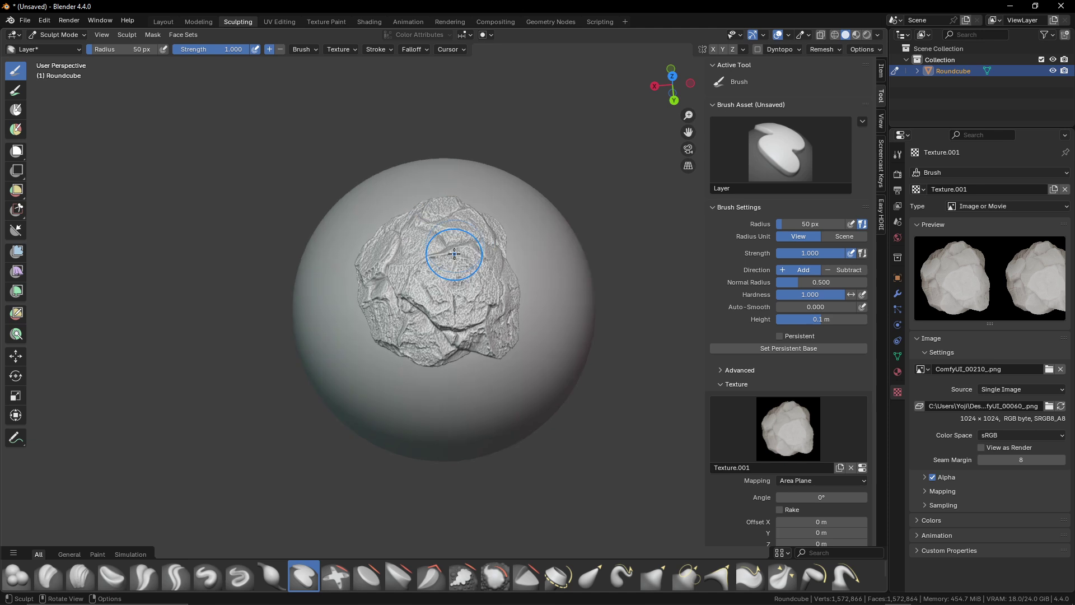
Replace the brush texture's image with the full-frame rocky surface depth map ComfyUI_00103_.png from the output folder.
left_click(1049, 406)
scroll(565, 310, "up", 5)
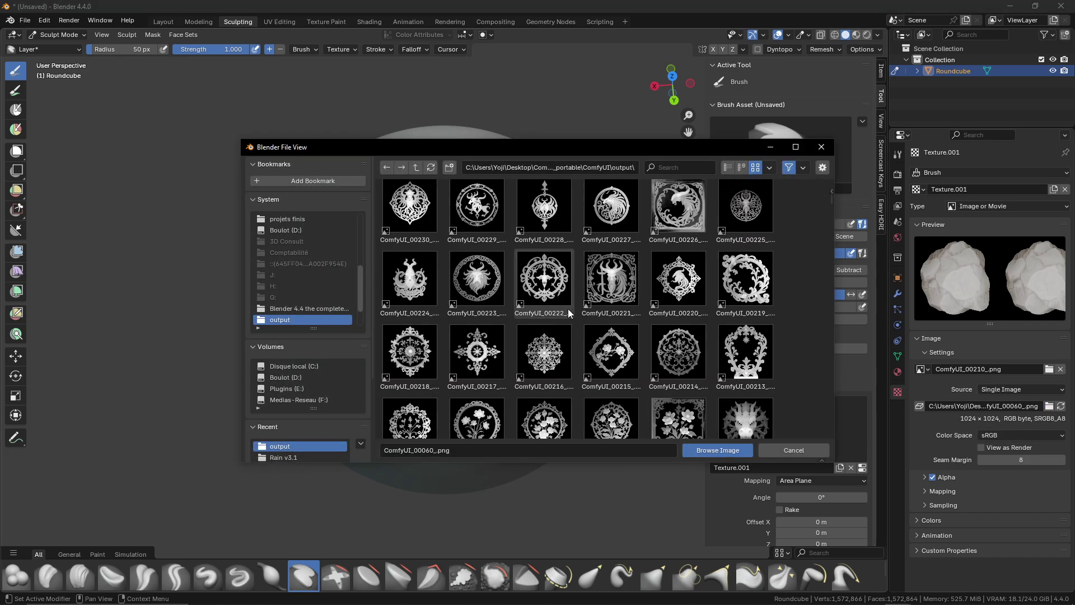
scroll(568, 308, "down", 7)
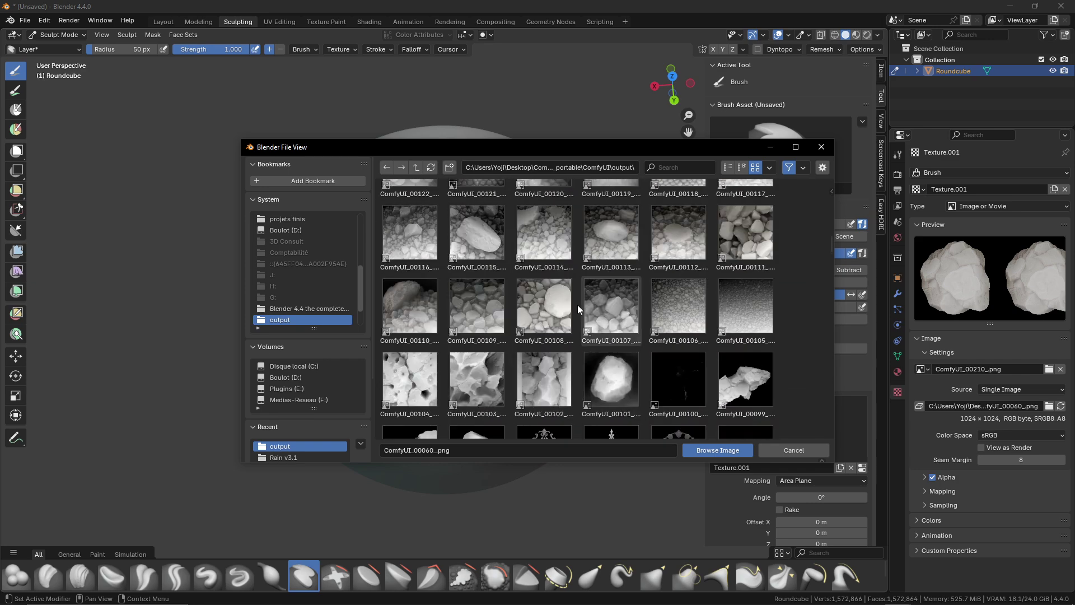
left_click(476, 374)
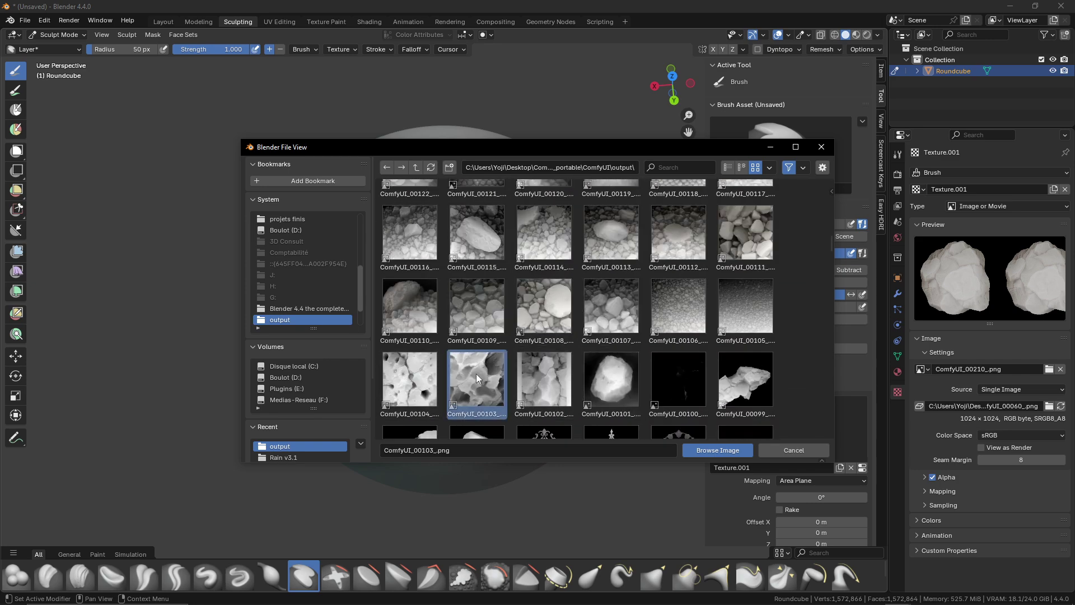
left_click(715, 450)
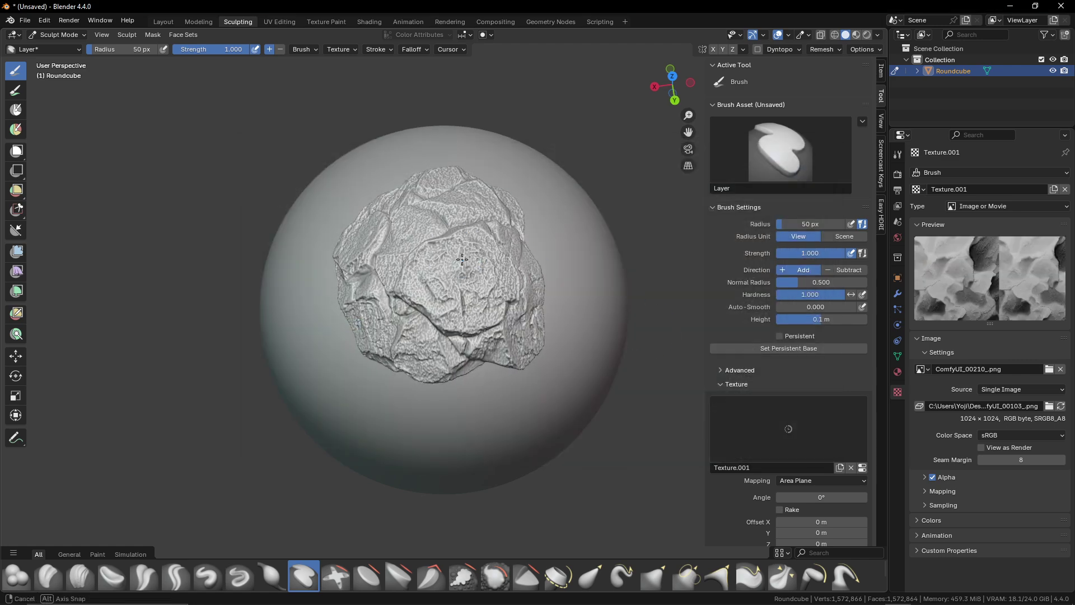
Set the Layer brush's hardness to 0.328 and its height to 0.02 m.
left_click_drag(465, 258, 331, 237)
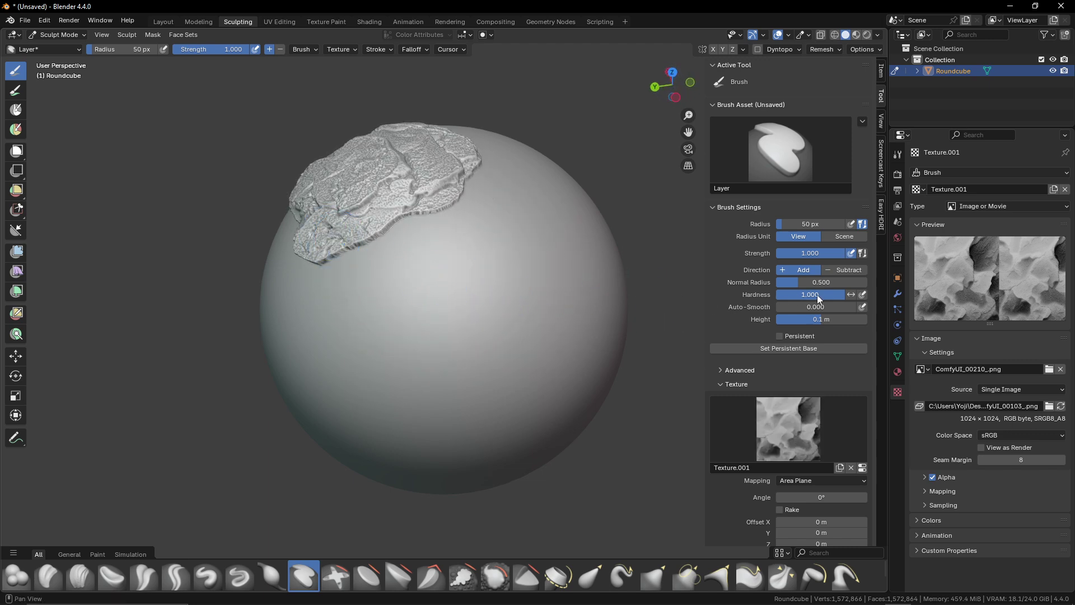
left_click_drag(818, 295, 771, 295)
left_click(838, 320)
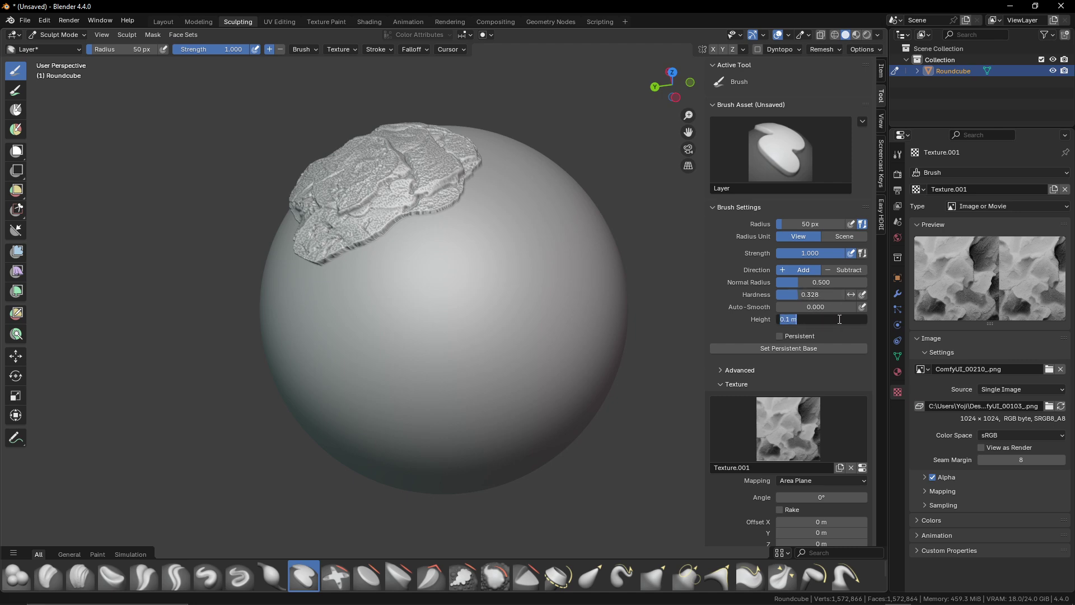
type("0.02")
key("Return")
Stamp the rocky surface texture several times in overlapping patches over the bare areas below the rock, and inspect the relief.
mouse_move(495, 310)
left_mouse_down()
mouse_move(526, 377)
mouse_move(531, 423)
mouse_move(554, 306)
mouse_move(505, 293)
mouse_move(532, 246)
mouse_move(526, 274)
mouse_move(637, 361)
left_mouse_up()
mouse_move(469, 417)
left_mouse_down()
mouse_move(556, 383)
mouse_move(482, 392)
mouse_move(448, 437)
mouse_move(538, 417)
left_mouse_up()
mouse_move(524, 207)
left_mouse_down()
mouse_move(533, 188)
mouse_move(516, 131)
left_mouse_up()
mouse_move(607, 304)
left_mouse_down()
mouse_move(540, 264)
mouse_move(583, 219)
mouse_move(566, 241)
mouse_move(675, 219)
left_mouse_up()
left_click_drag(555, 384, 595, 408)
scroll(576, 391, "down", 4)
scroll(595, 408, "up", 3)
mouse_move(458, 287)
left_mouse_down()
mouse_move(523, 290)
mouse_move(451, 321)
mouse_move(315, 312)
mouse_move(372, 295)
left_mouse_up()
scroll(538, 292, "up", 2)
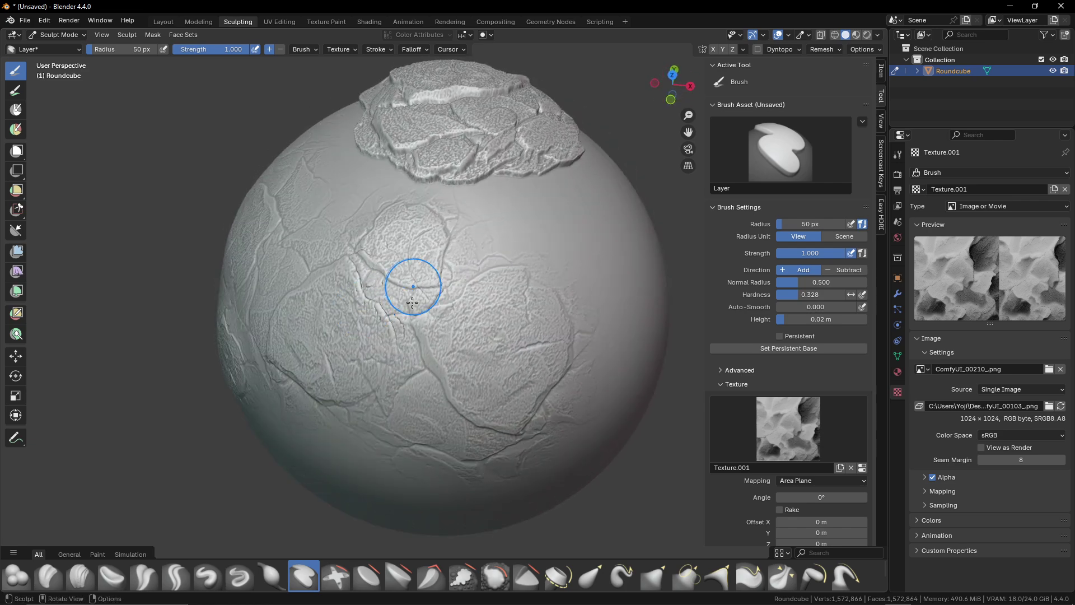
left_click_drag(529, 269, 481, 272)
mouse_move(476, 310)
left_mouse_down()
mouse_move(566, 353)
mouse_move(449, 314)
mouse_move(499, 297)
mouse_move(395, 313)
mouse_move(364, 304)
mouse_move(444, 296)
left_mouse_up()
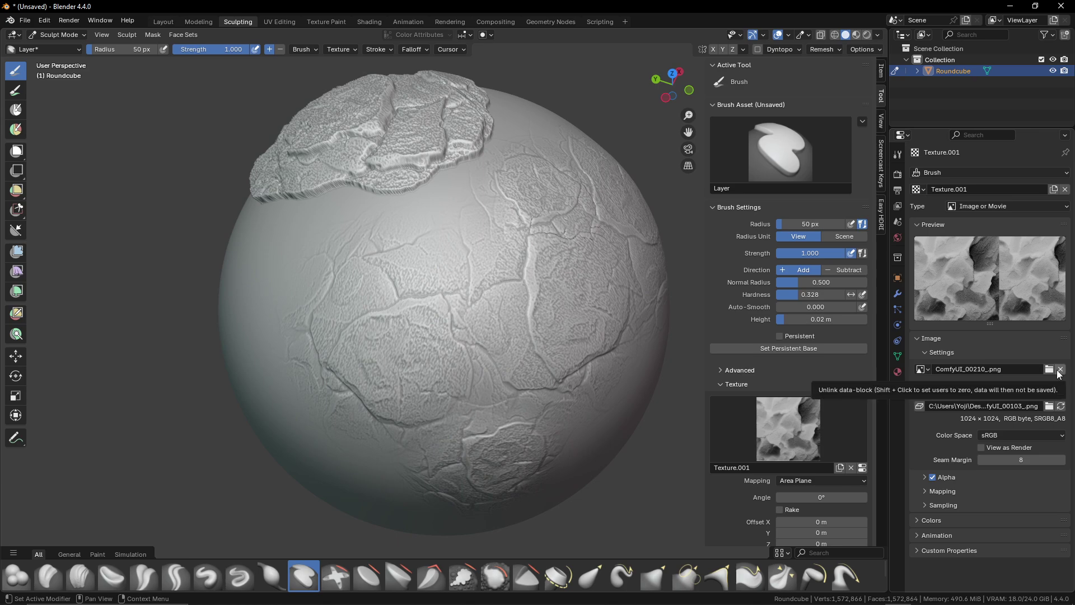
Browse the generated depth maps in the ComfyUI output folder, from the newest ornaments to the oldest, and close the browser without loading one.
left_click(1049, 405)
scroll(718, 336, "down", 10)
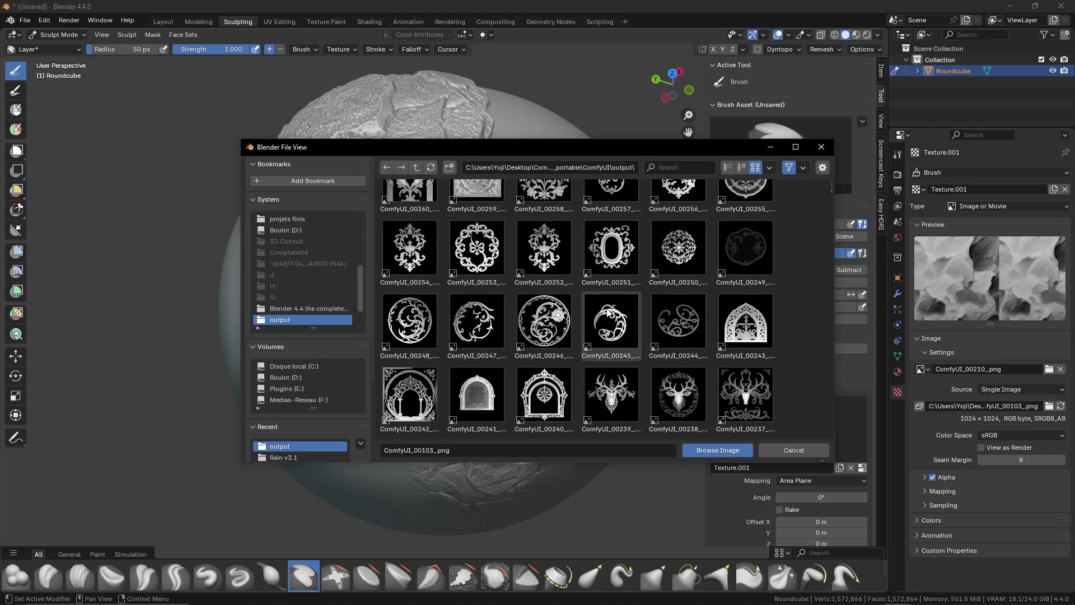
scroll(607, 308, "down", 7)
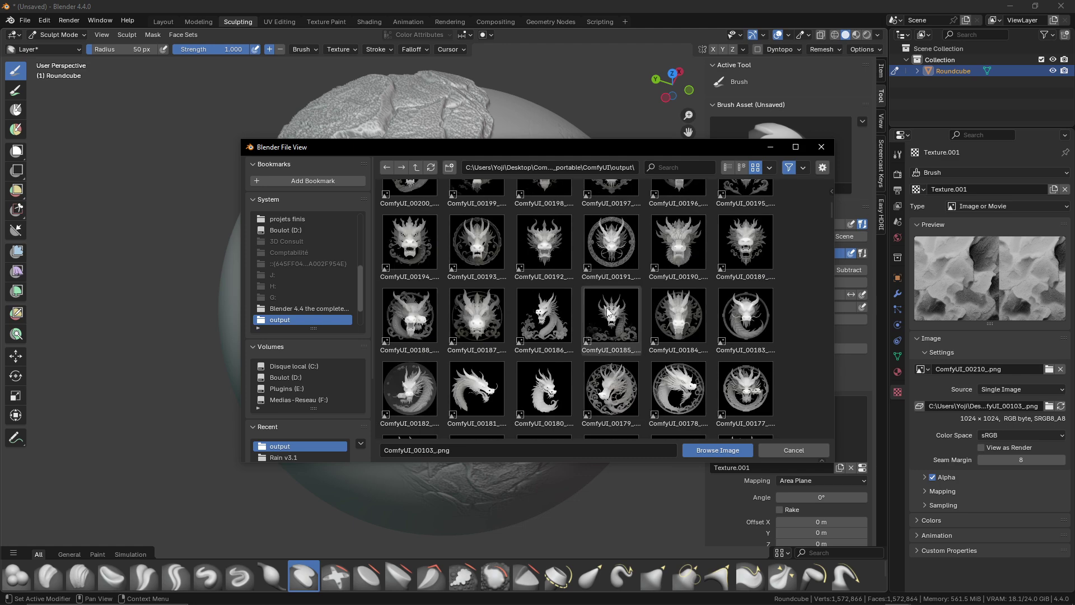
scroll(608, 309, "down", 7)
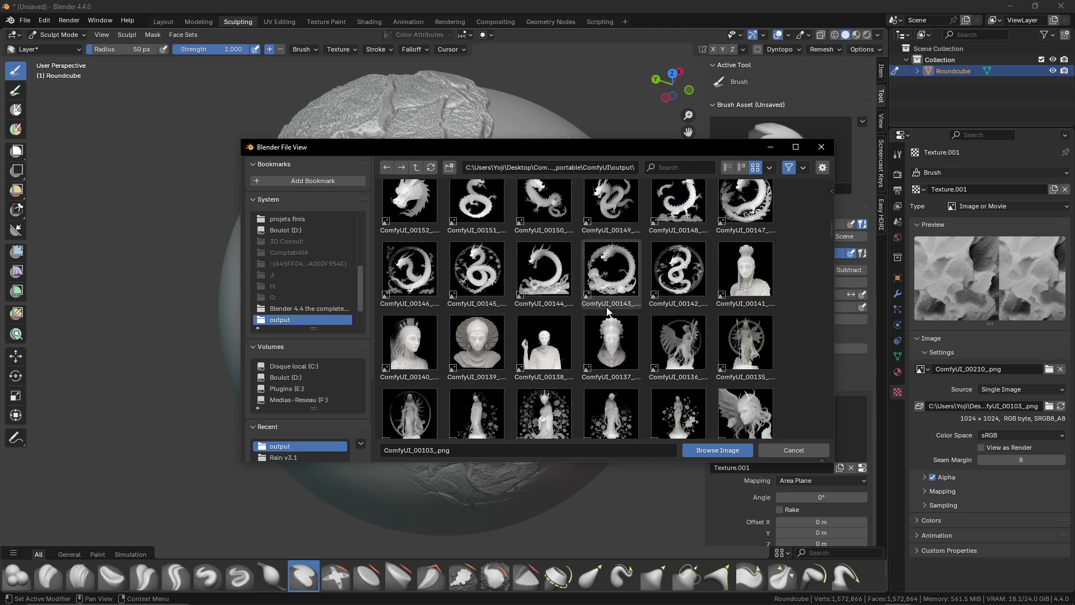
scroll(607, 307, "down", 5)
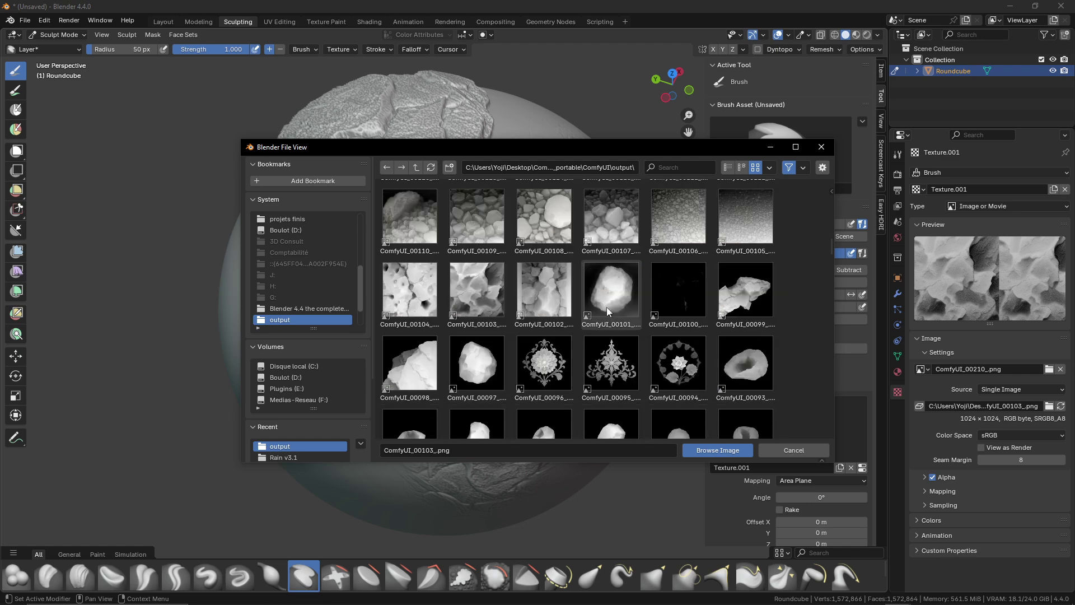
scroll(607, 307, "down", 4)
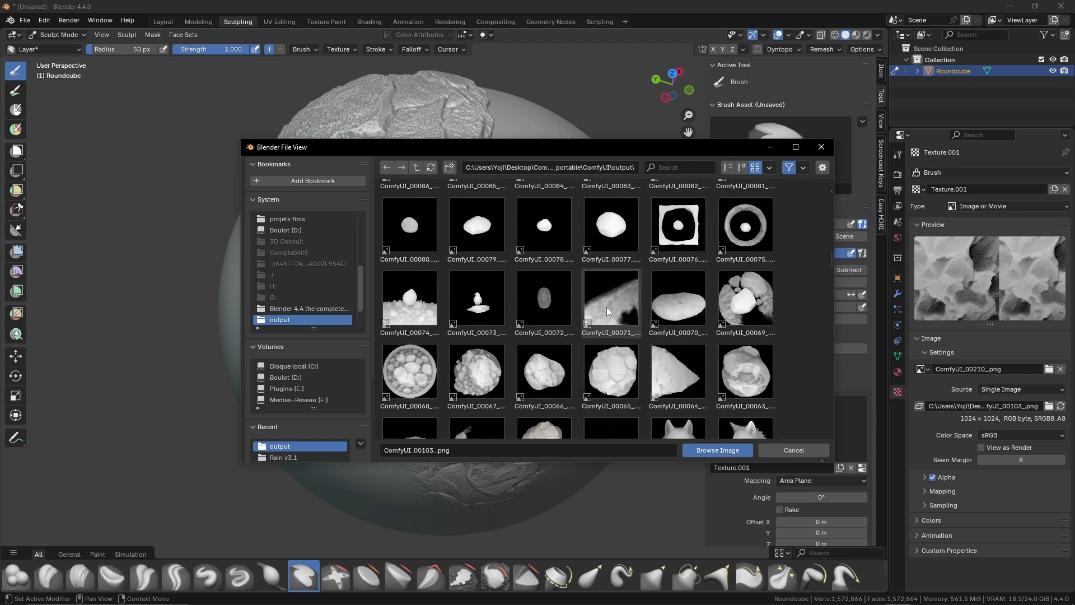
scroll(608, 309, "down", 3)
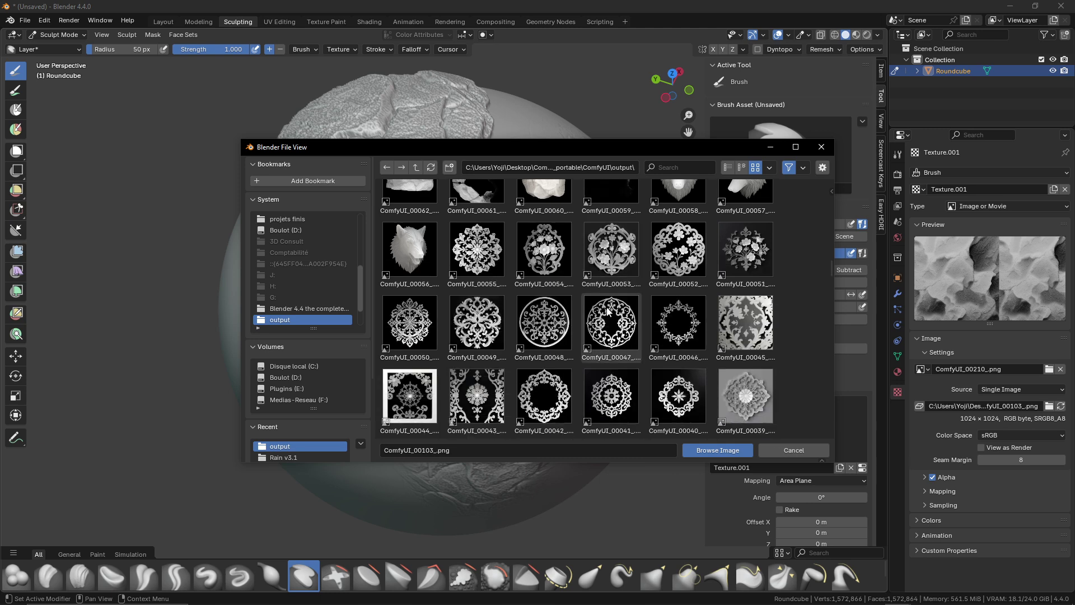
scroll(607, 311, "down", 3)
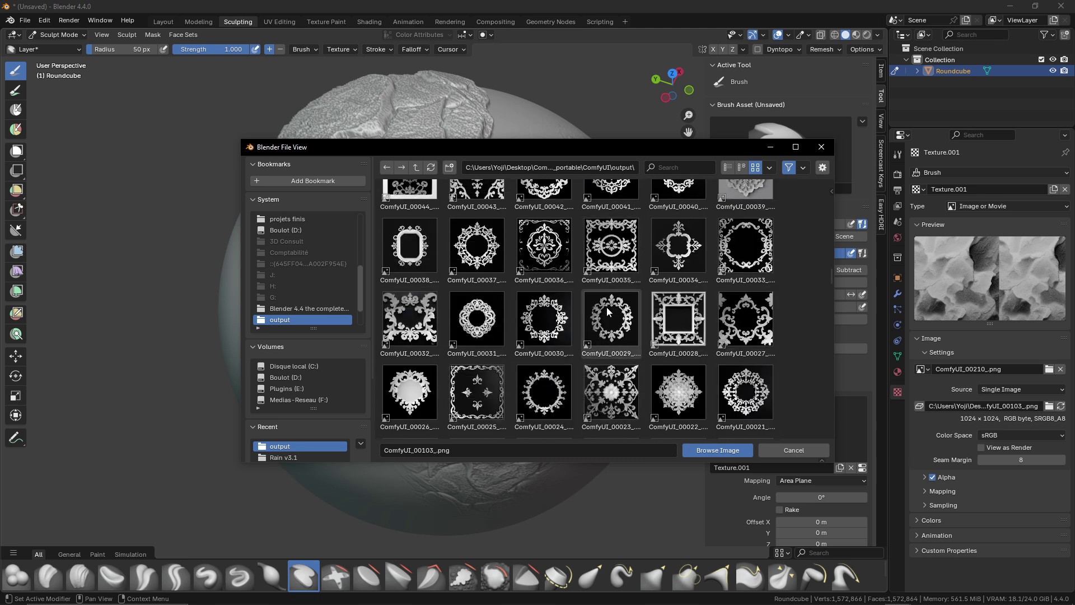
scroll(607, 307, "up", 15)
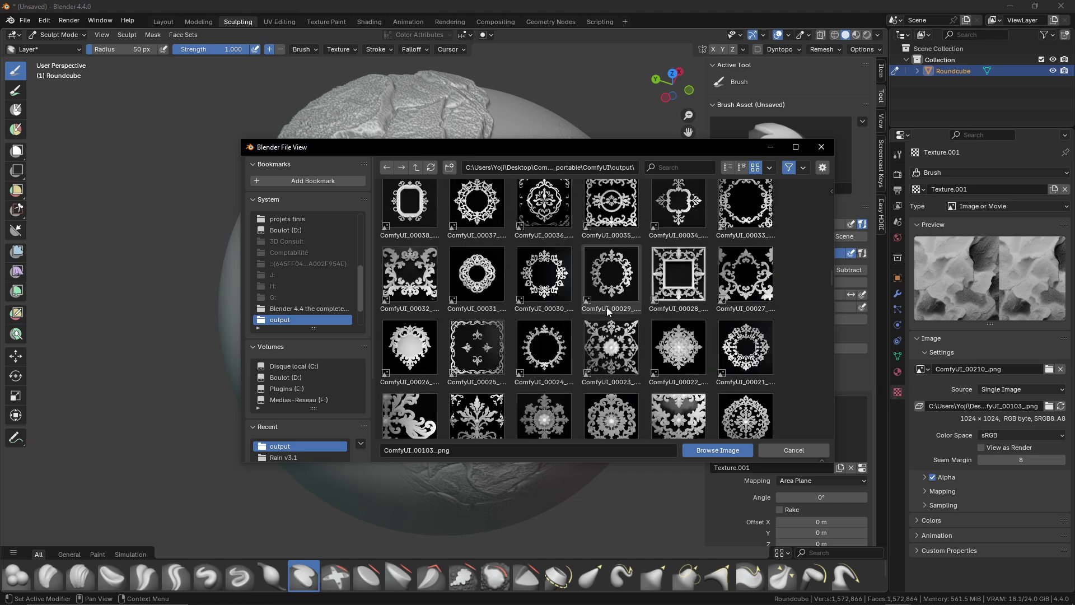
scroll(606, 306, "up", 6)
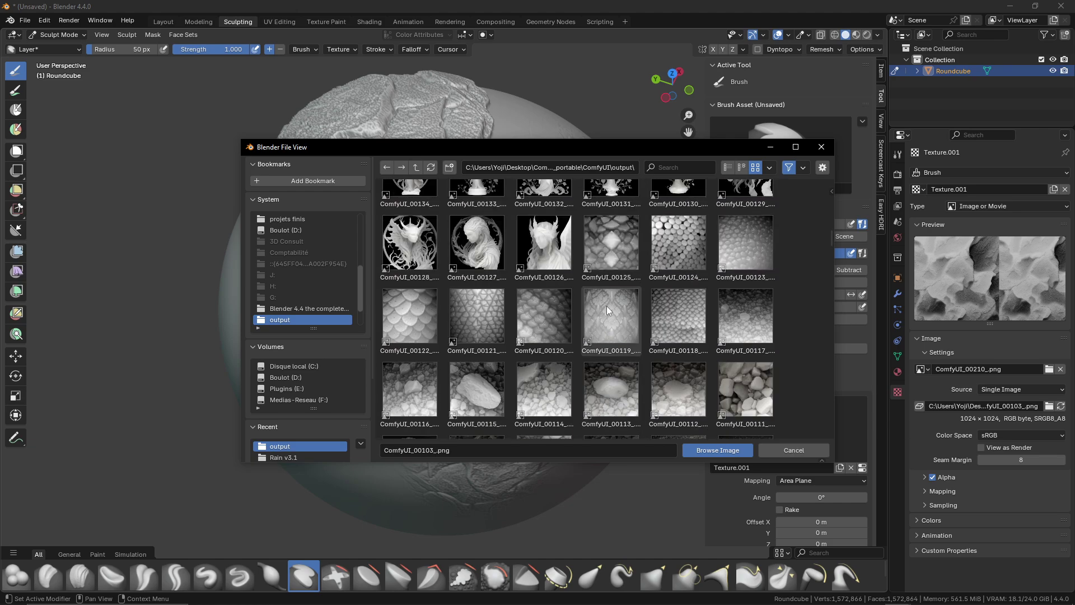
scroll(607, 305, "up", 10)
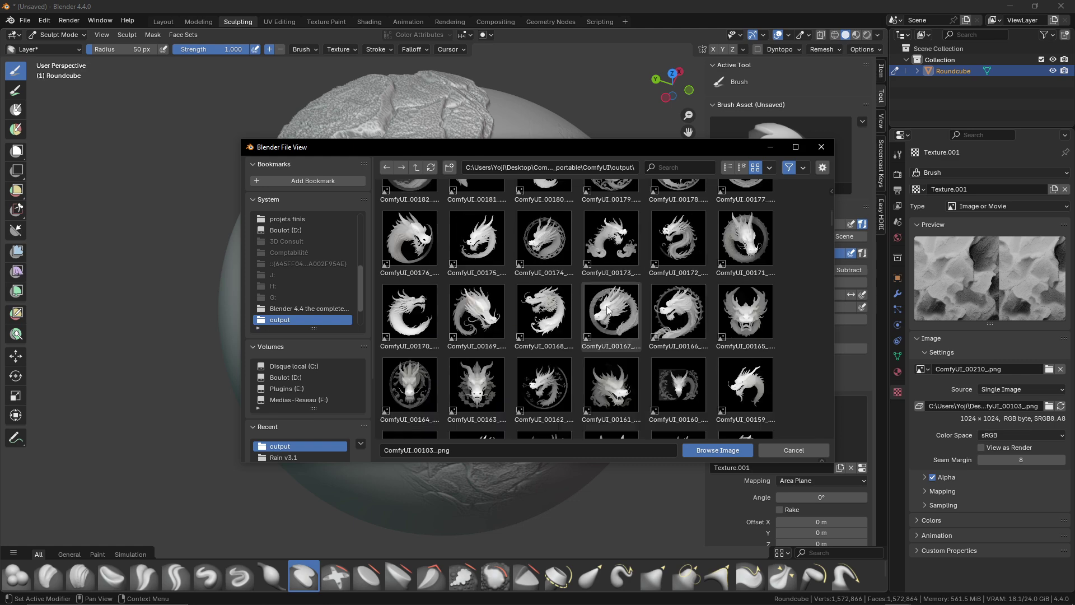
scroll(607, 309, "up", 7)
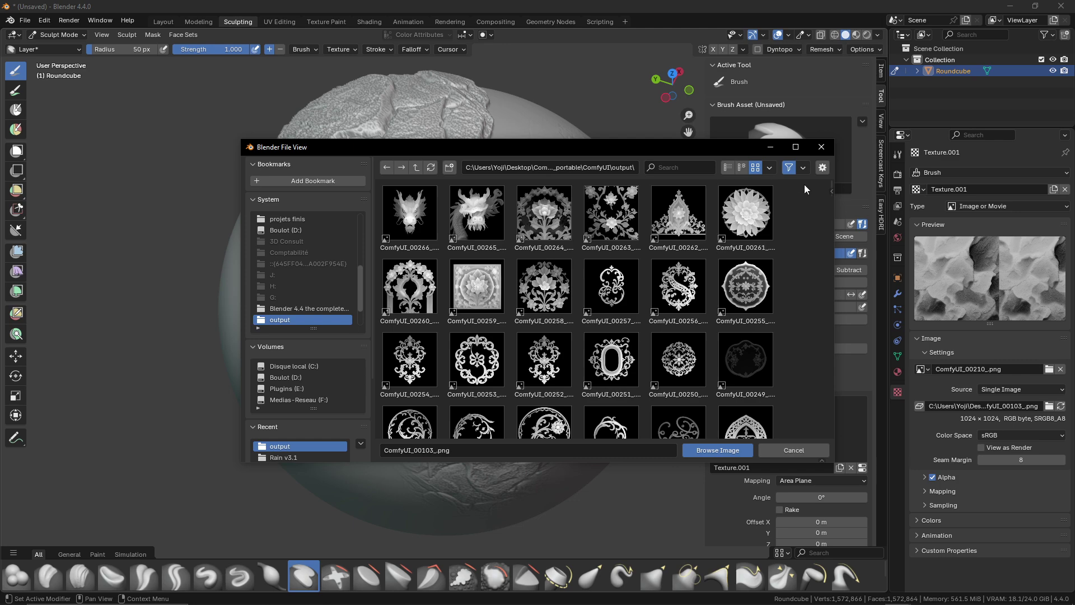
left_click(795, 450)
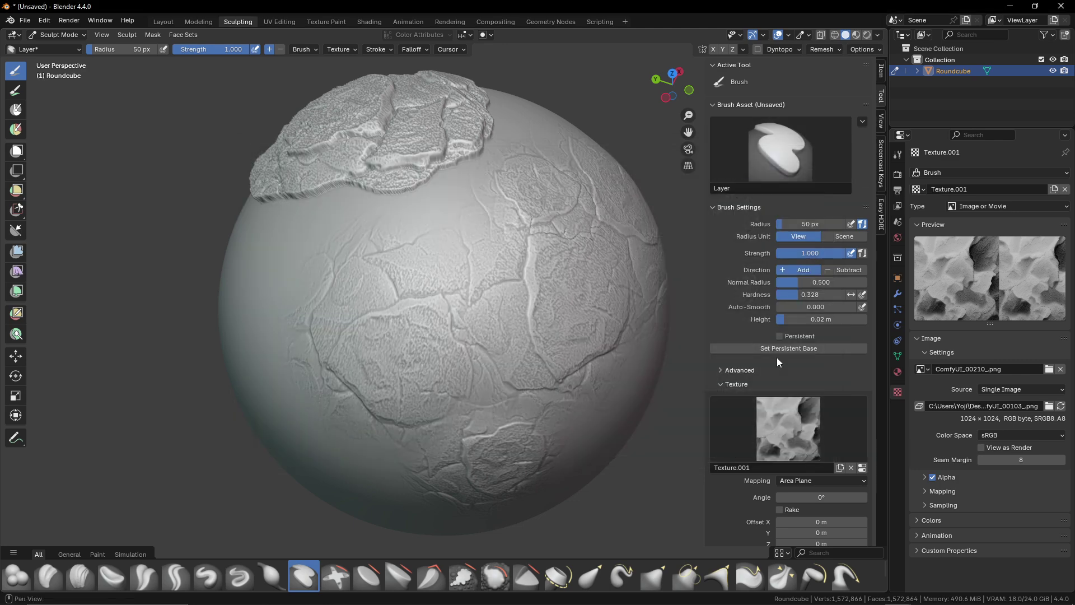
Examine the stamped rock and rocky surface relief from another side of the sphere.
scroll(455, 257, "down", 4)
left_click_drag(513, 282, 497, 305)
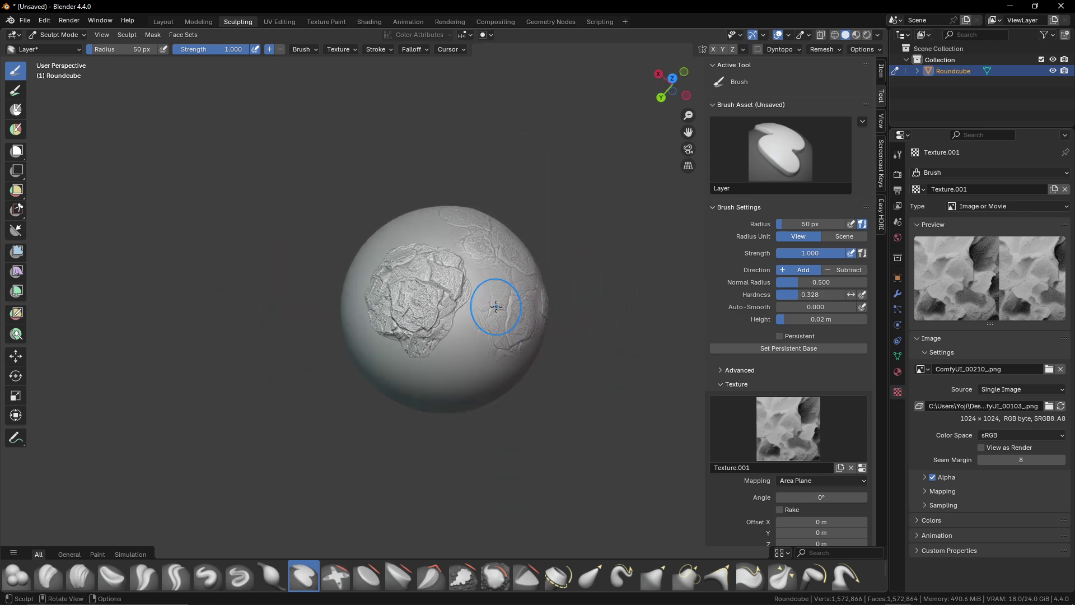
scroll(497, 306, "up", 2)
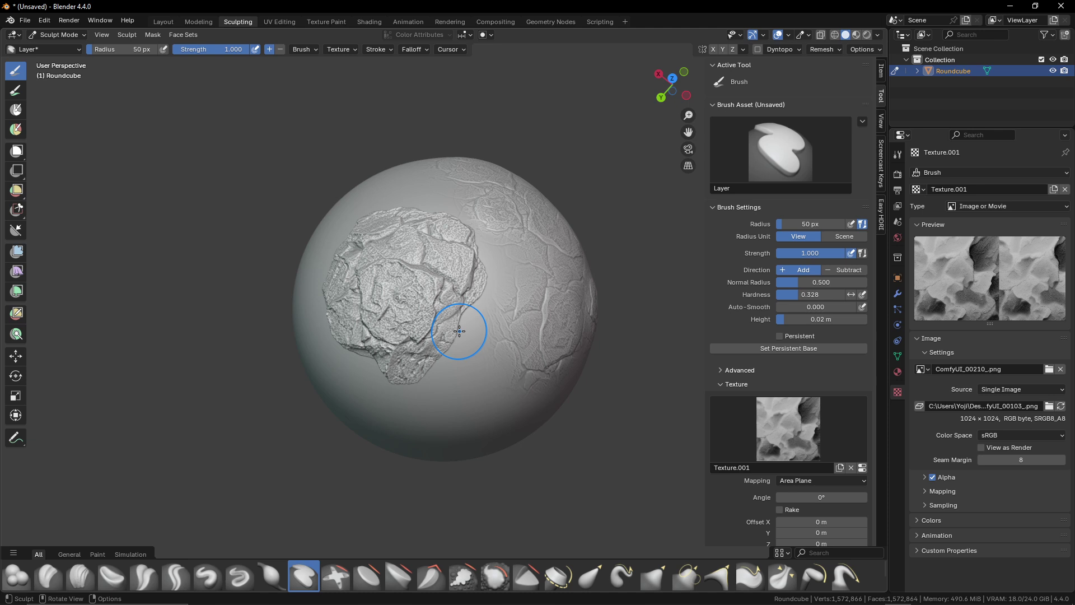
left_click_drag(459, 331, 468, 312)
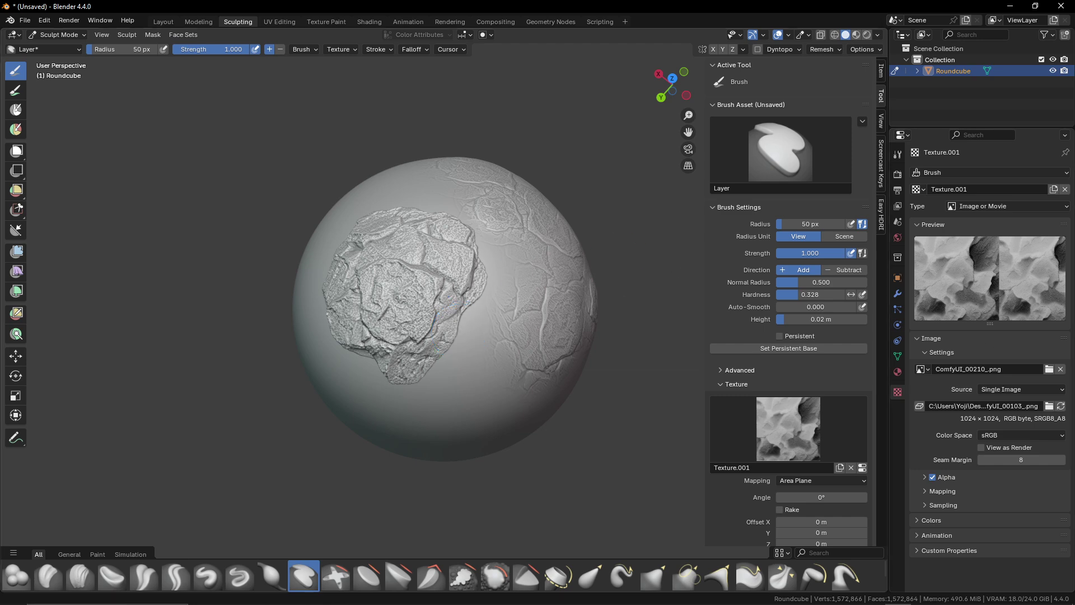